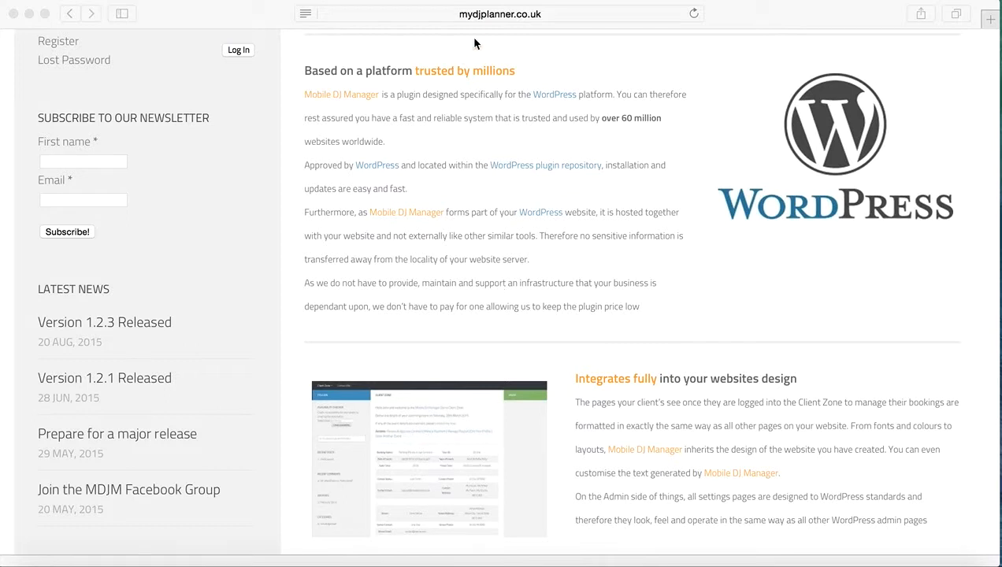
Open the demo site's WordPress admin at demo.mydjplanner.co.uk/wp-admin.
click(515, 15)
text(demo.)
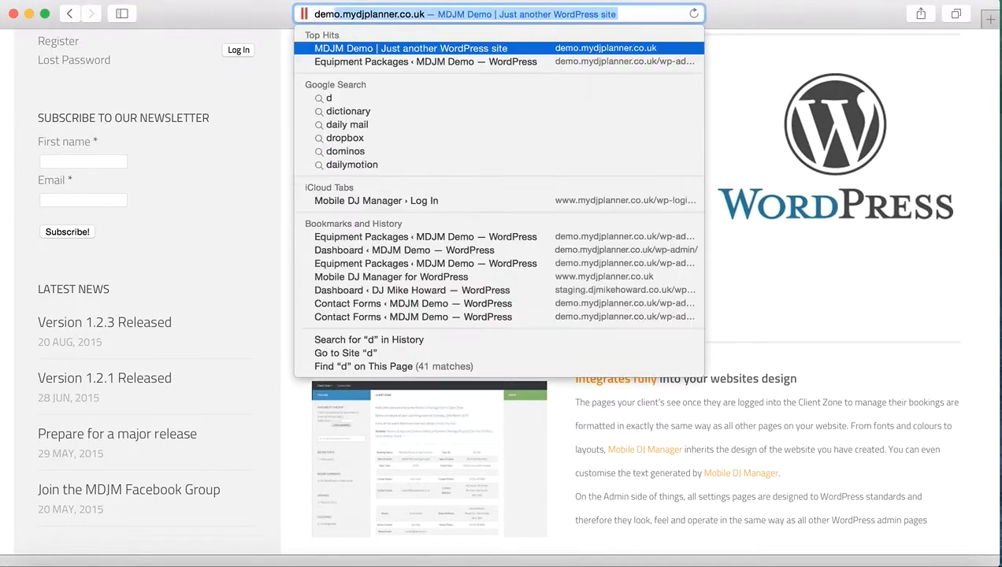
key(Right)
text(/wp-adm)
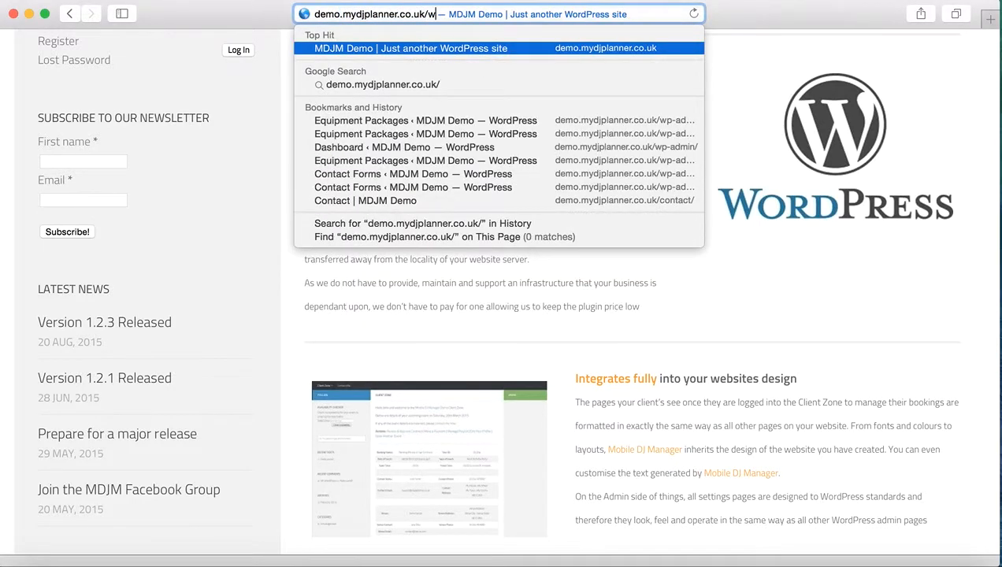
text(in/)
key(Return)
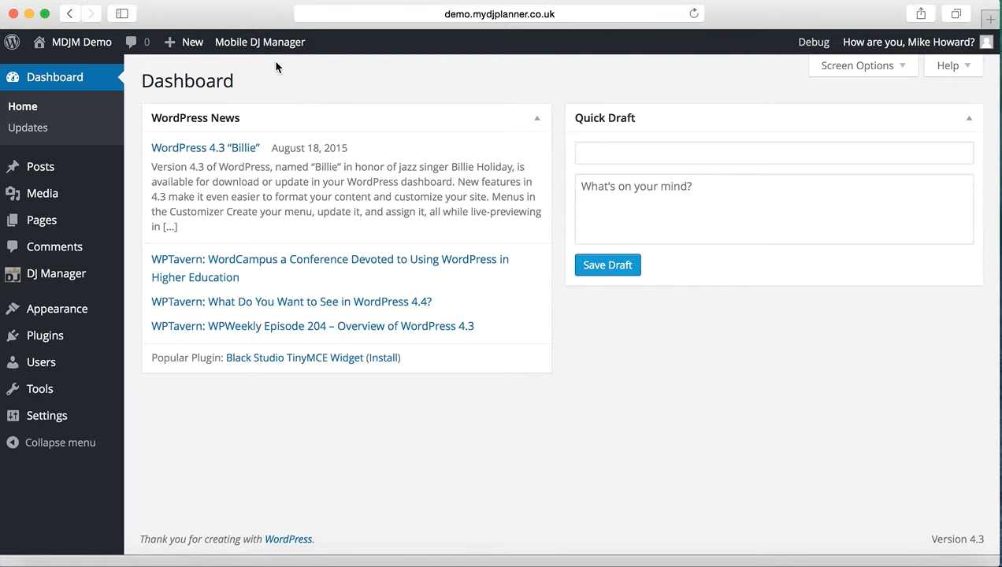
Open the Events settings of Mobile DJ Manager.
mouse_move(267, 52)
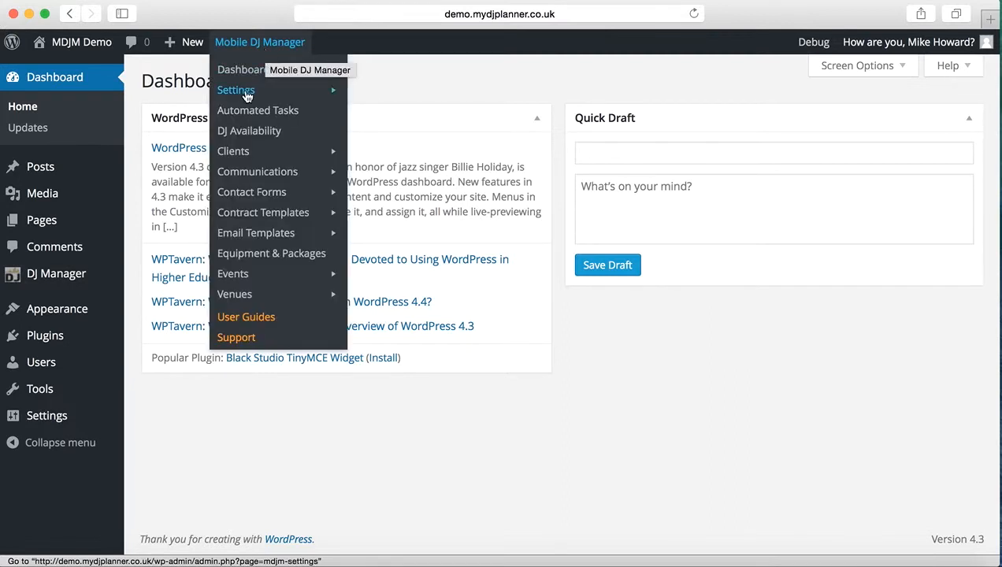
mouse_move(247, 96)
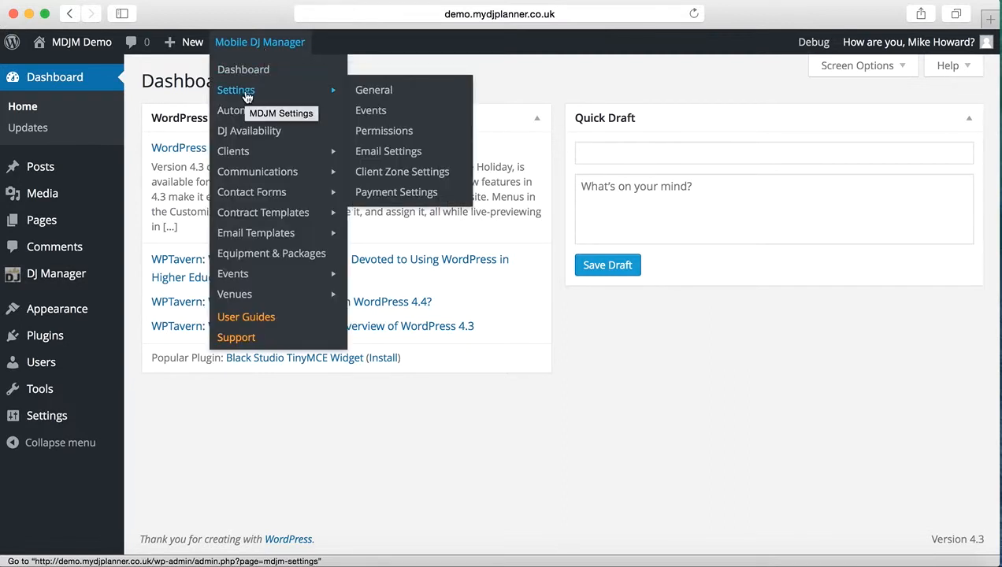
click(371, 111)
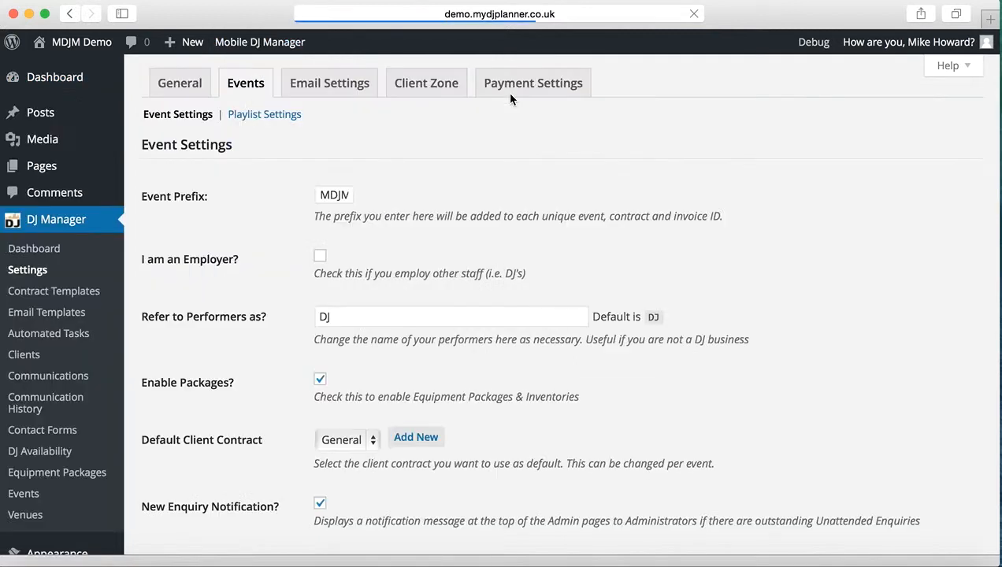
Turn the Enable Packages option off and on again, and look over the remaining event settings.
click(321, 384)
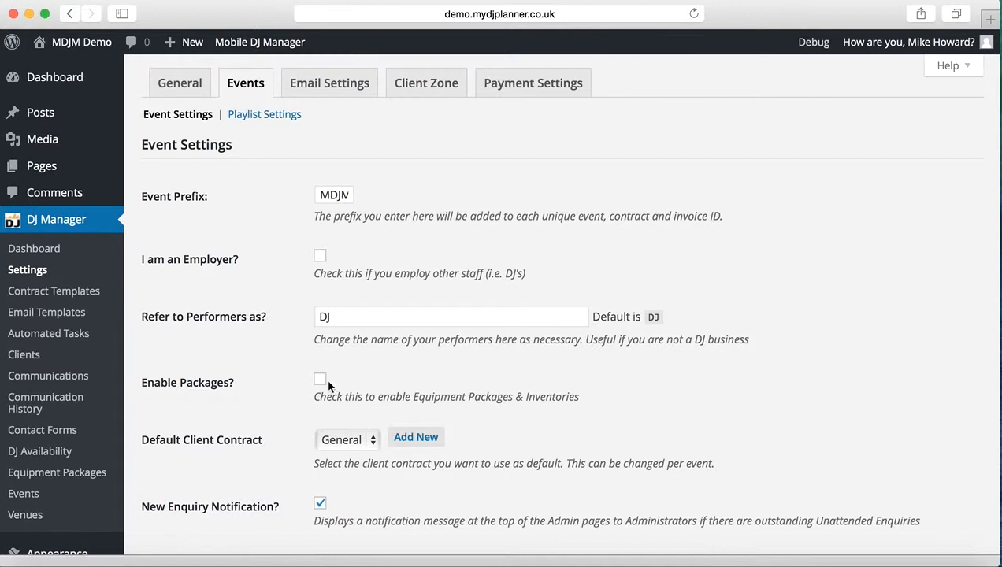
click(320, 383)
scroll(348, 378, down, 6)
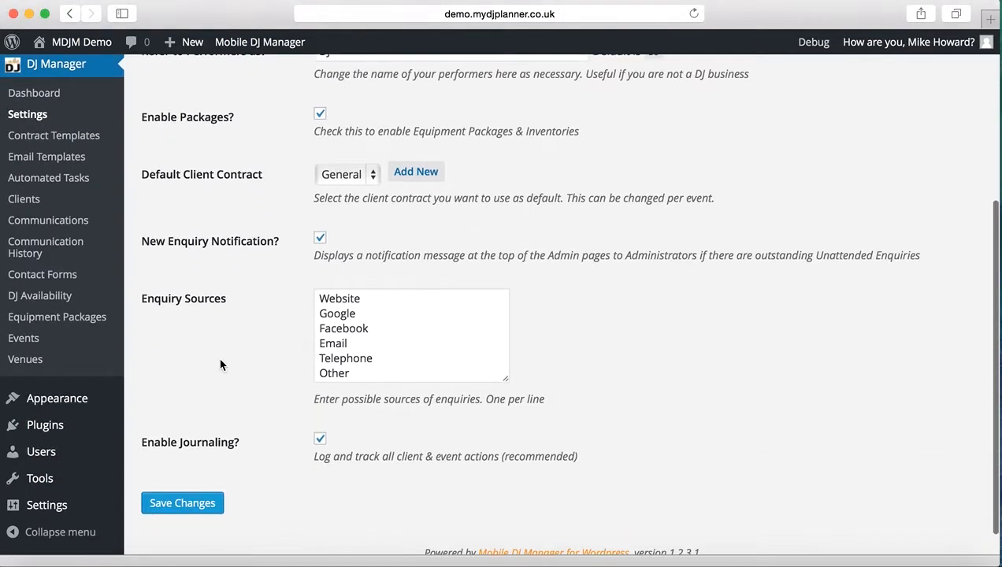
scroll(220, 364, up, 3)
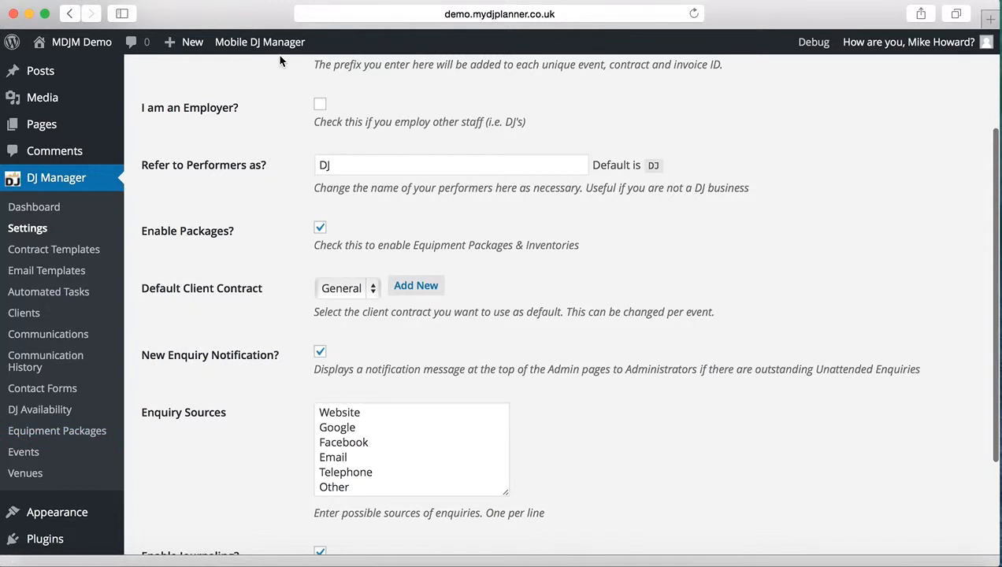
Open Mobile DJ Manager's Equipment & Packages page and check which existing packages can be selected for editing.
mouse_move(282, 44)
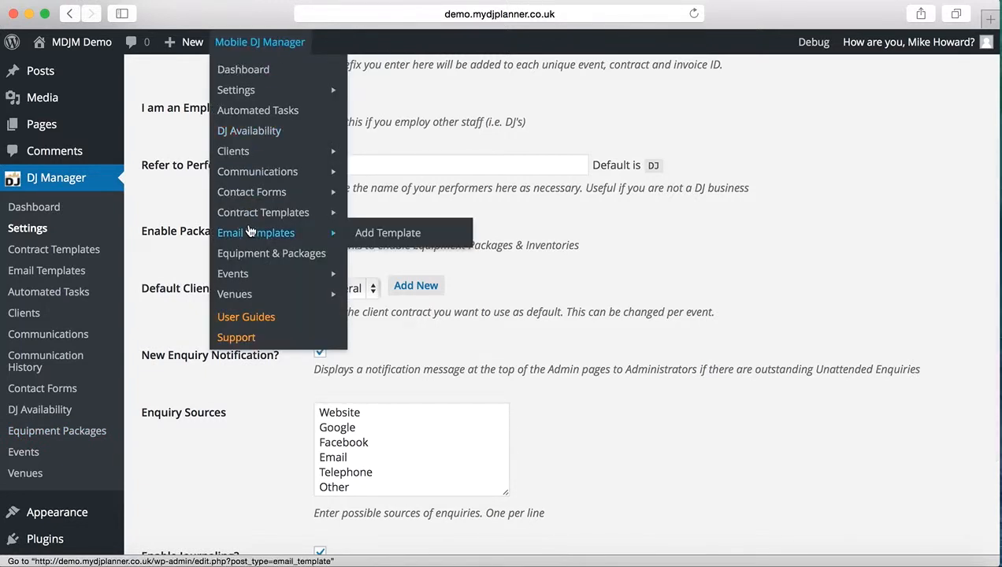
click(252, 262)
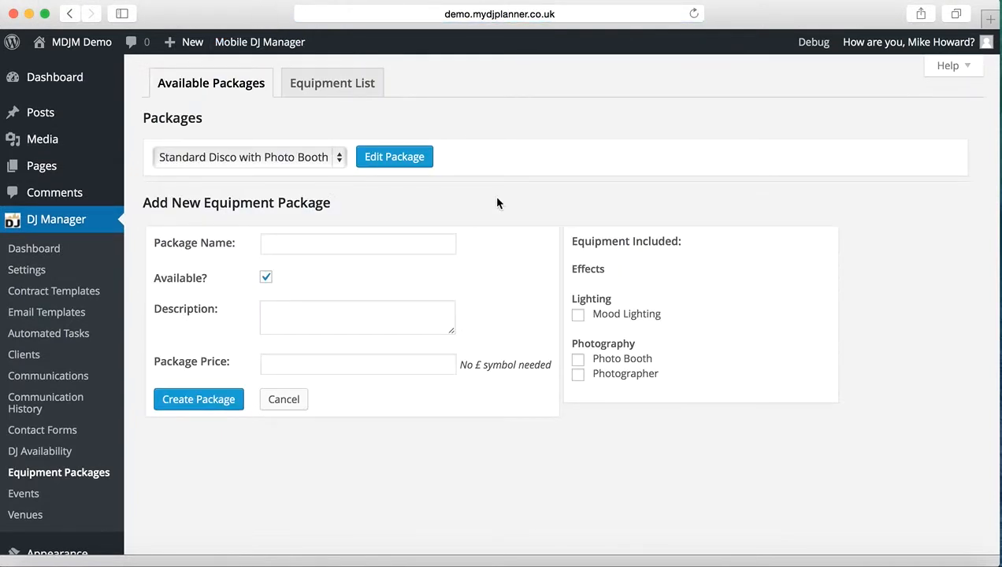
click(278, 161)
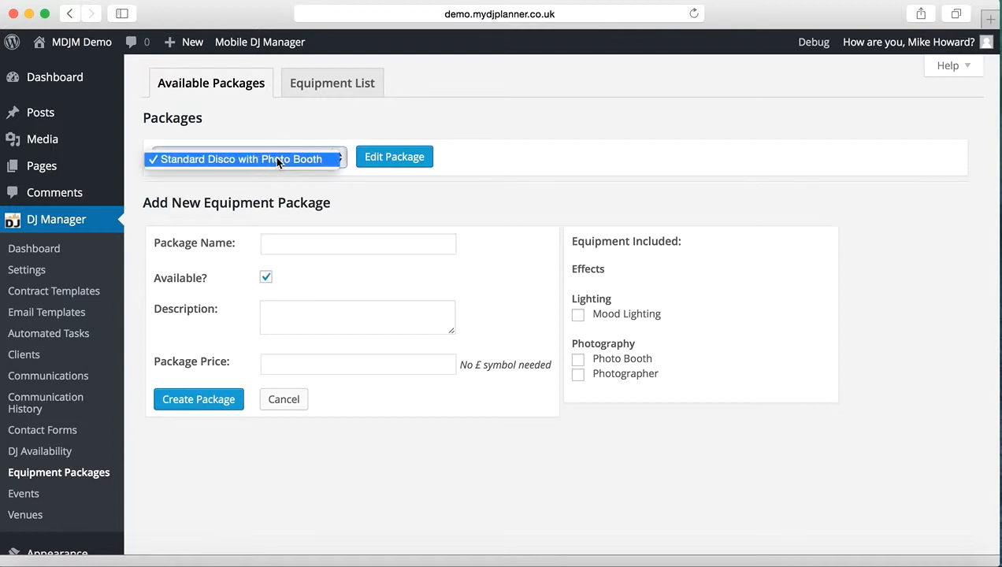
click(278, 160)
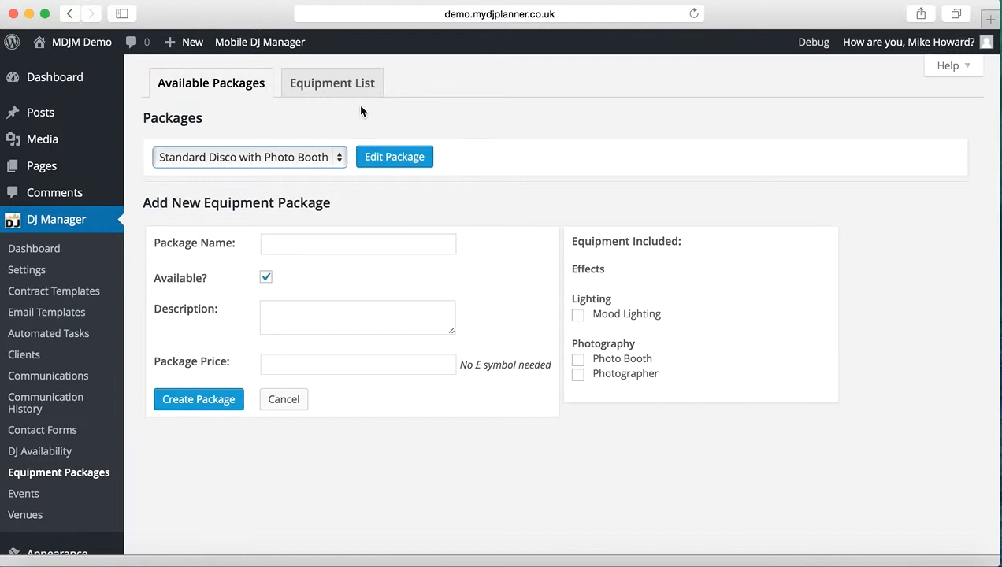
Open the Equipment List and look over its categories and the inventory items.
click(329, 84)
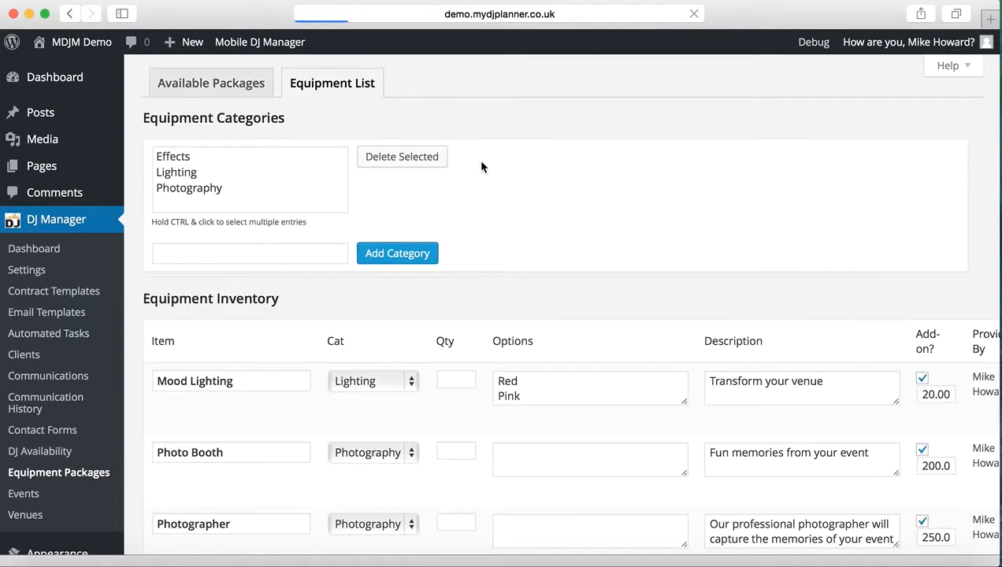
scroll(519, 268, down, 3)
scroll(522, 274, up, 5)
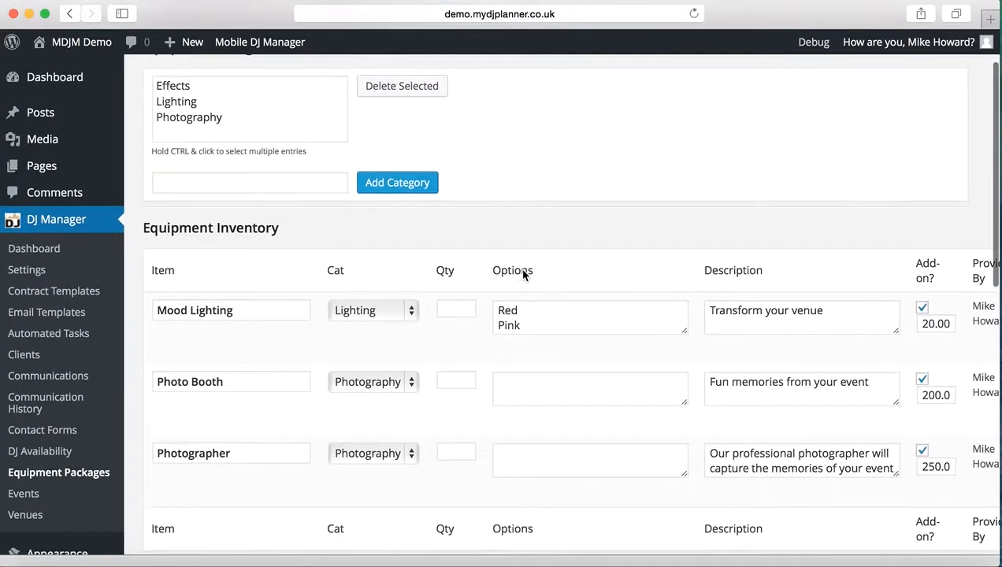
scroll(522, 274, down, 2)
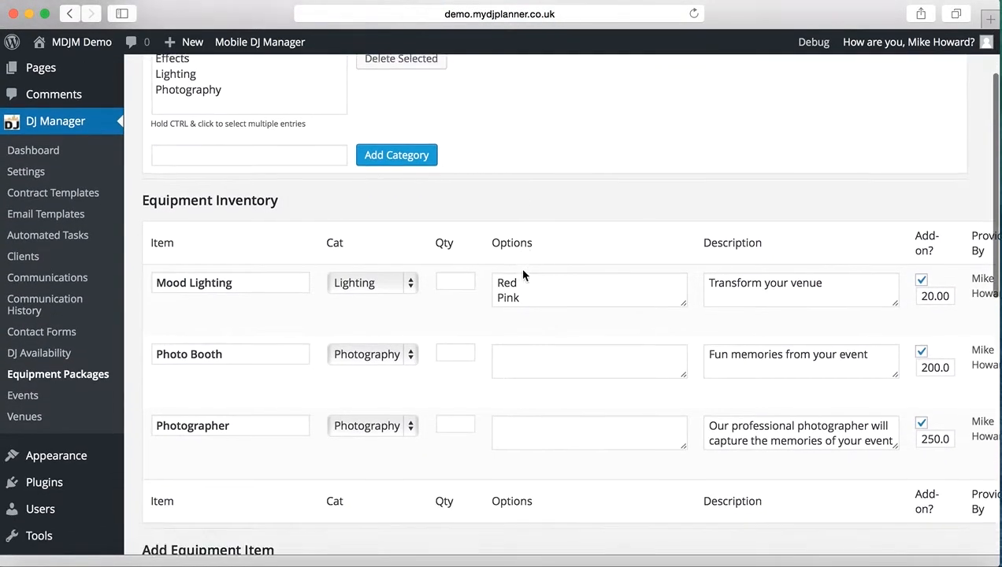
scroll(522, 274, up, 2)
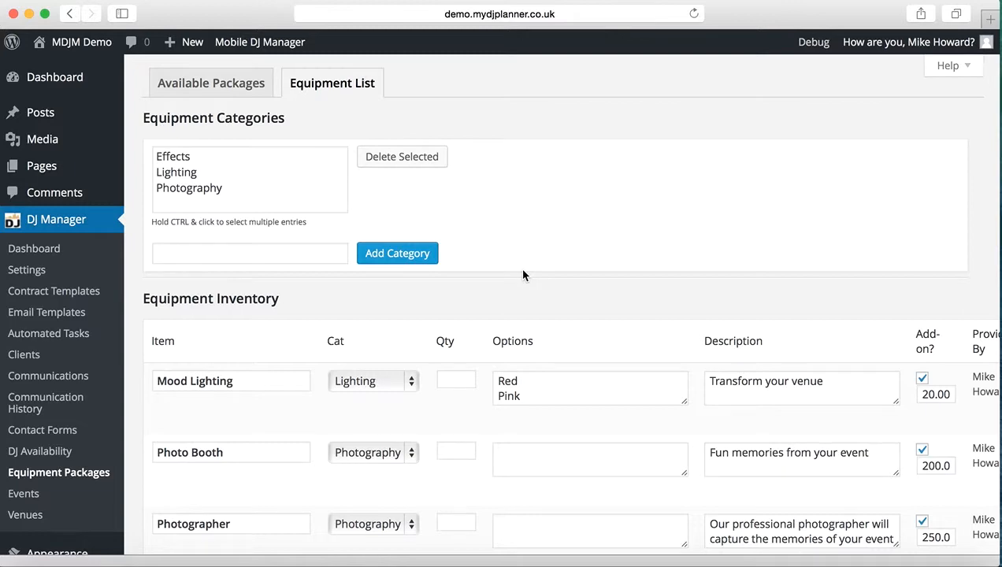
scroll(523, 274, down, 5)
scroll(523, 275, up, 5)
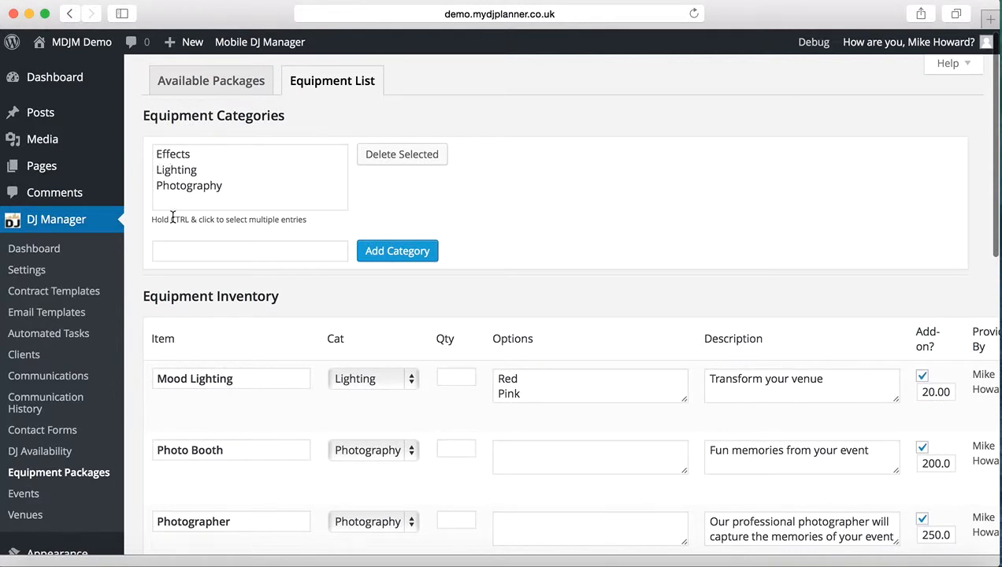
Add an equipment category named Test and delete that category again.
click(172, 251)
text(Test)
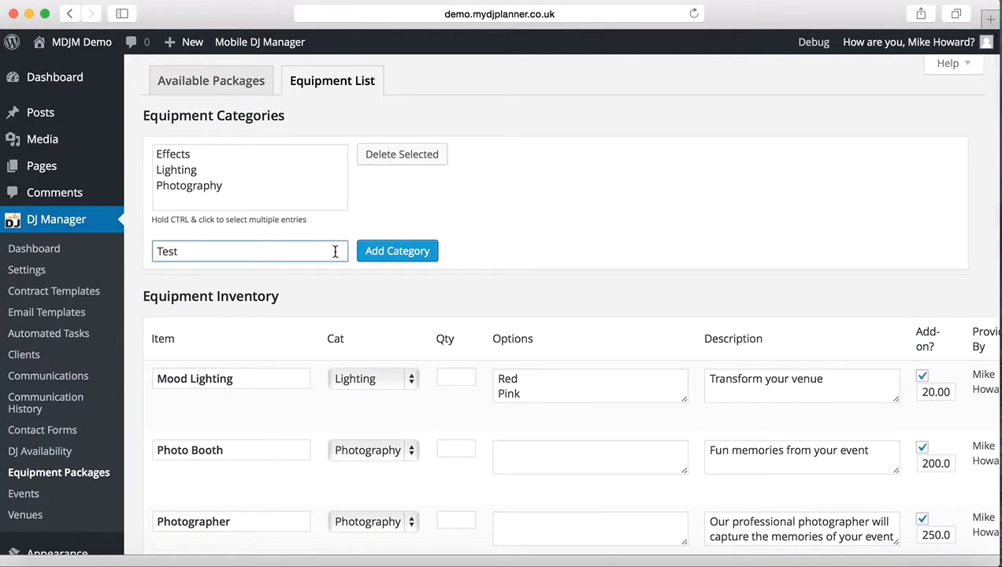
click(382, 256)
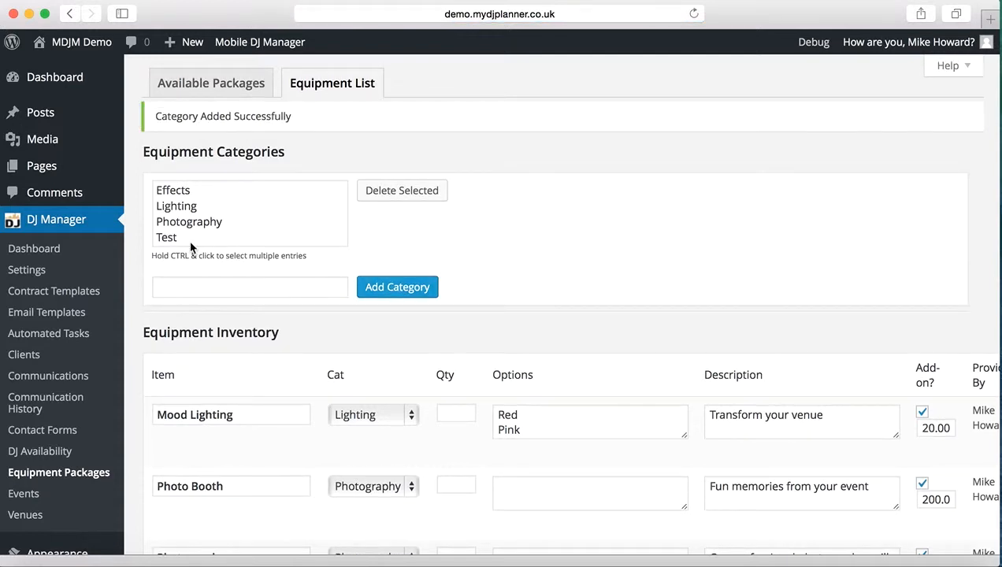
click(183, 239)
click(400, 192)
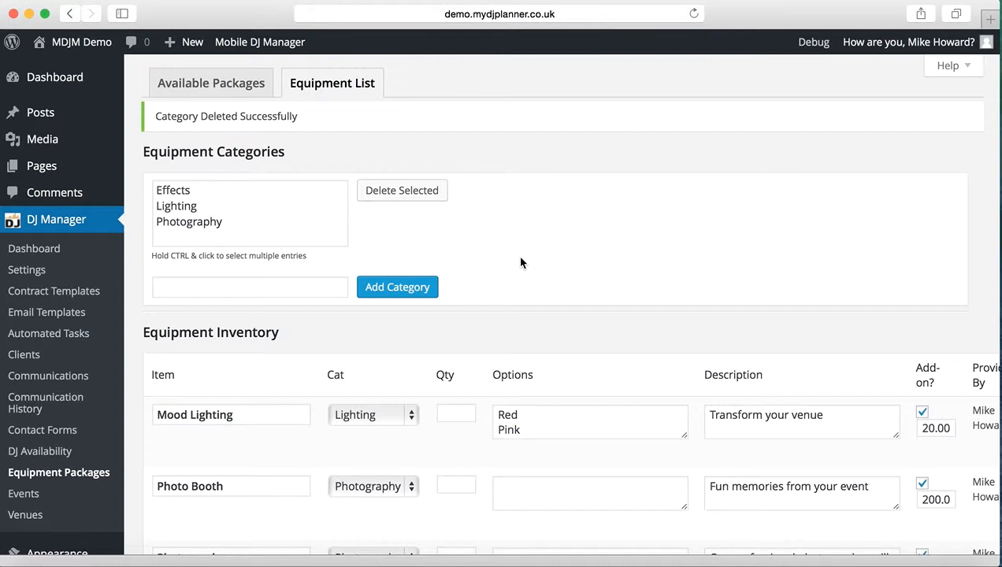
Enter Haze as the item name in the Add Equipment Item form.
scroll(520, 258, down, 2)
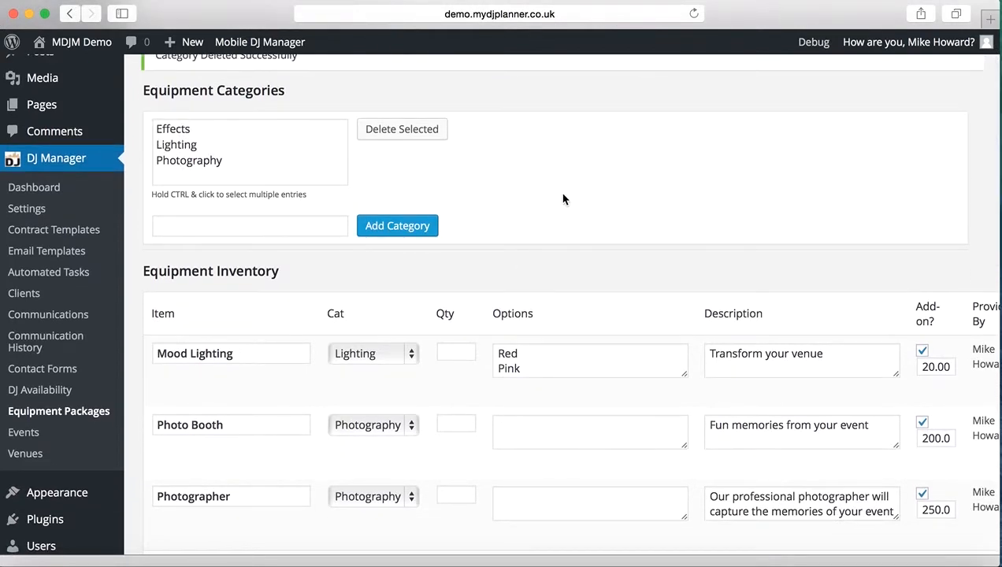
scroll(561, 197, down, 2)
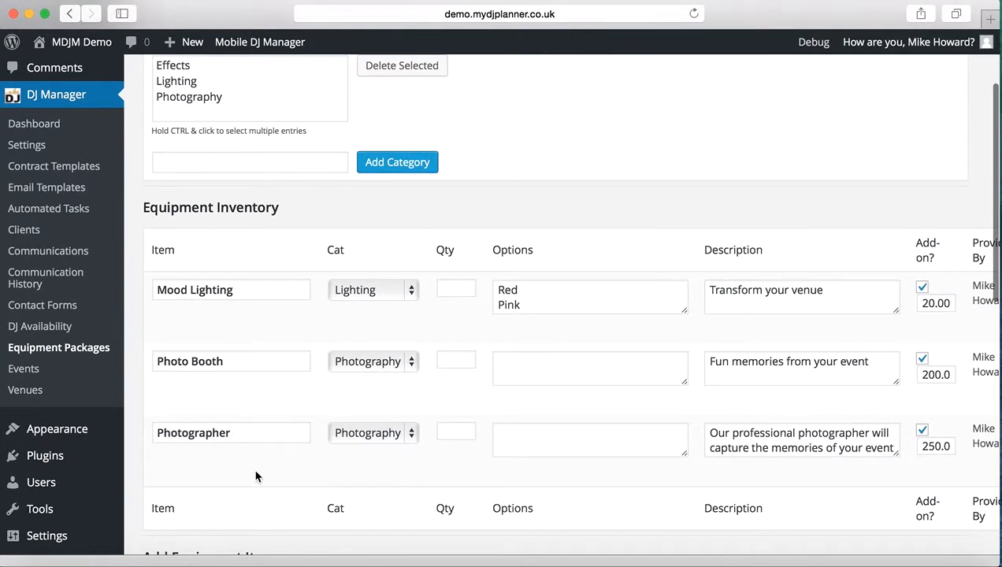
scroll(257, 482, down, 2)
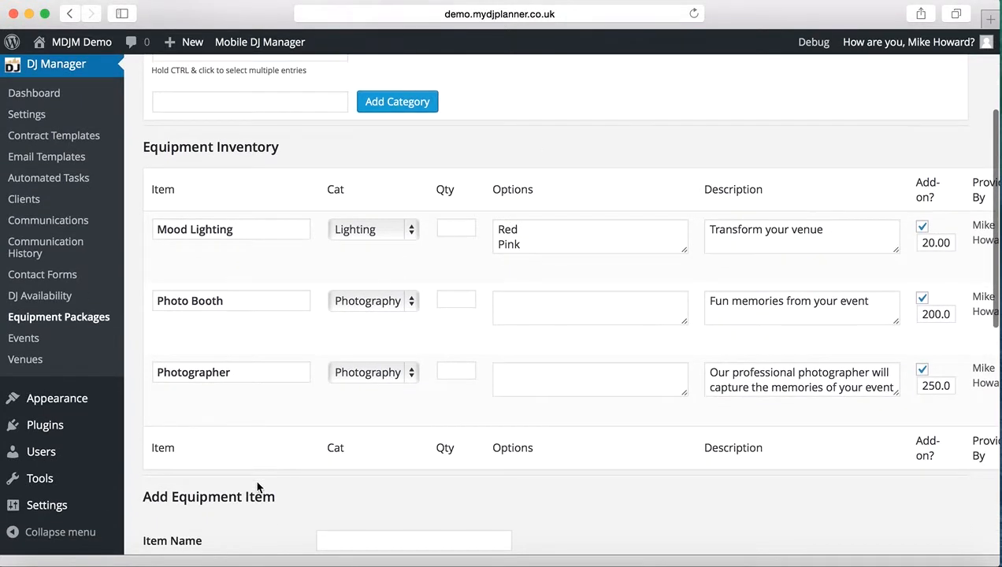
scroll(257, 488, down, 2)
scroll(257, 487, down, 3)
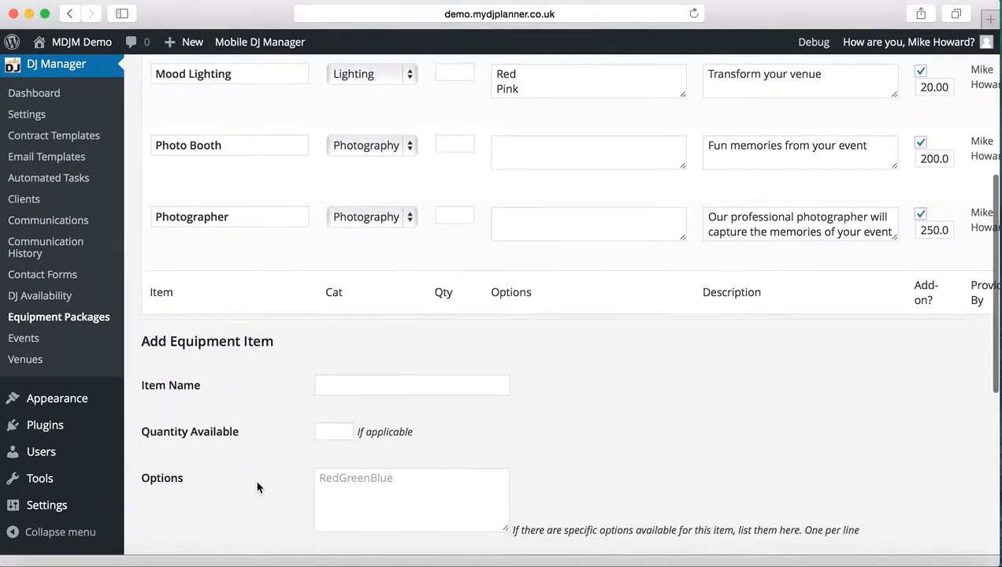
scroll(256, 488, down, 2)
click(331, 323)
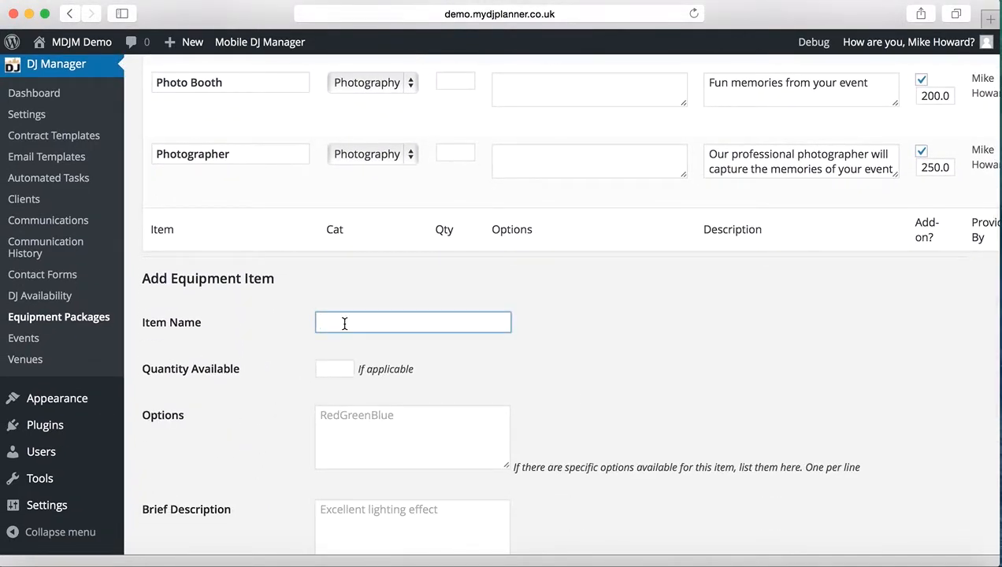
text(Haze)
key(Tab)
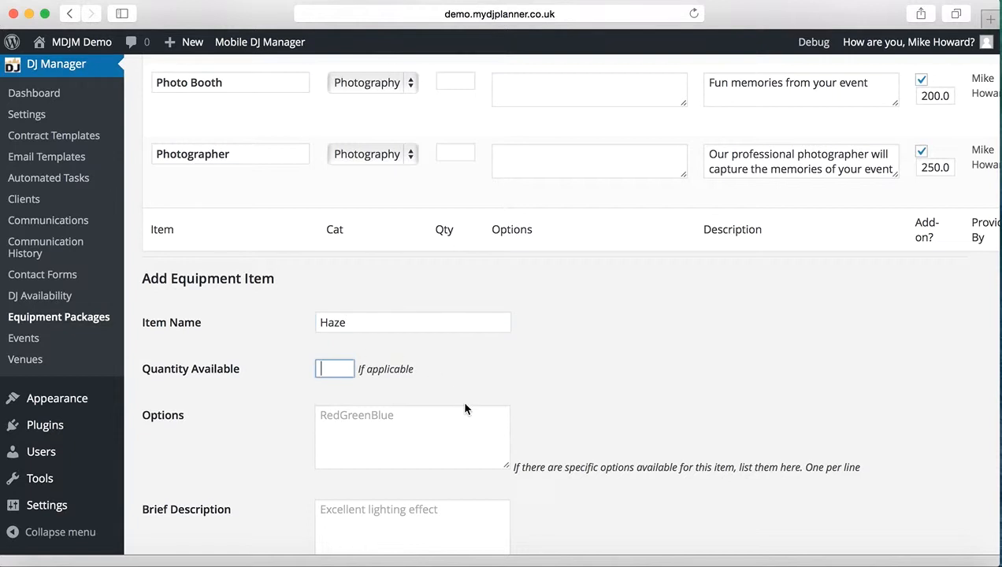
Leave the Haze item's quantity and options blank and enter "Excellent lighting effect" as its brief description.
scroll(584, 389, down, 3)
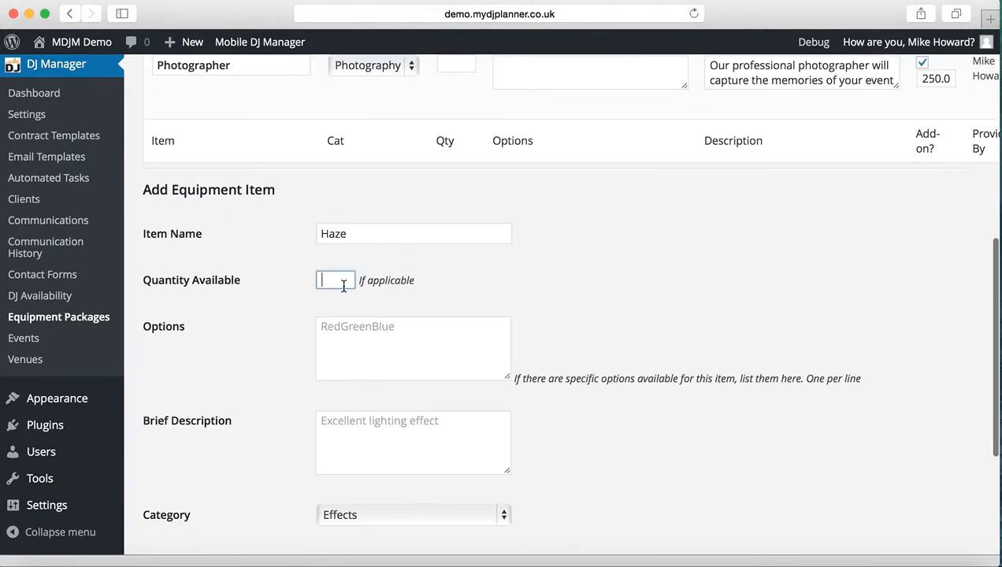
click(338, 323)
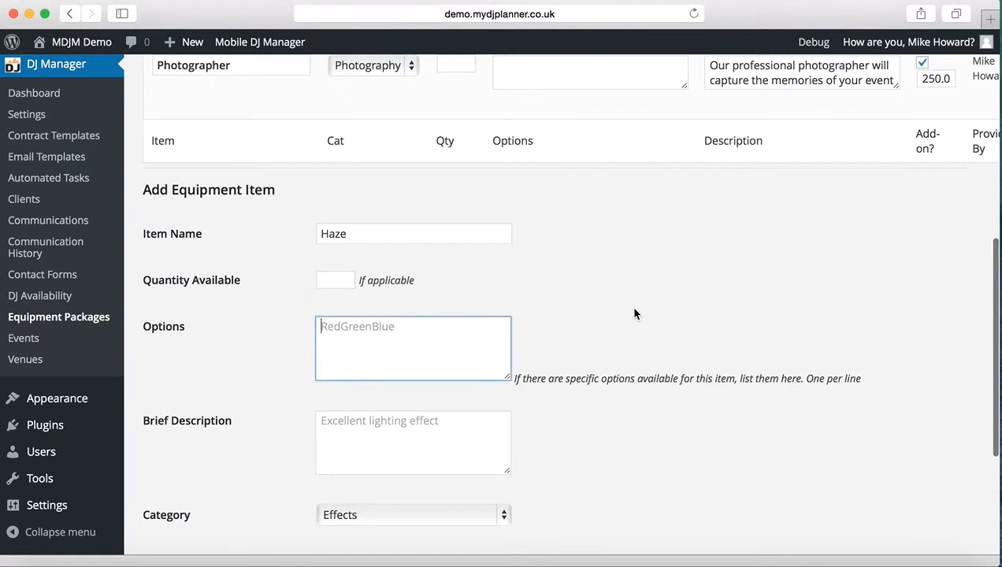
scroll(634, 313, up, 2)
scroll(634, 313, down, 1)
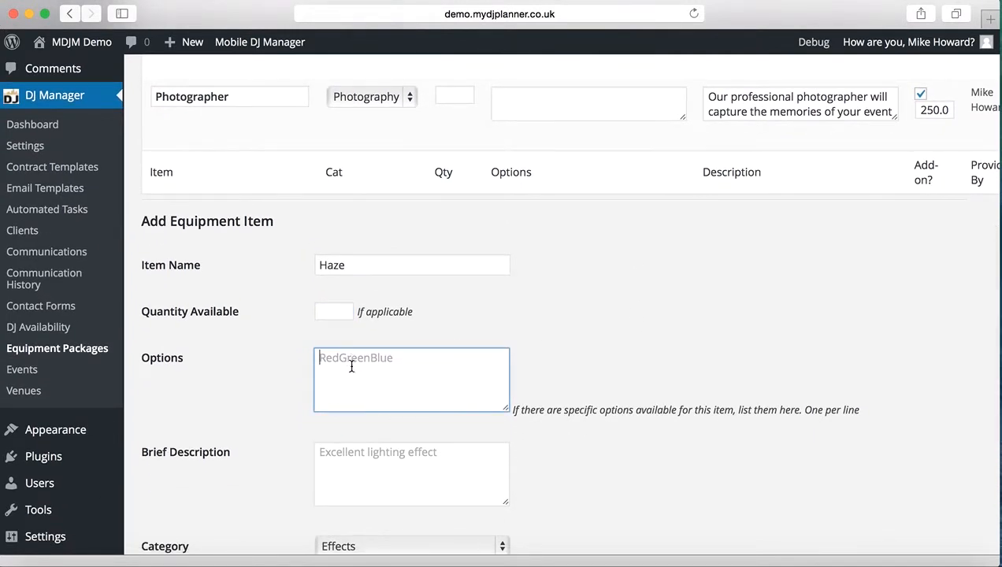
scroll(587, 363, down, 2)
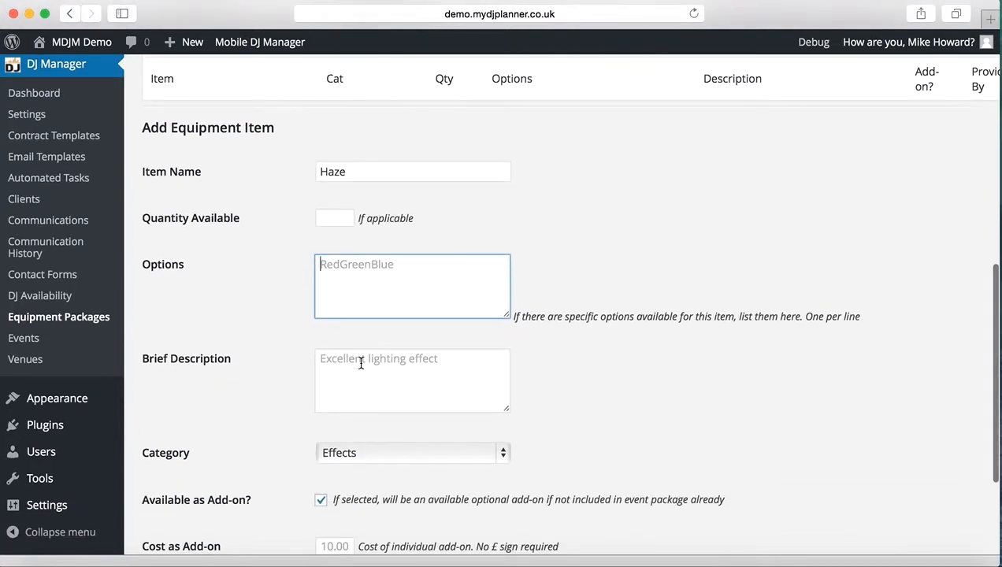
click(361, 363)
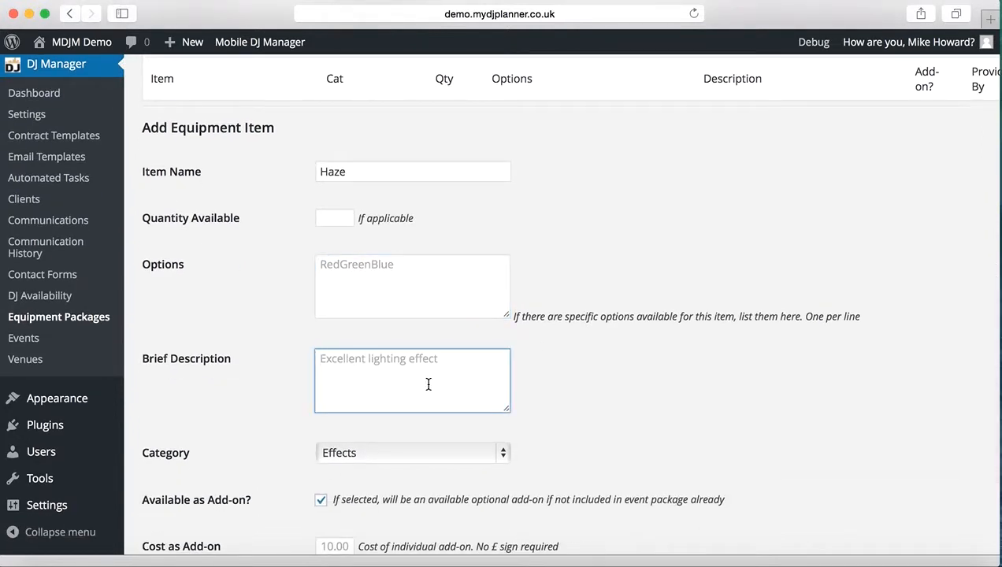
text(Excellent)
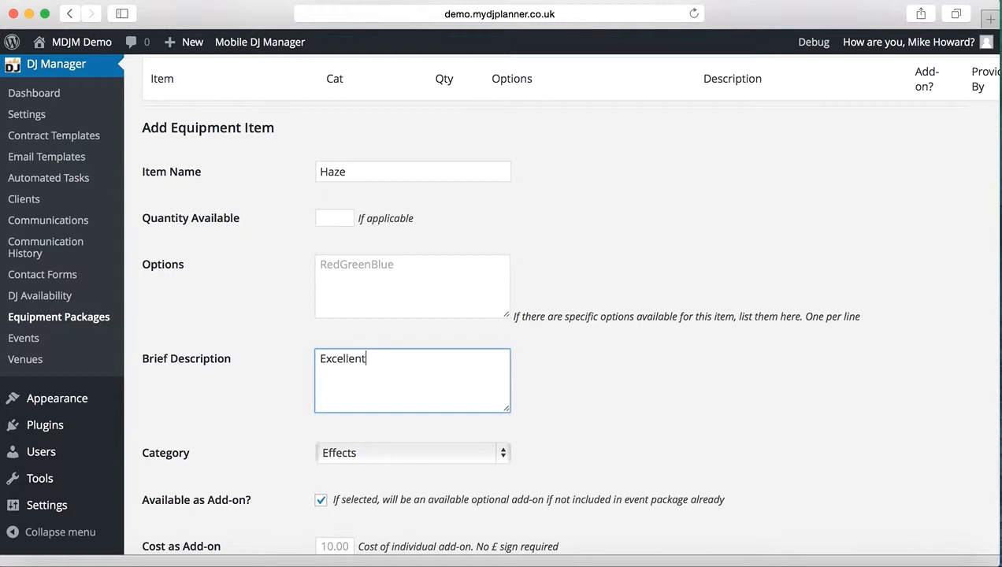
text( lighting)
text(effect)
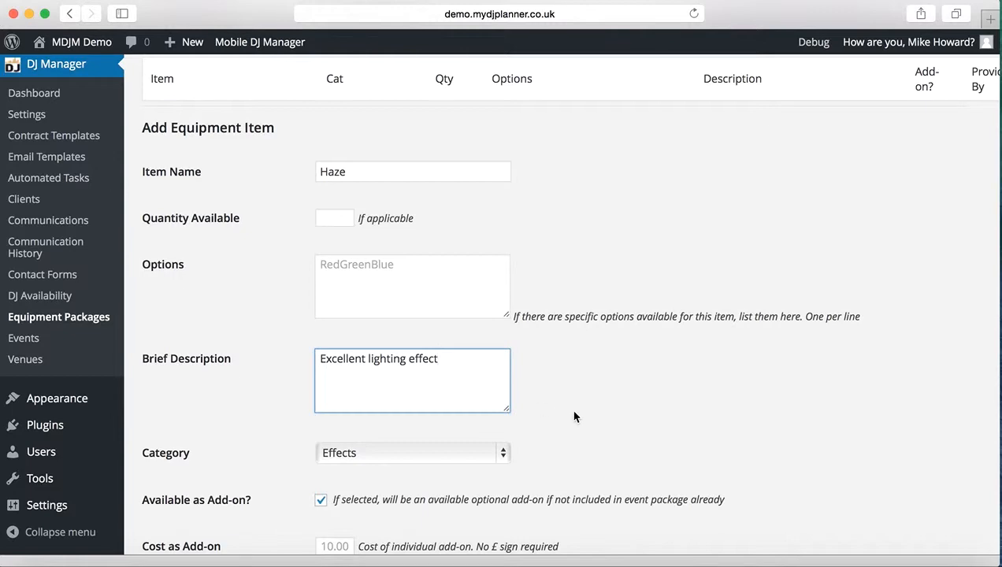
scroll(636, 408, down, 3)
scroll(640, 411, down, 1)
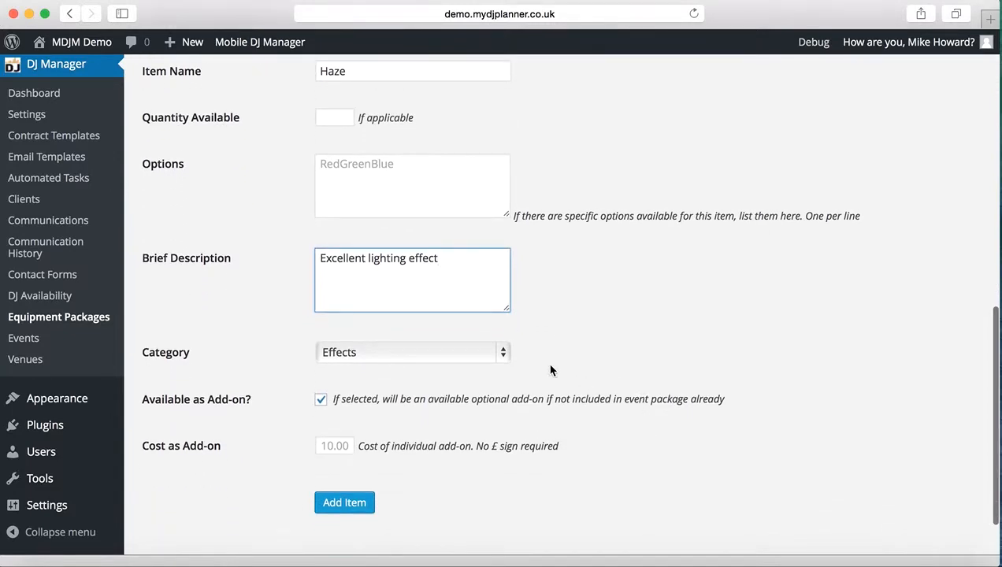
Choose Effects as the category of the Haze equipment item.
scroll(682, 317, up, 15)
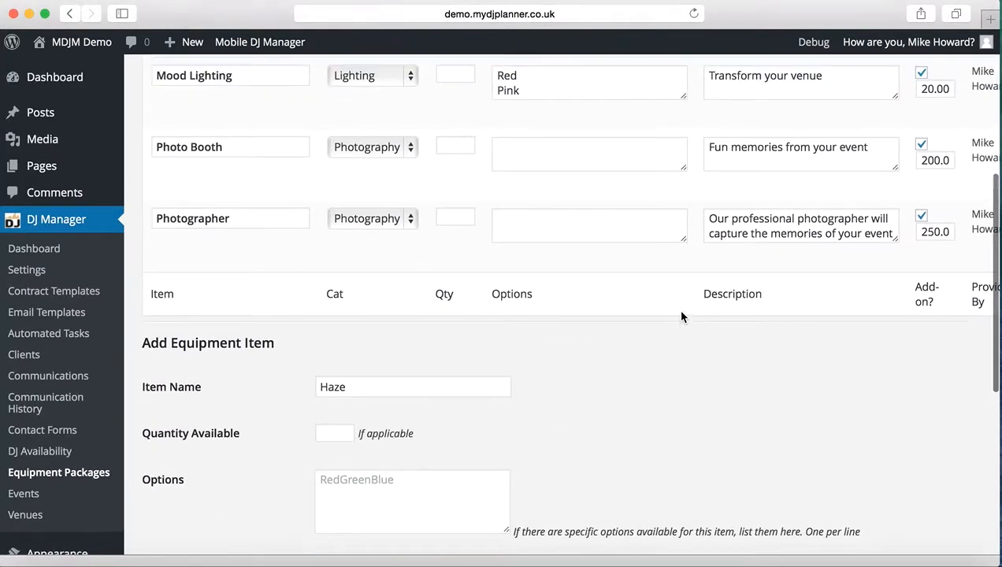
scroll(682, 316, down, 3)
scroll(682, 316, down, 12)
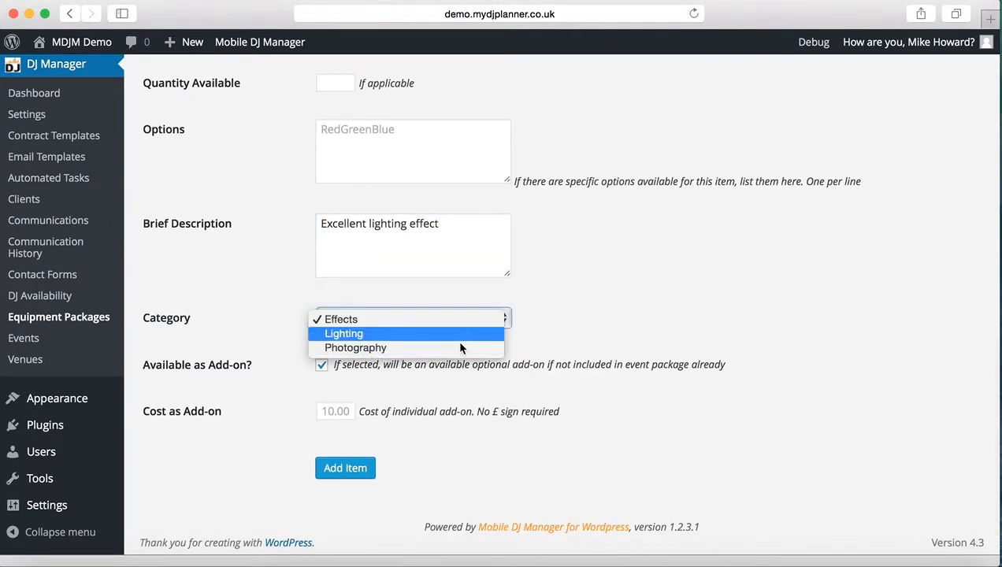
click(462, 321)
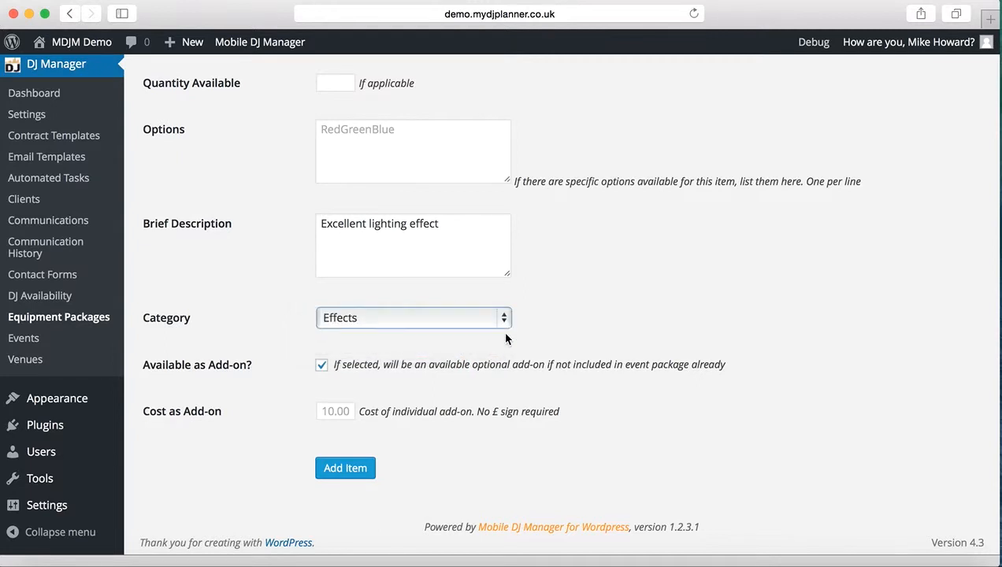
scroll(613, 312, down, 1)
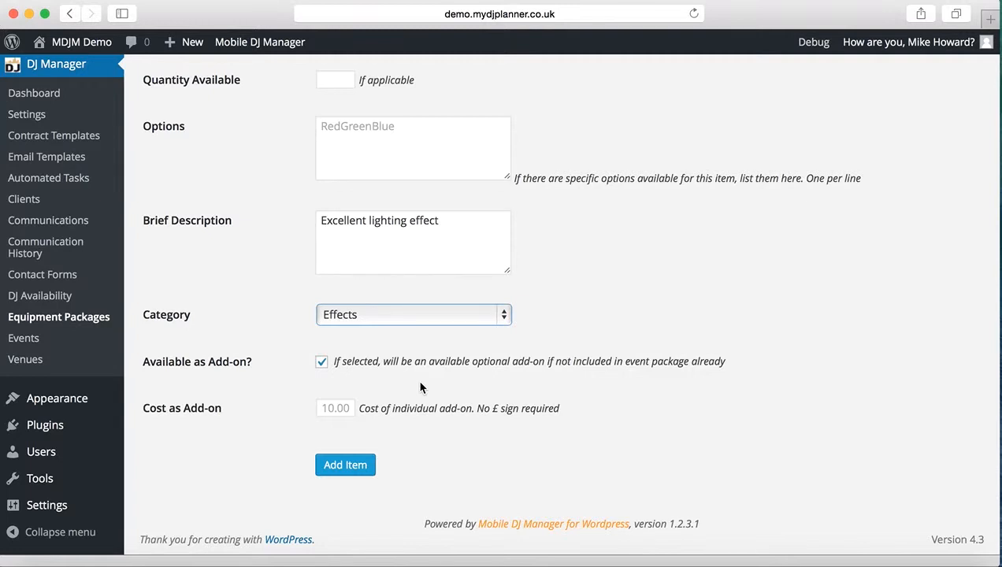
Set the Haze item's cost as an add-on to 10 and add the item to the inventory.
click(337, 407)
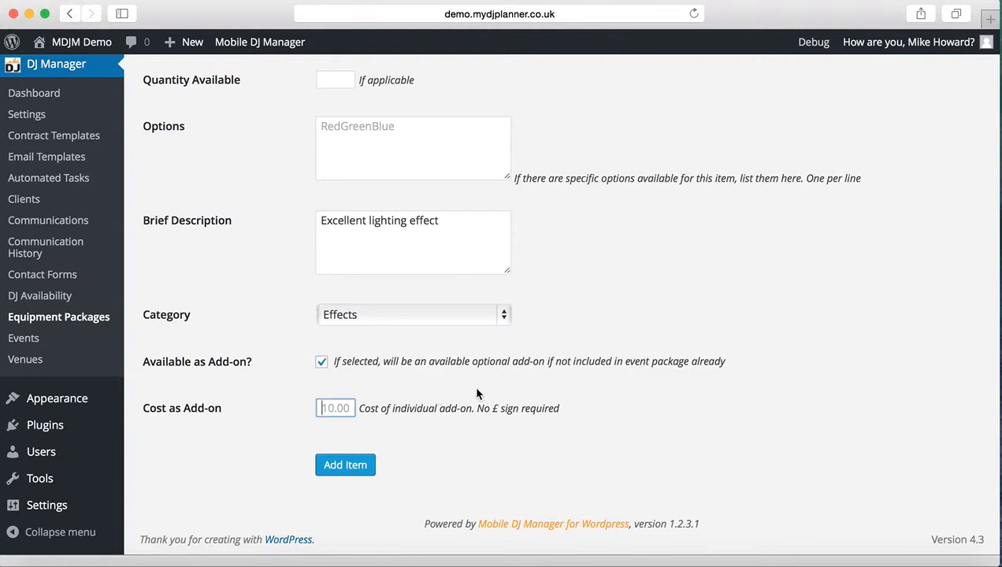
text(10)
click(354, 471)
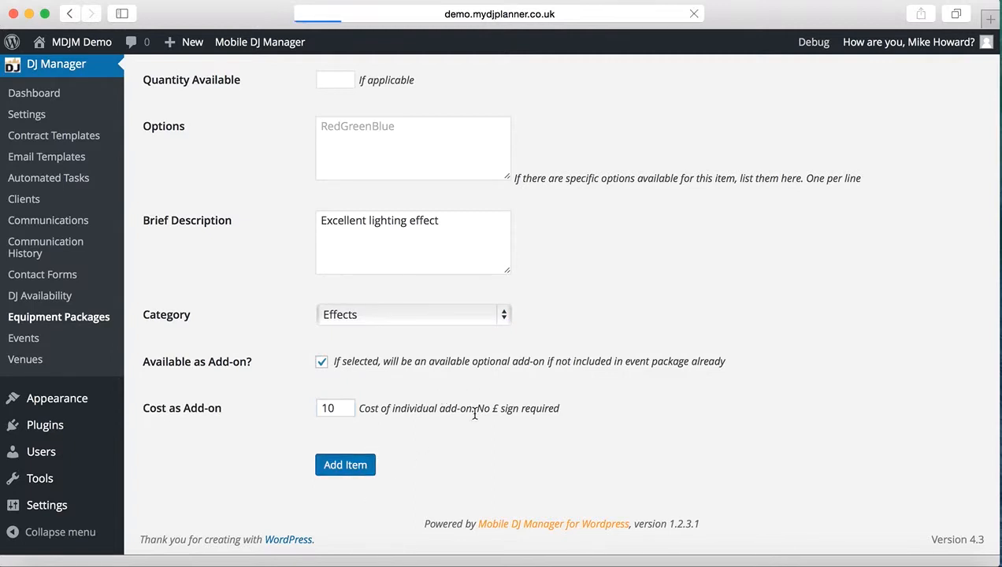
Examine the Haze entry in the Equipment Inventory, including its editable fields and its update and remove actions.
scroll(625, 361, down, 5)
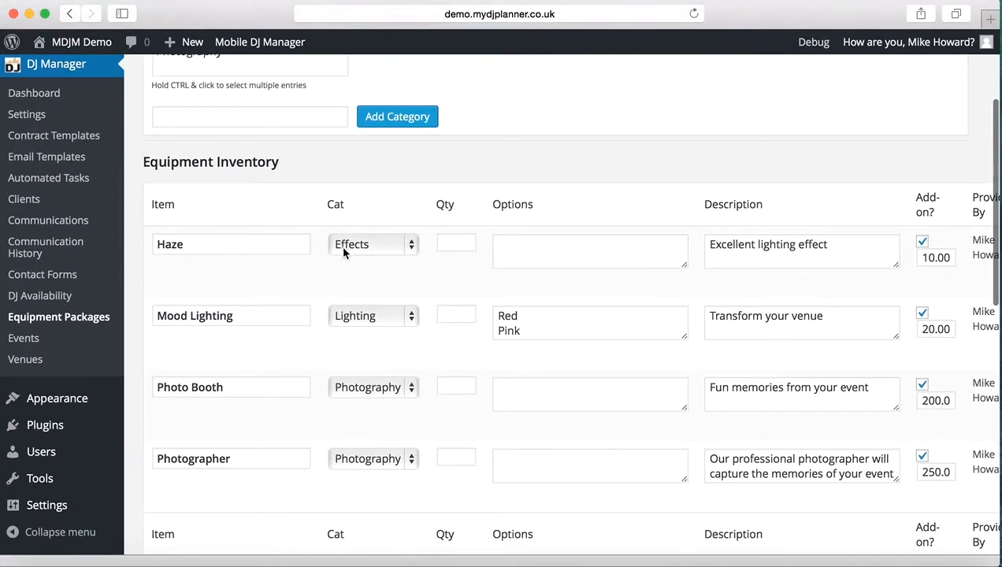
click(263, 250)
click(519, 256)
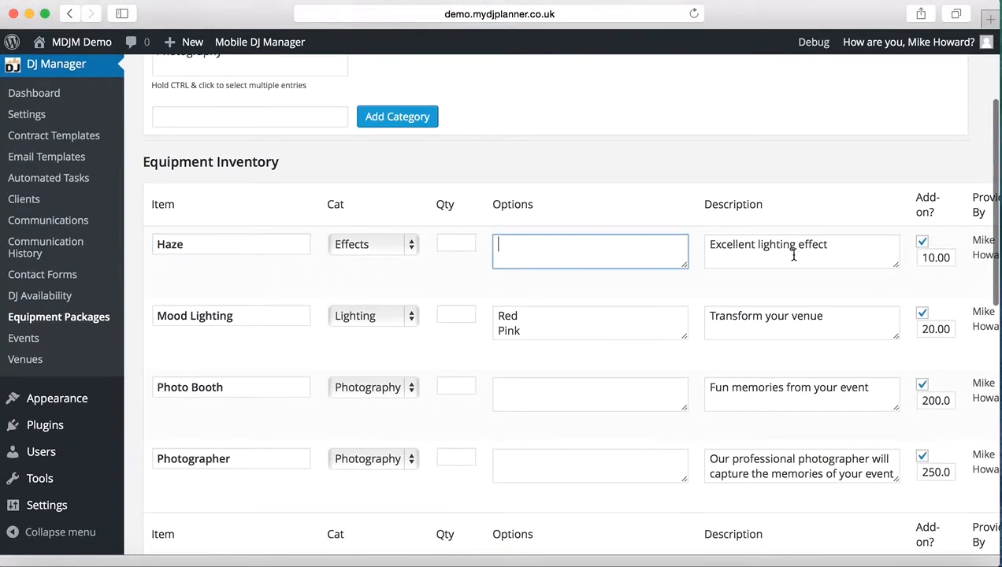
click(827, 248)
scroll(832, 248, right, 3)
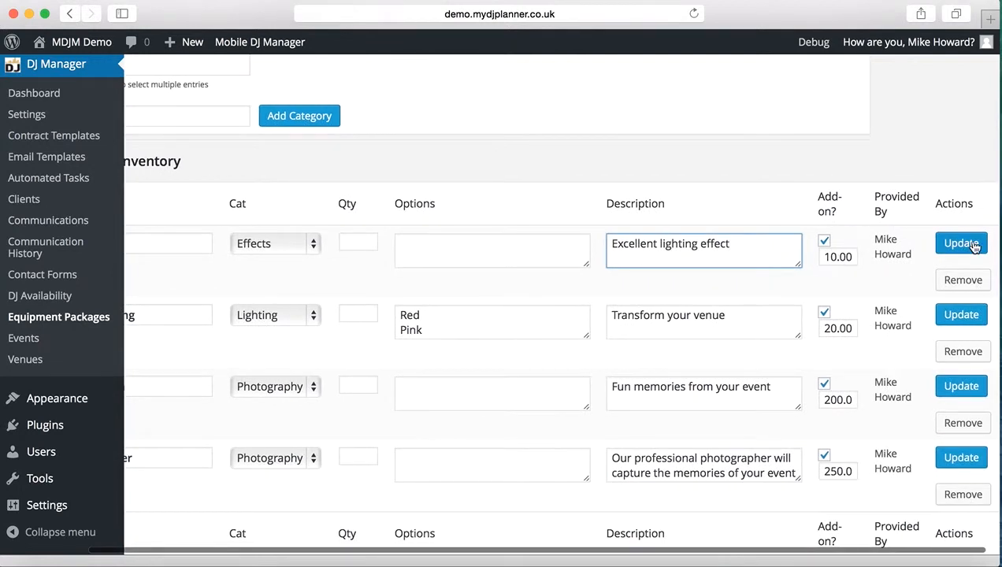
scroll(963, 260, left, 1)
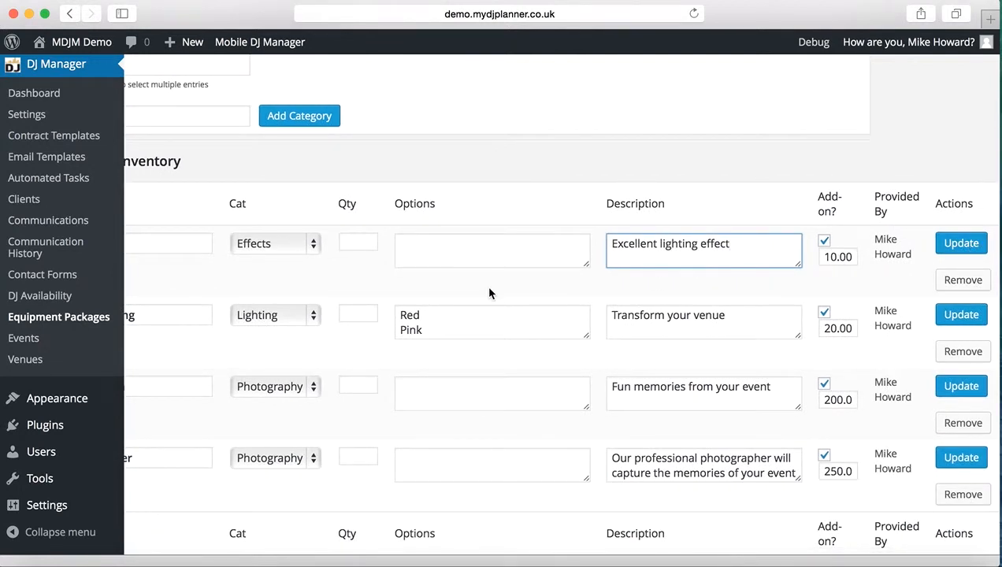
scroll(485, 285, left, 3)
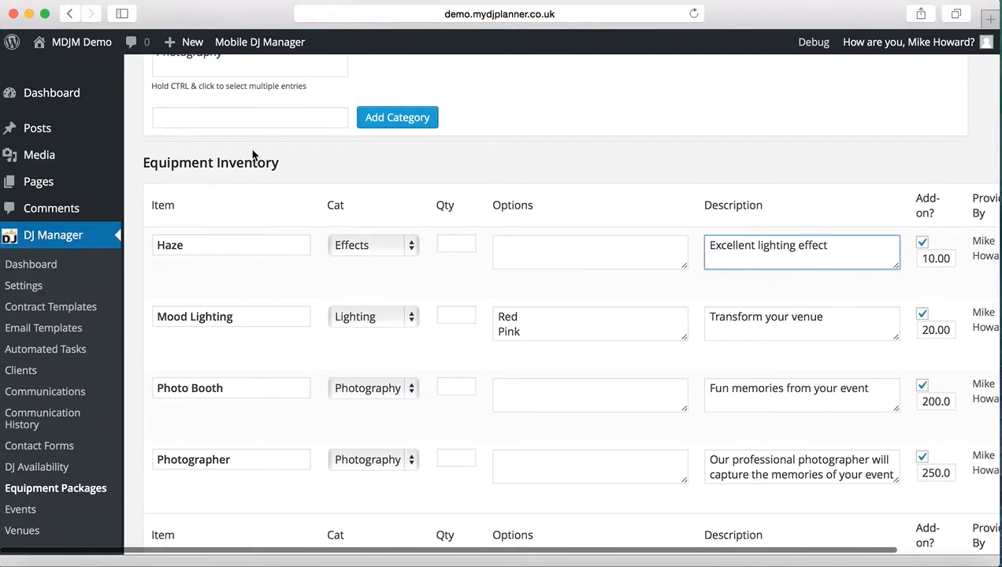
scroll(231, 192, up, 4)
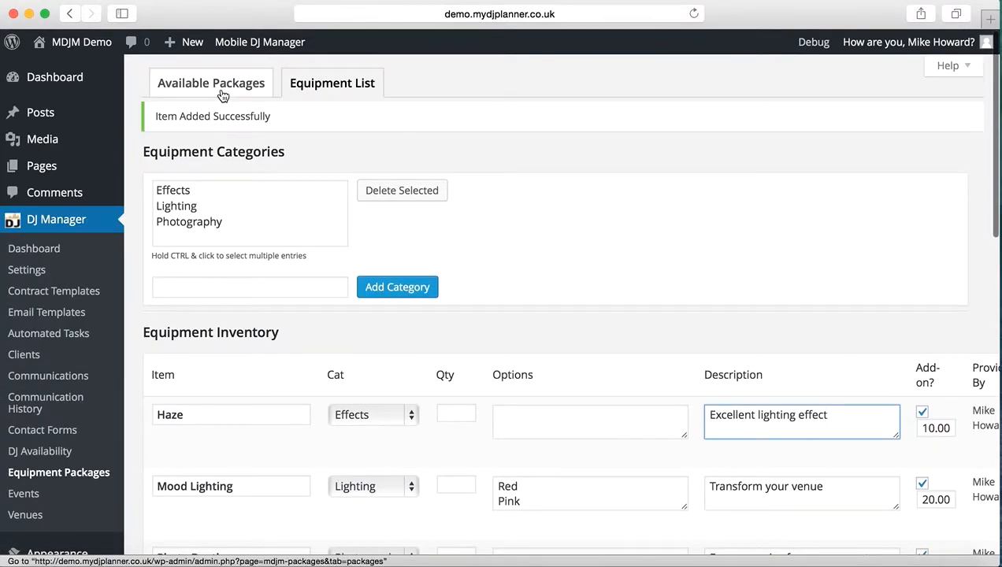
Go to the Available Packages and name the new equipment package Standard Disco.
click(224, 92)
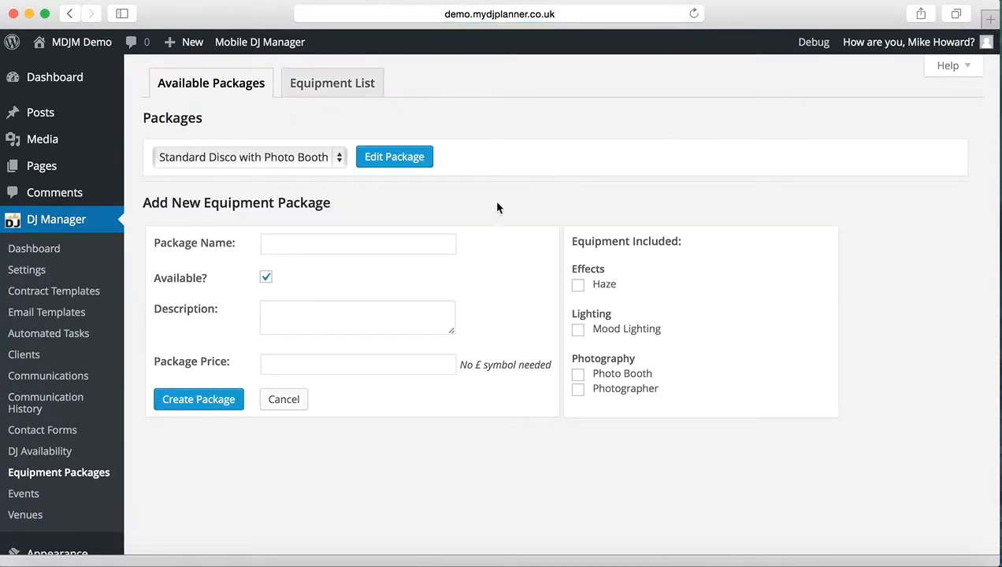
click(297, 241)
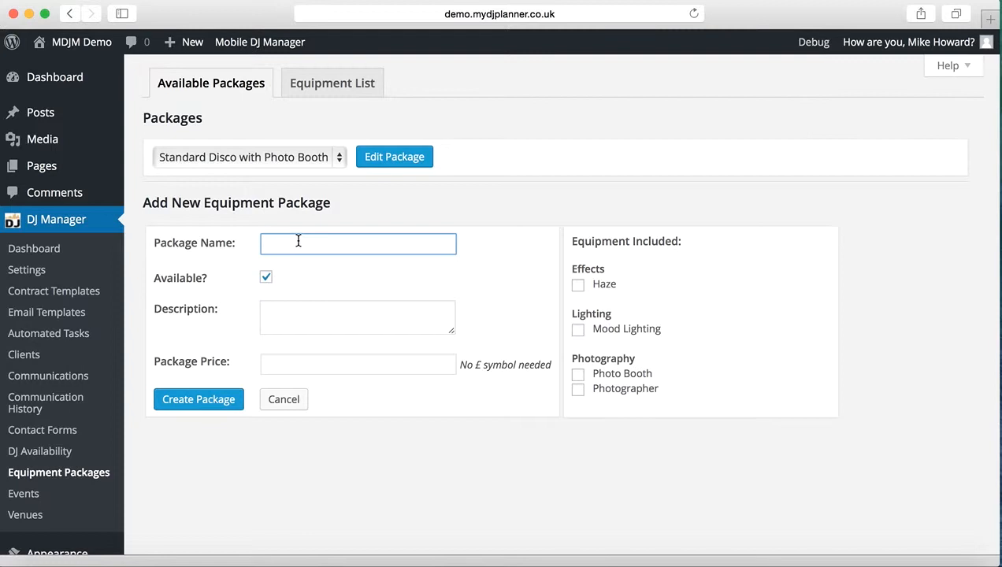
text(Standard Disco)
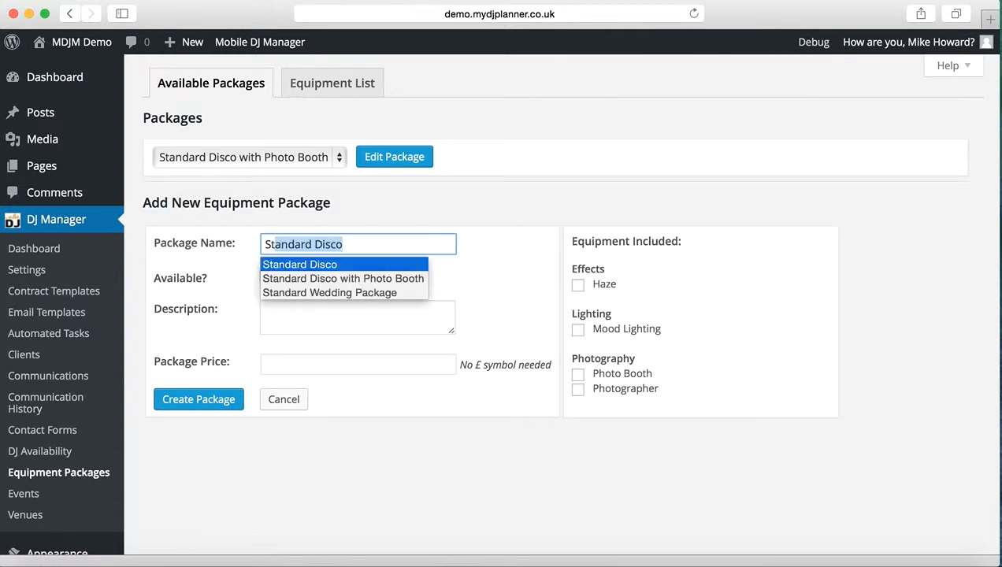
key(Tab)
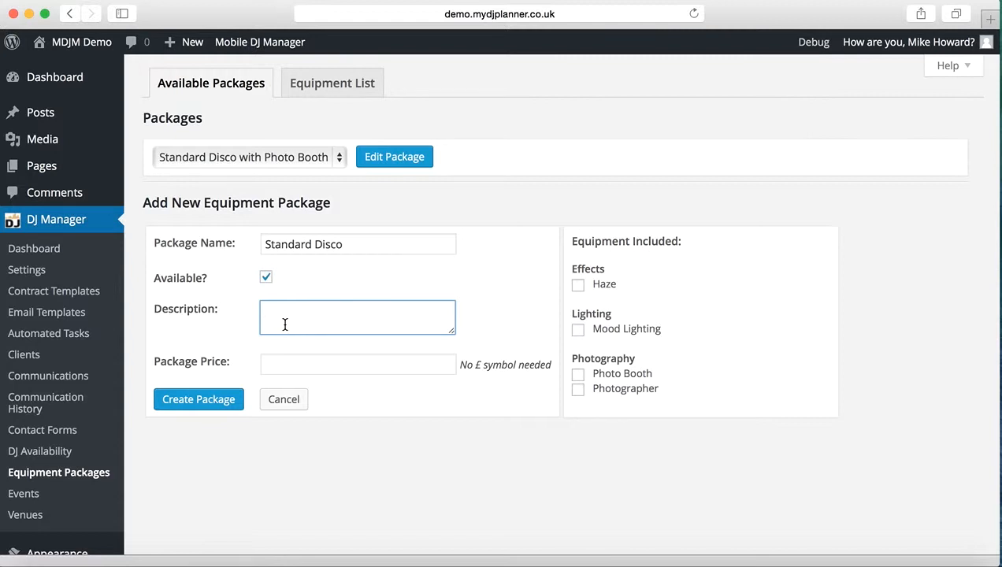
Enter "Evening disco from 7pm until midnight" as the Standard Disco package's description.
text(Evening disco from 7pm until mid)
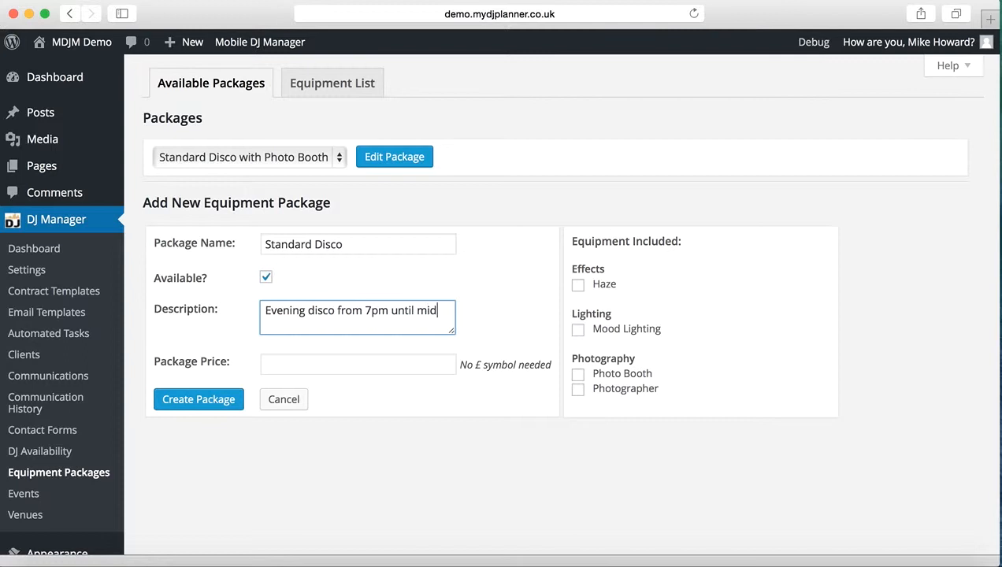
text(night)
Set the Standard Disco package's price to 300 and create the package without any included equipment.
key(Tab)
text(30)
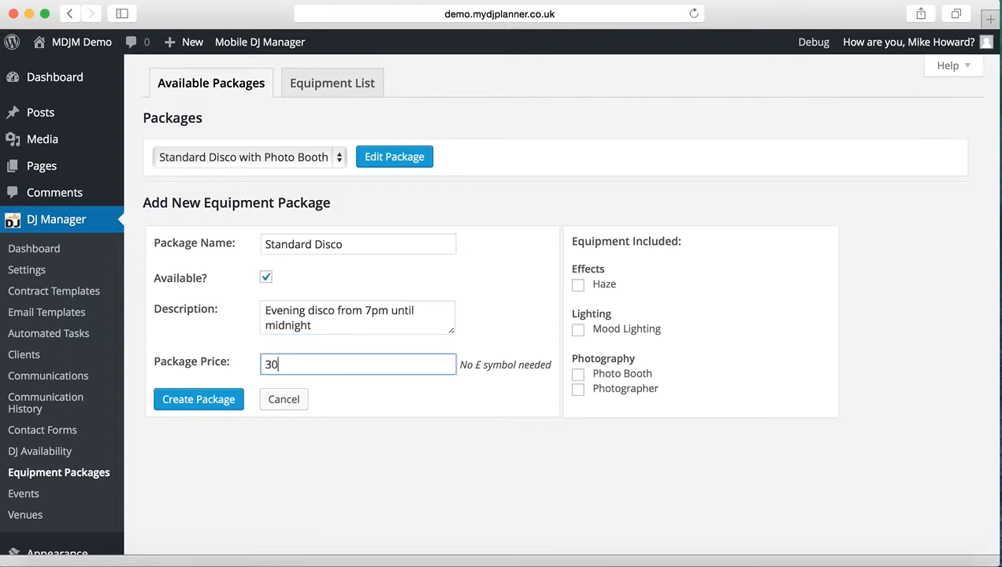
text(0)
click(502, 312)
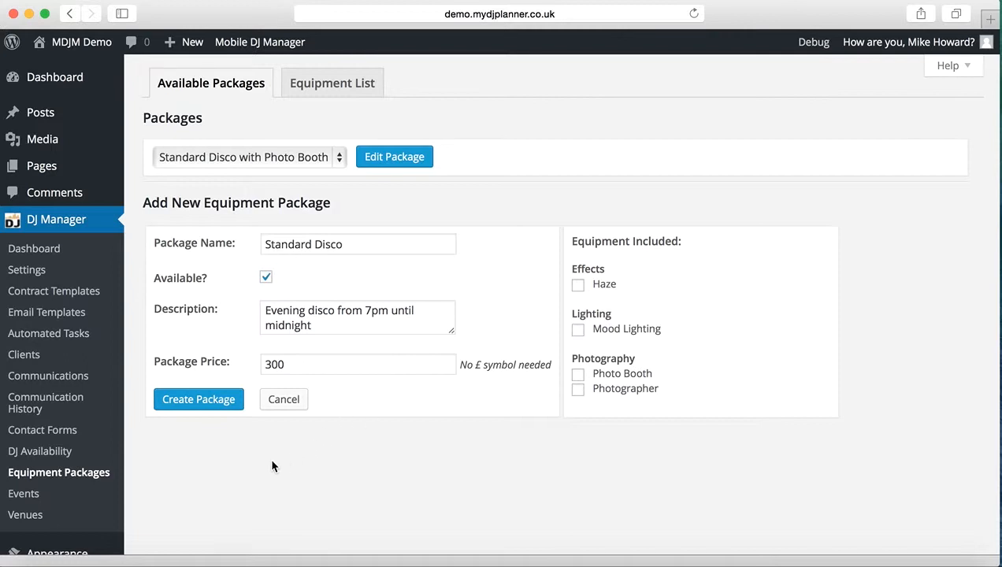
click(201, 402)
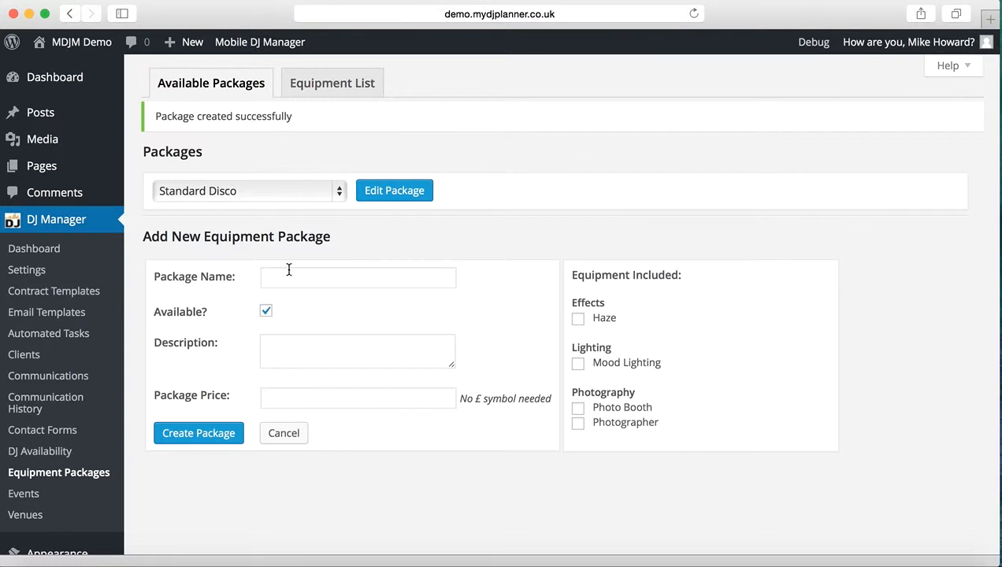
Name another new equipment package Full Wedding Package.
click(289, 270)
text(Full Wedding)
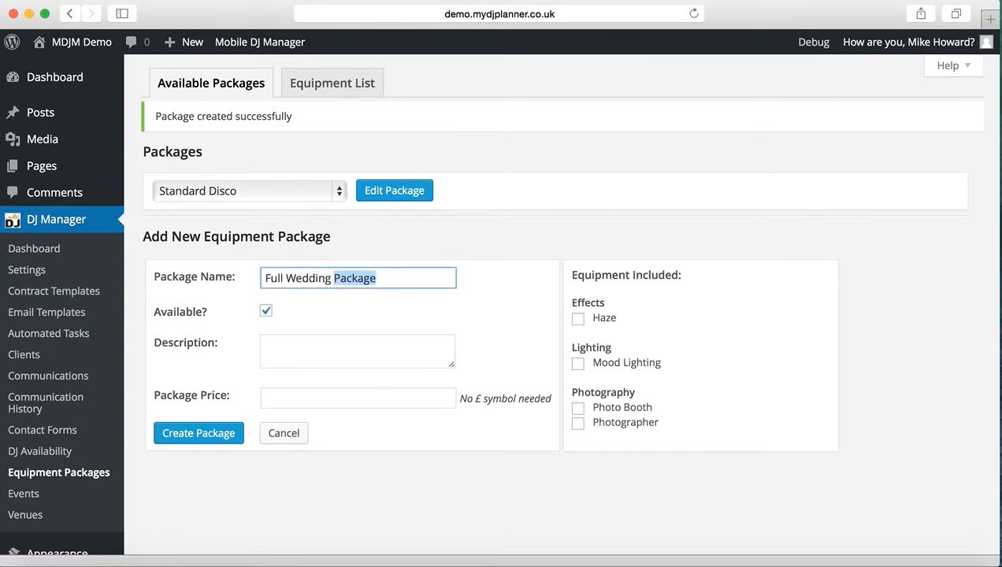
key(Tab)
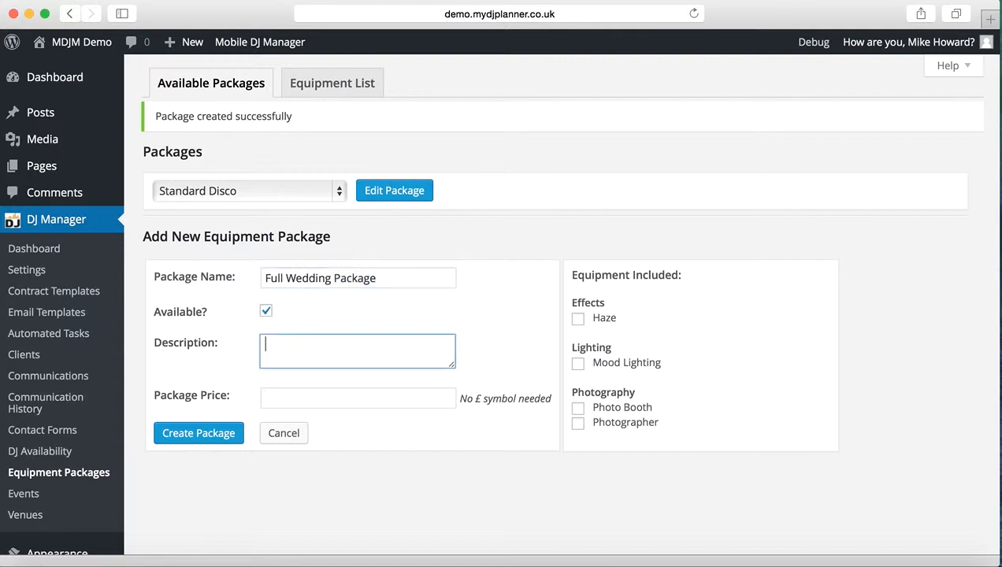
Describe the Full Wedding Package as "Wedding breakfast, mic provided for speeches, professional photographer and evening disco from 7pm until midnight".
text(Wedding breakfast, )
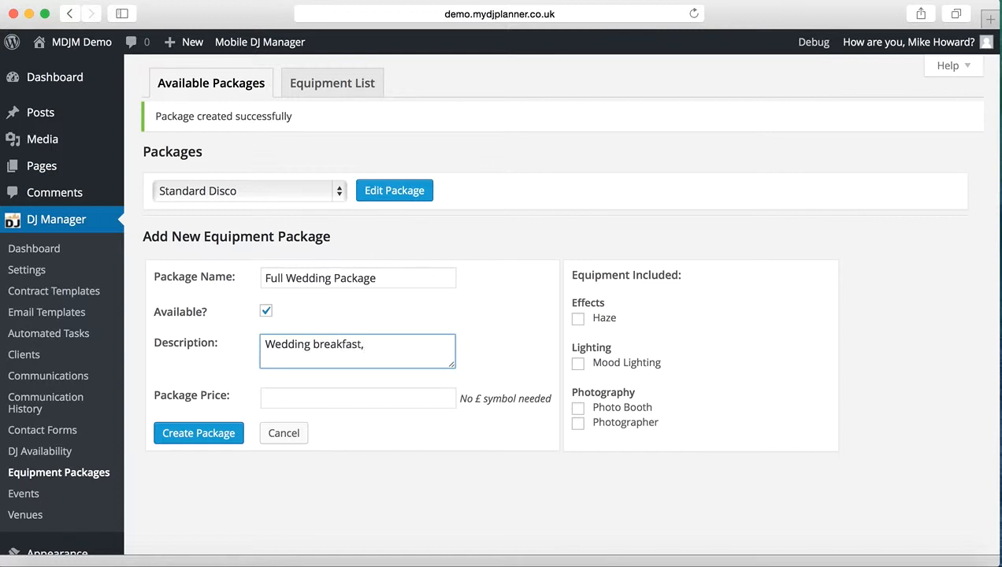
text(mic provided for spe)
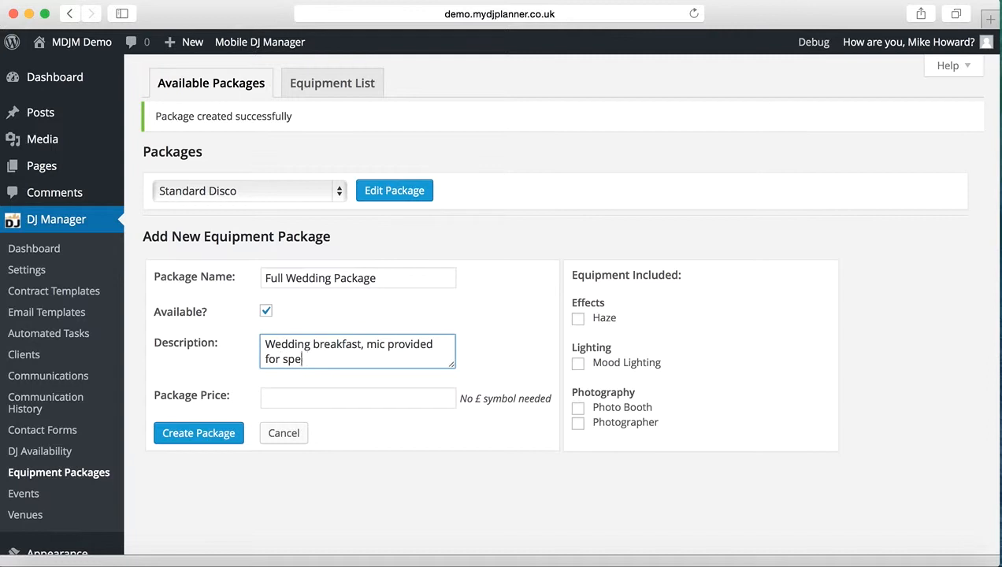
text(eches, profession)
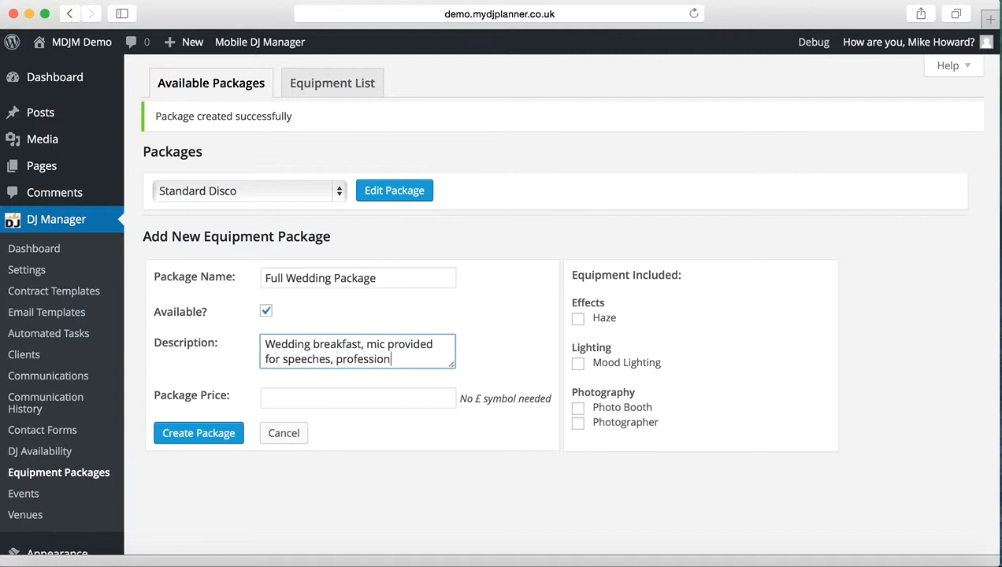
text(al photographer)
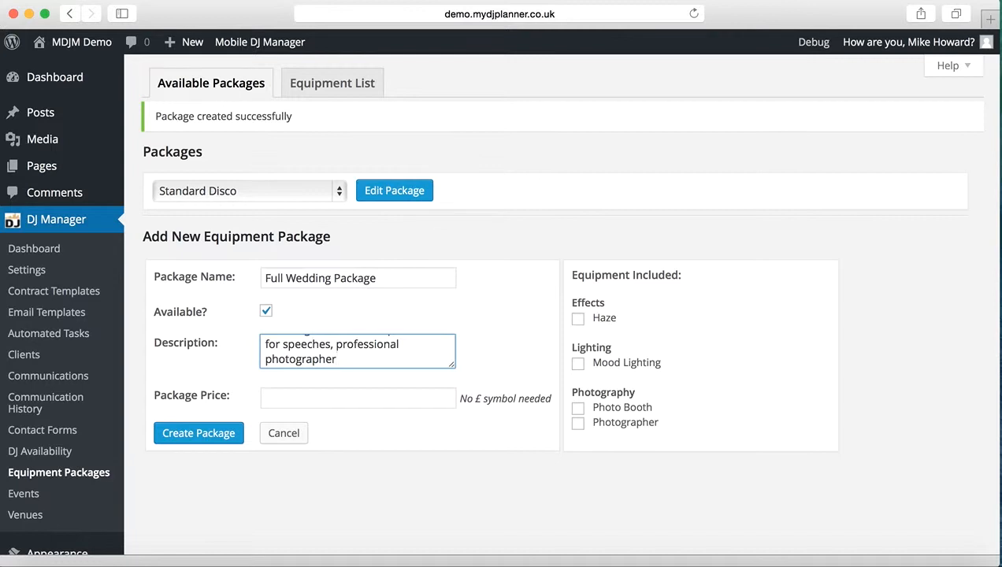
text(and evening disco )
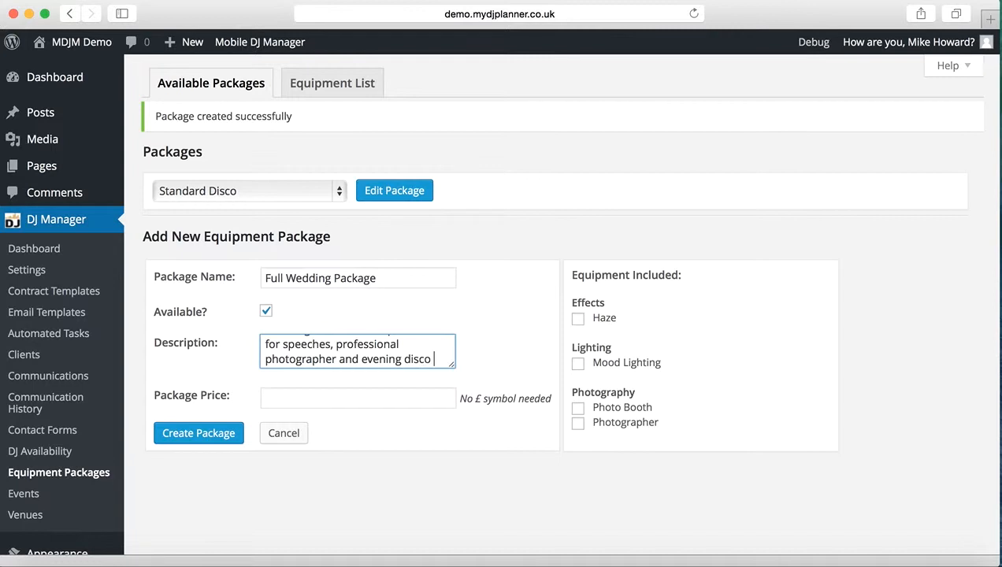
text(from 7pm )
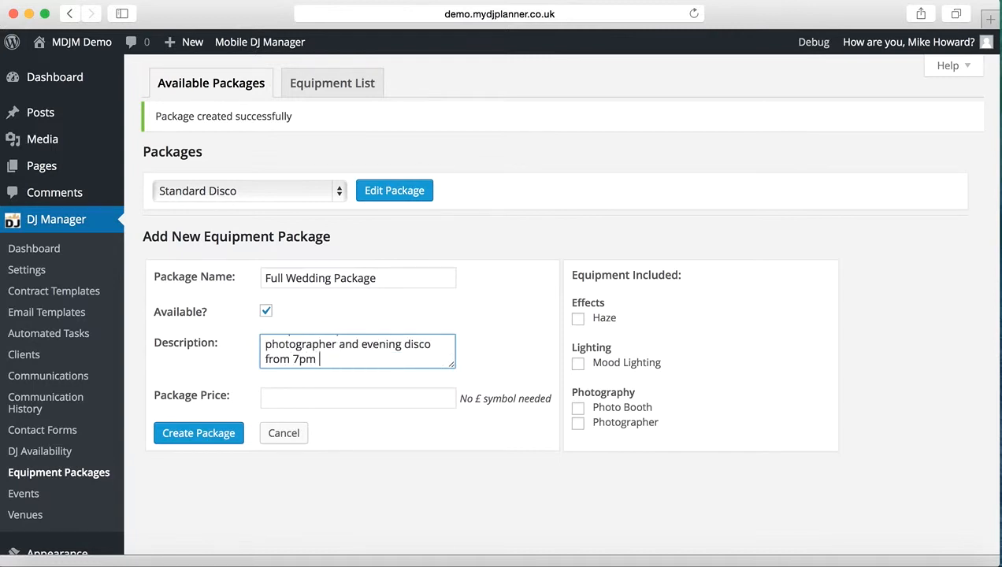
text(until midnight)
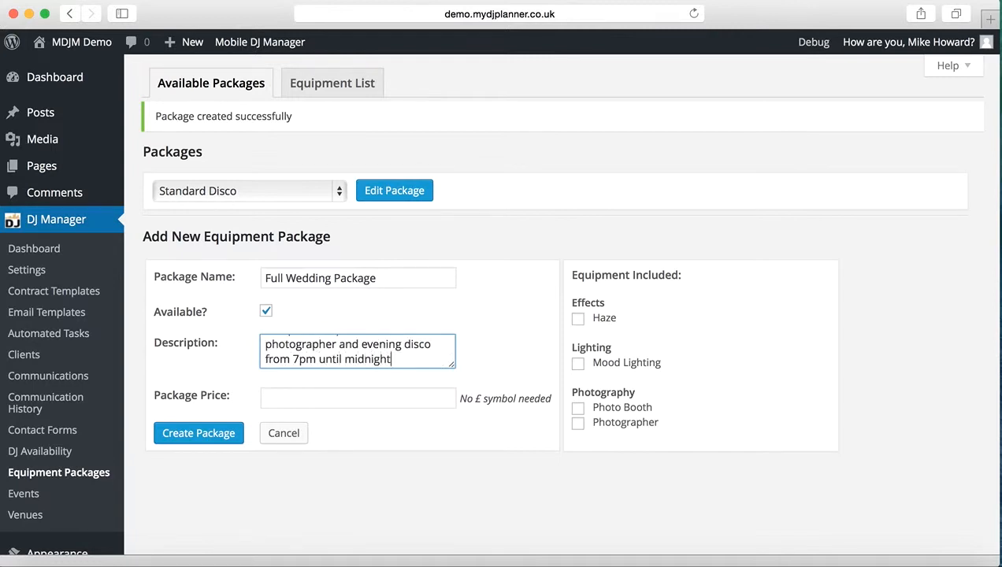
Set the Full Wedding Package's price to 700.
click(293, 400)
text(700)
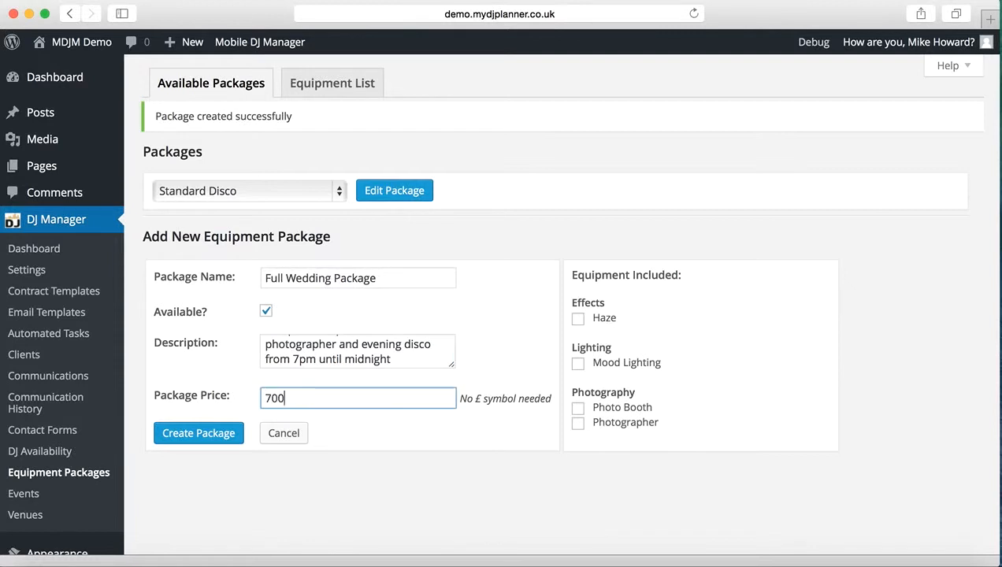
click(532, 325)
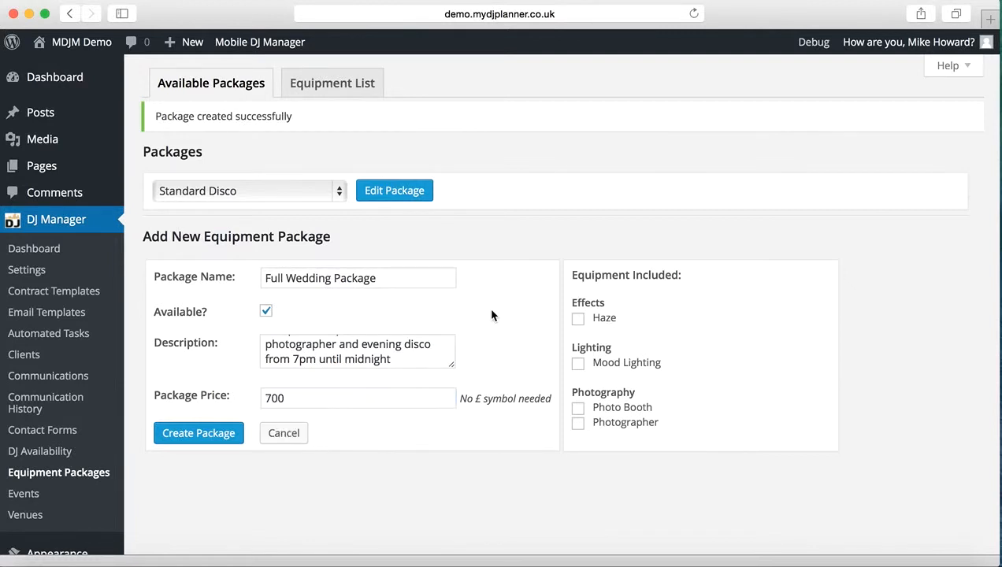
Include Photographer and Mood Lighting in the Full Wedding Package and create the package.
click(578, 425)
click(579, 365)
click(196, 435)
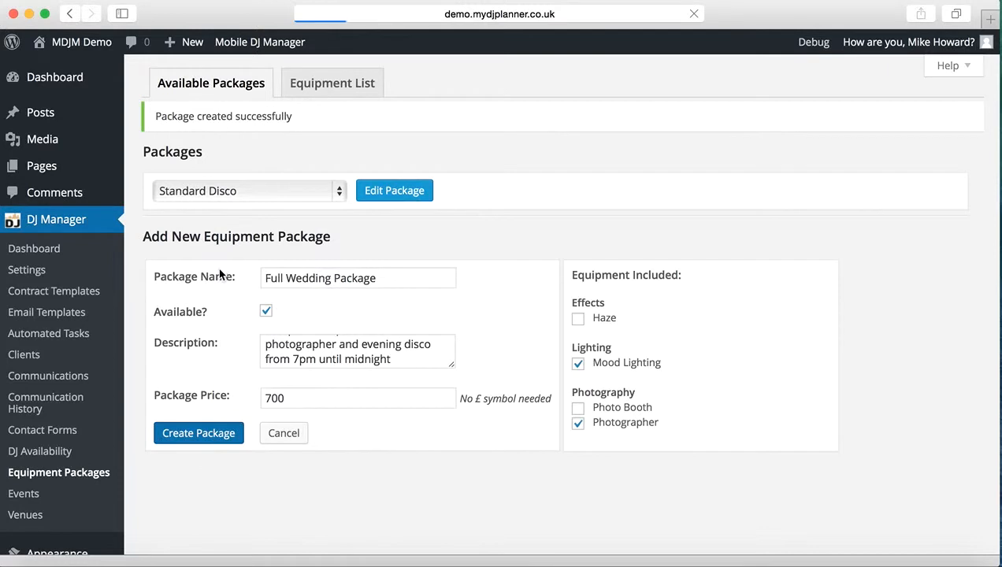
Look through the list of existing equipment packages without changing the selection.
click(330, 191)
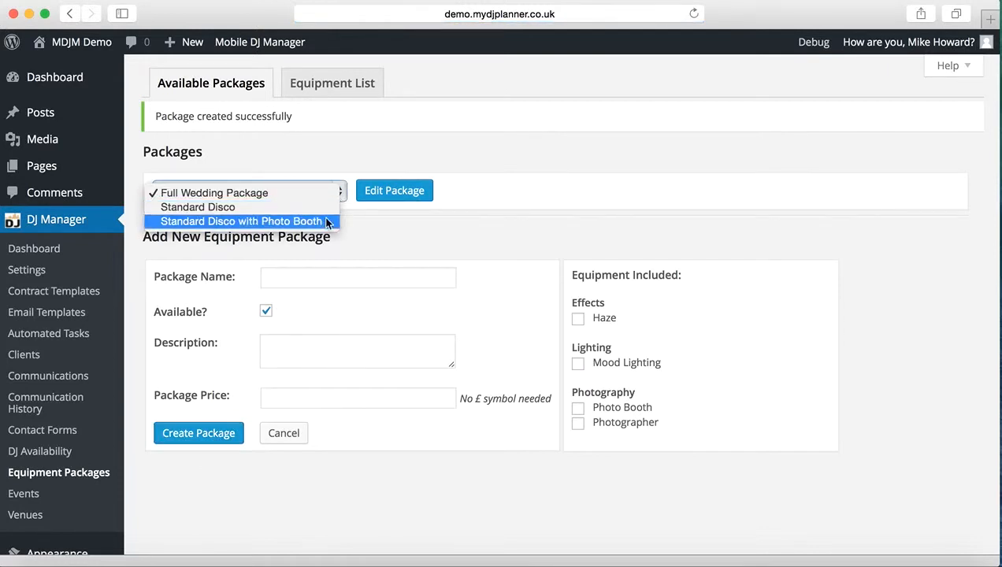
click(374, 241)
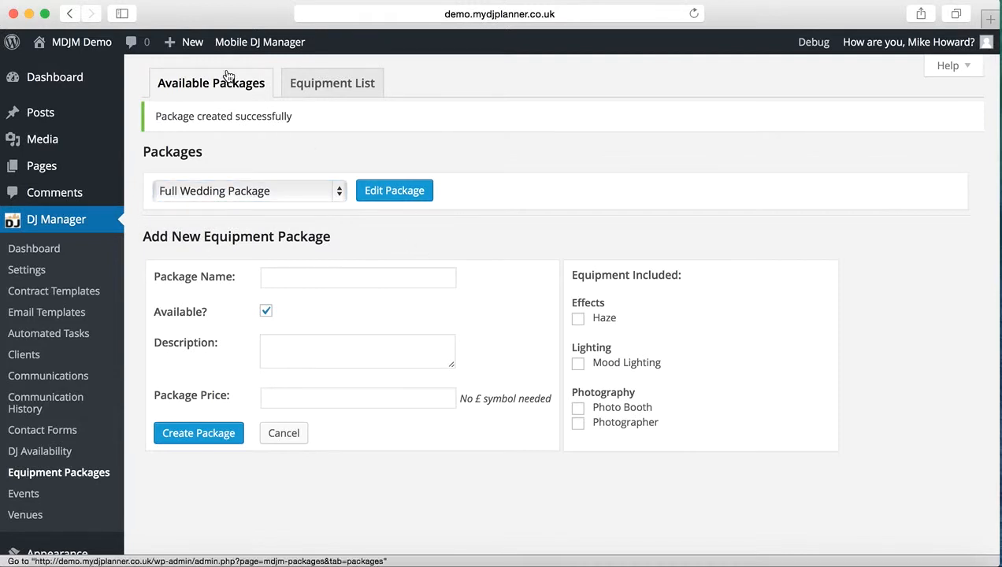
Start creating a new event and go to its package and add-on options.
mouse_move(195, 54)
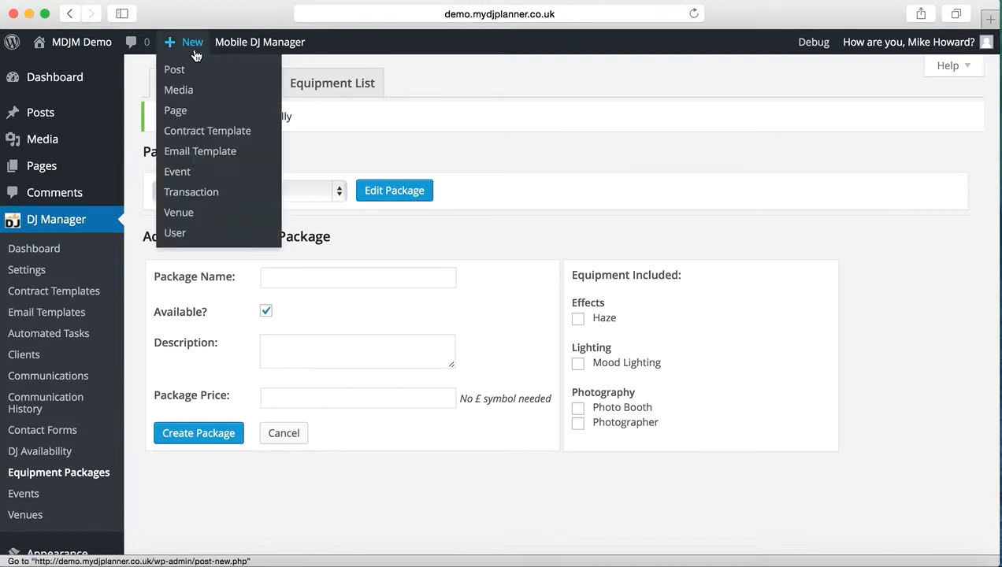
click(181, 175)
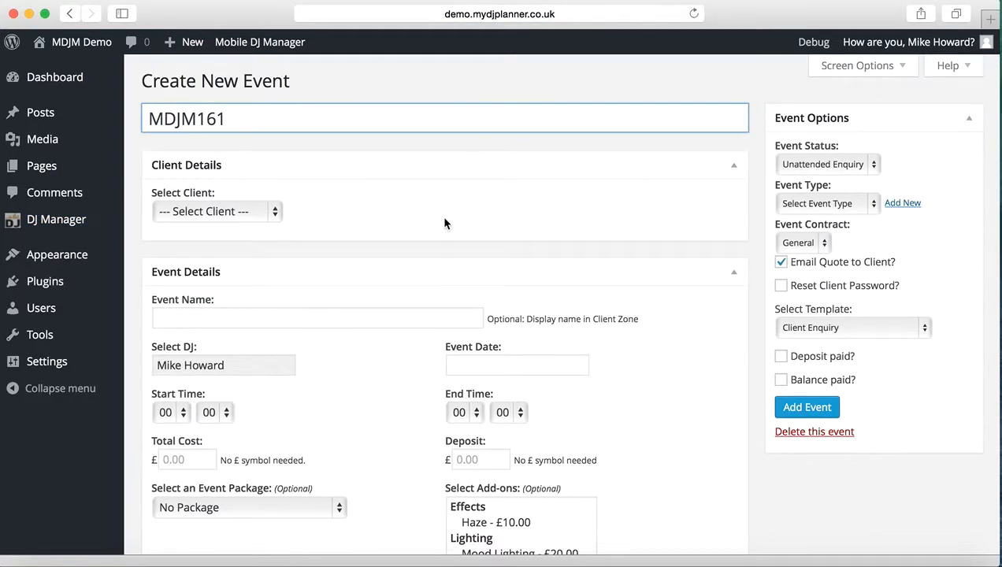
scroll(415, 234, down, 2)
scroll(413, 229, down, 1)
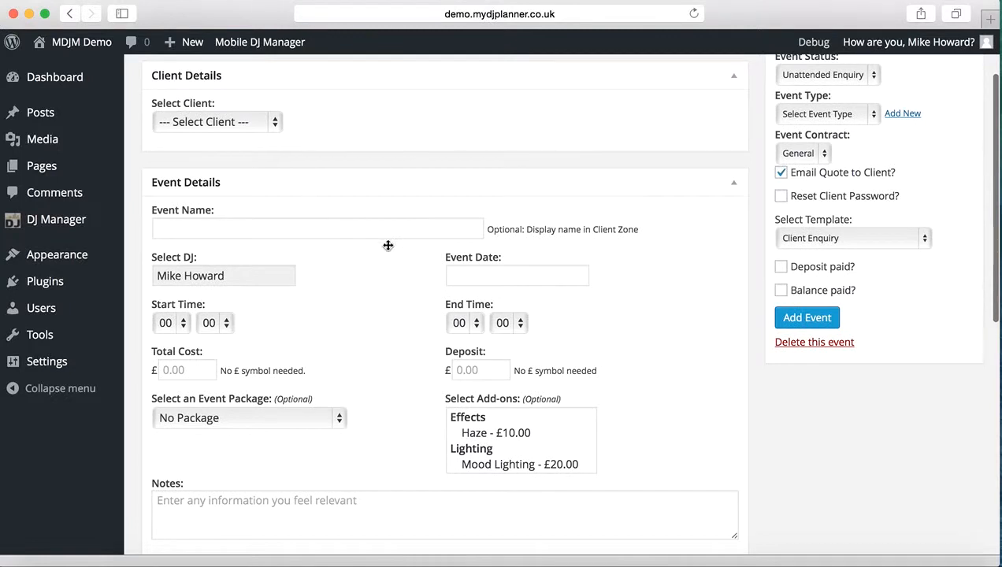
scroll(368, 320, down, 2)
scroll(368, 321, down, 3)
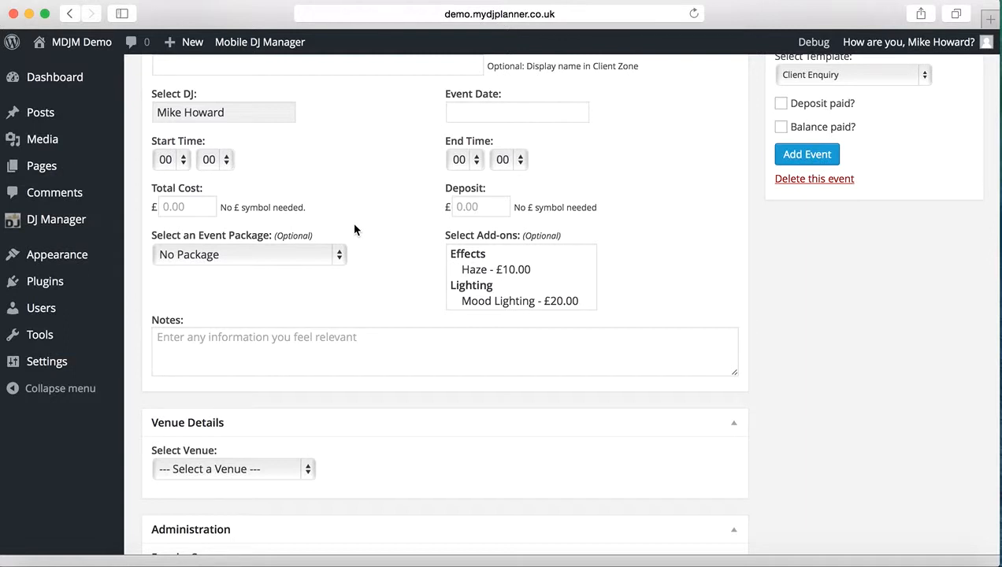
Choose Standard Disco as the new event's package and check the total cost.
click(339, 255)
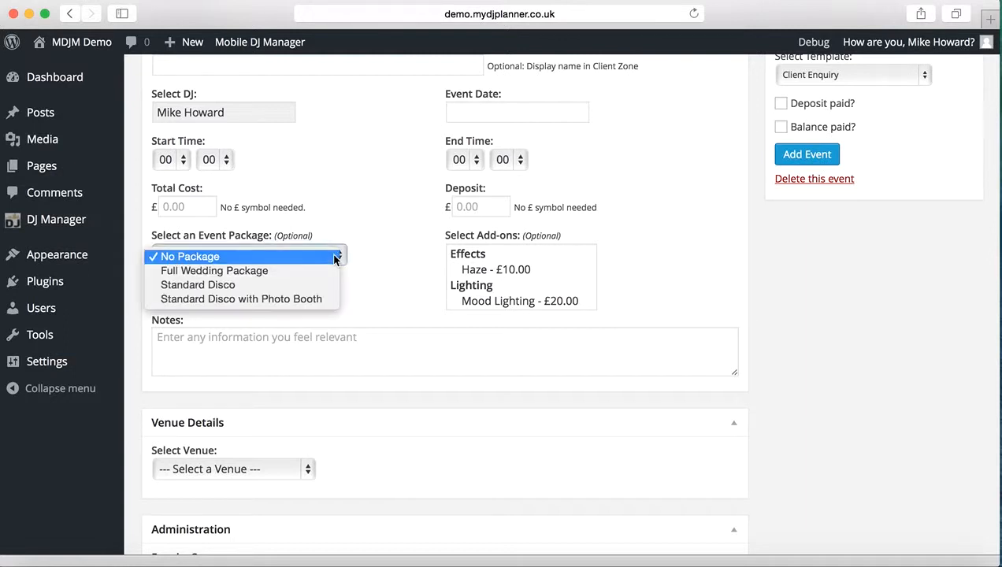
click(301, 290)
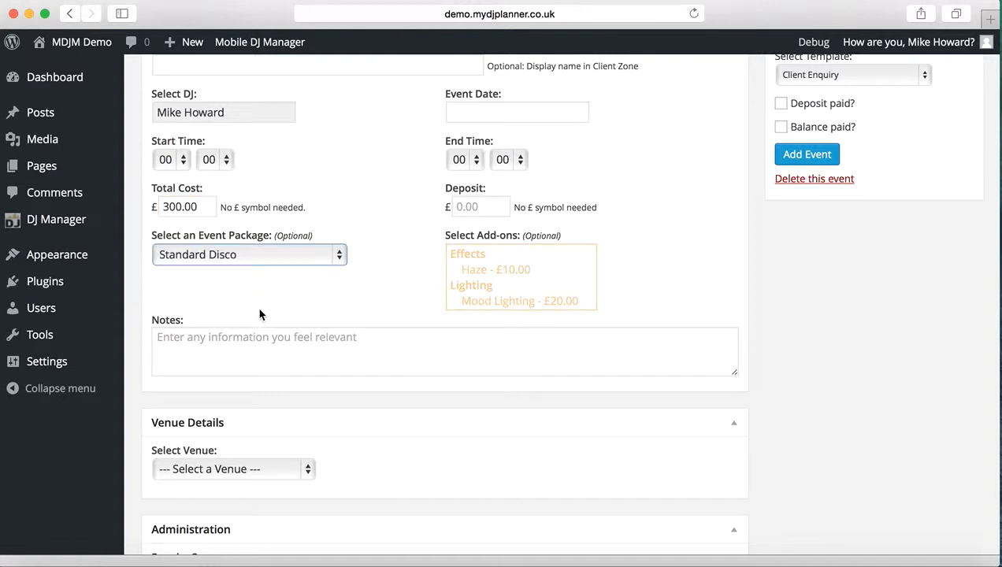
click(207, 207)
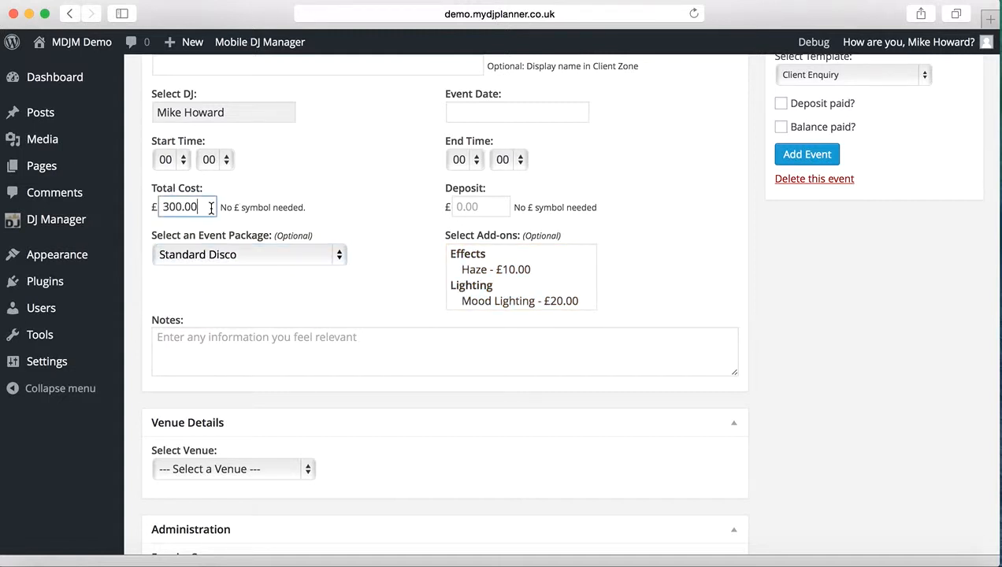
click(379, 244)
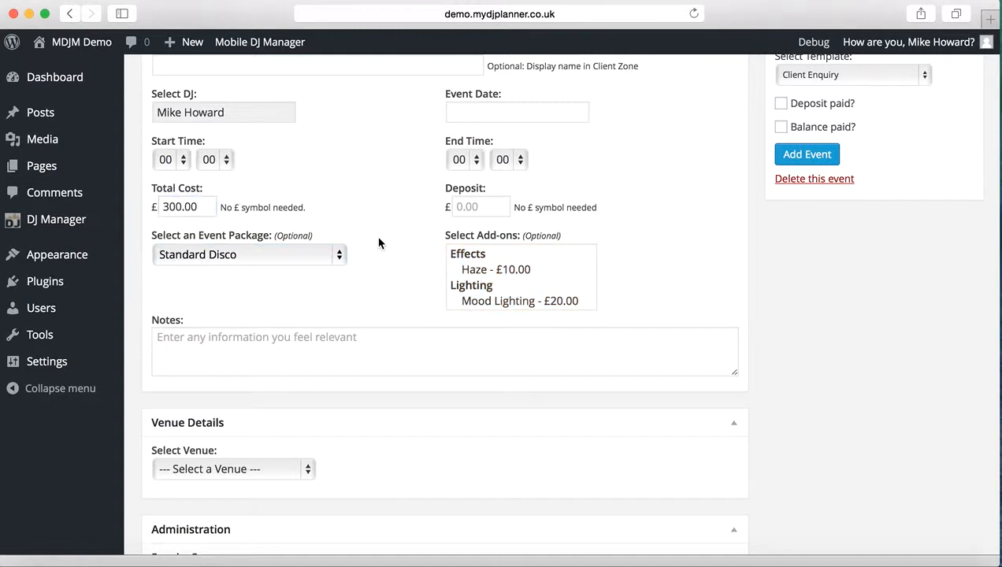
Add Haze and Mood Lighting as add-ons to the event, then deselect Mood Lighting.
click(486, 272)
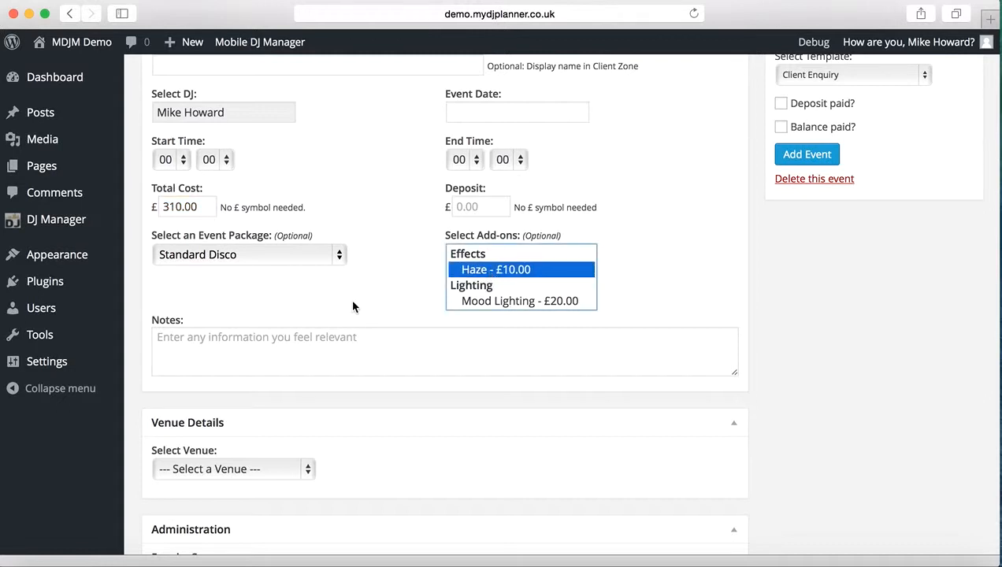
super+click(498, 302)
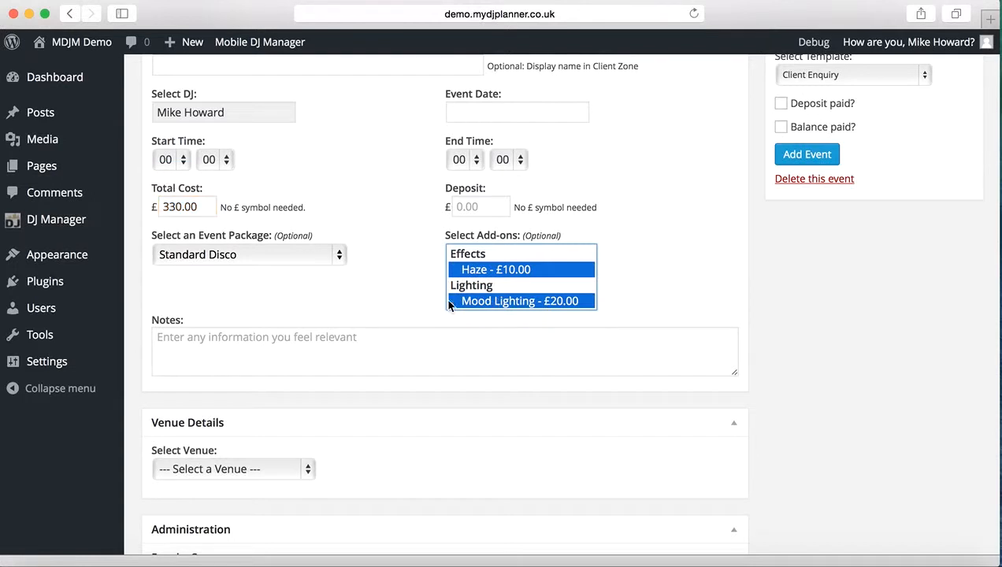
super+click(483, 303)
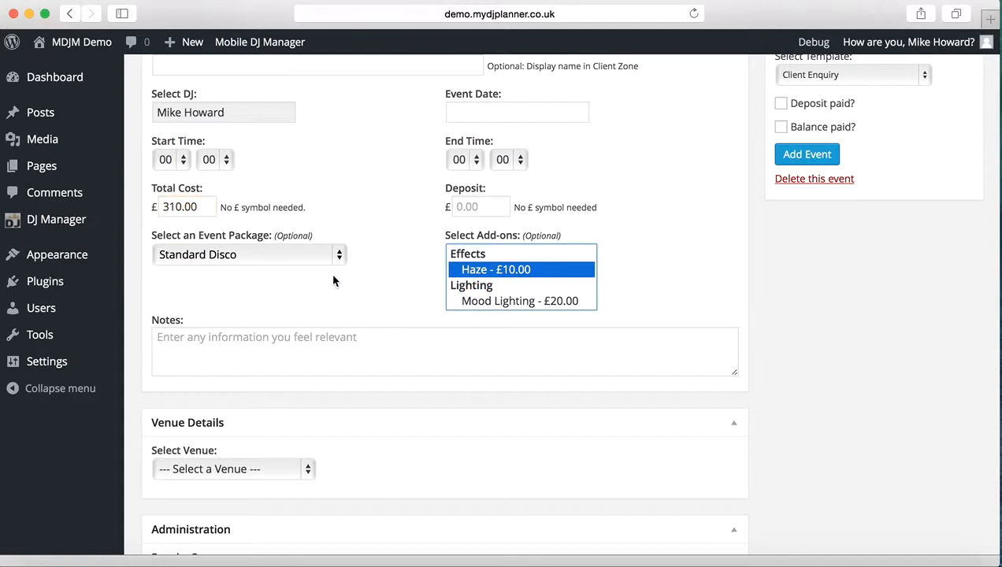
Switch the event package to Full Wedding Package and check which add-ons are offered with it.
click(327, 255)
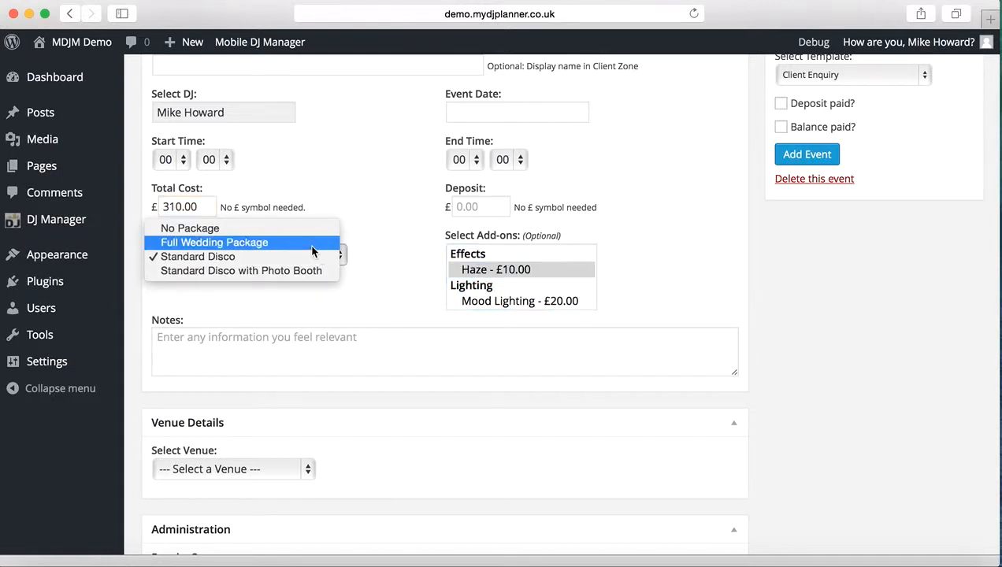
click(309, 242)
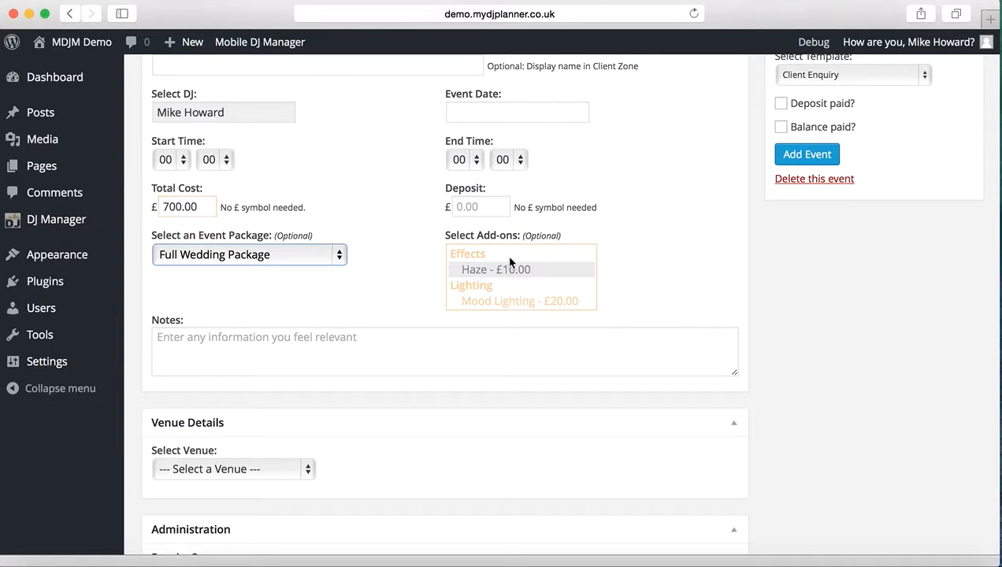
scroll(533, 285, down, 2)
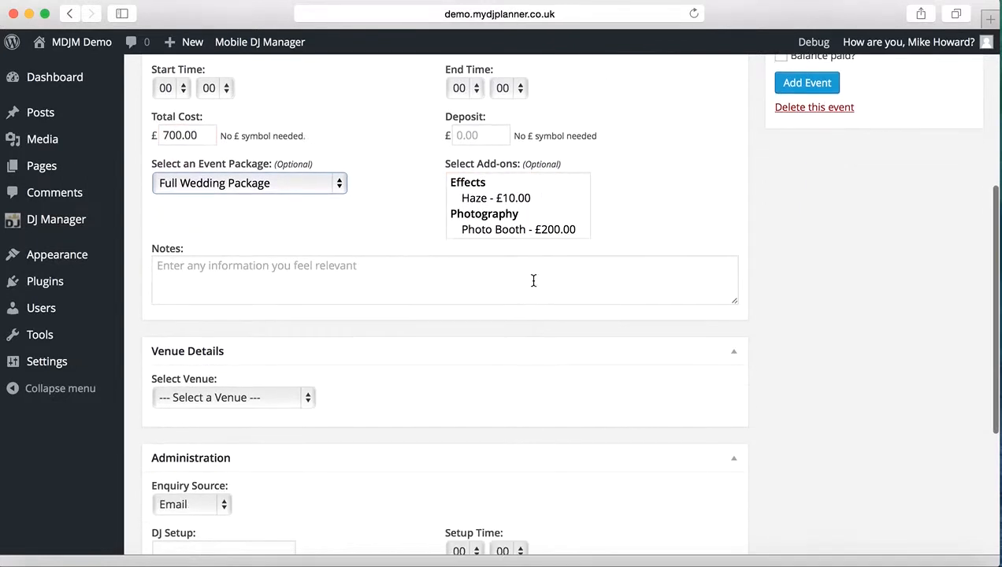
scroll(345, 260, up, 1)
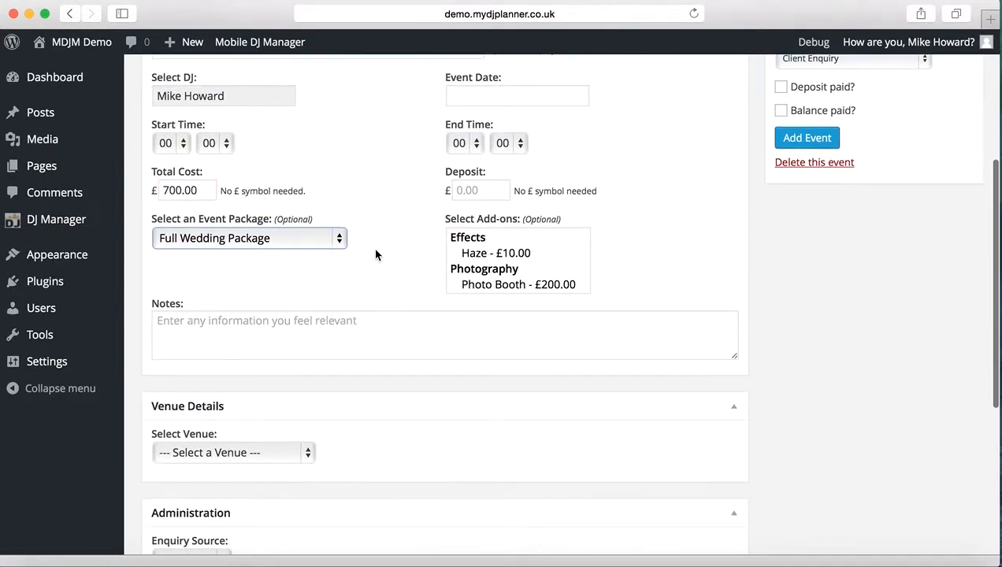
Change the event package back to Standard Disco and look through the add-ons offered with it.
click(337, 238)
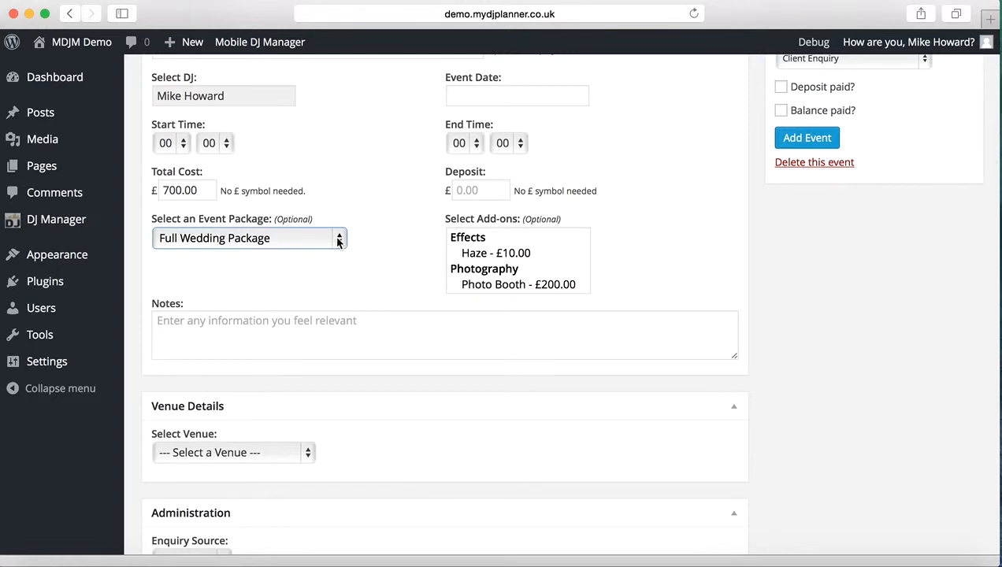
click(287, 254)
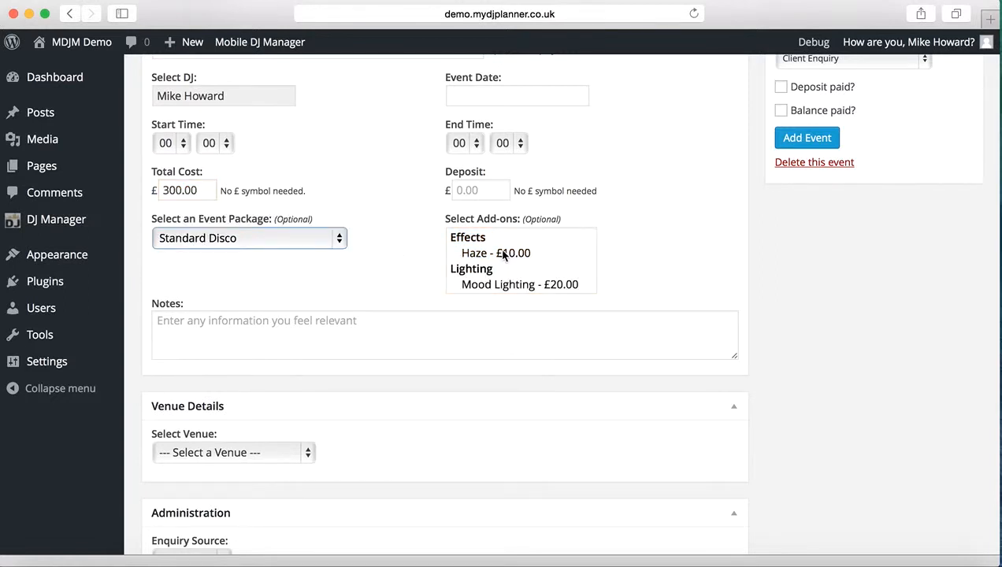
scroll(521, 256, down, 3)
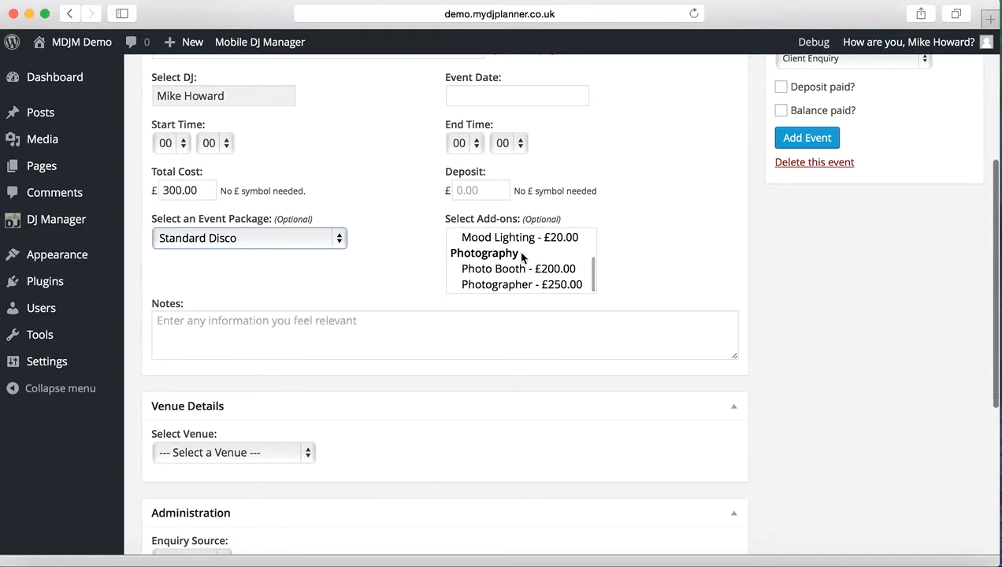
scroll(521, 255, up, 3)
scroll(521, 256, down, 3)
scroll(521, 256, up, 2)
scroll(521, 256, up, 1)
scroll(521, 256, down, 3)
scroll(521, 256, up, 3)
scroll(521, 255, down, 3)
scroll(522, 255, up, 3)
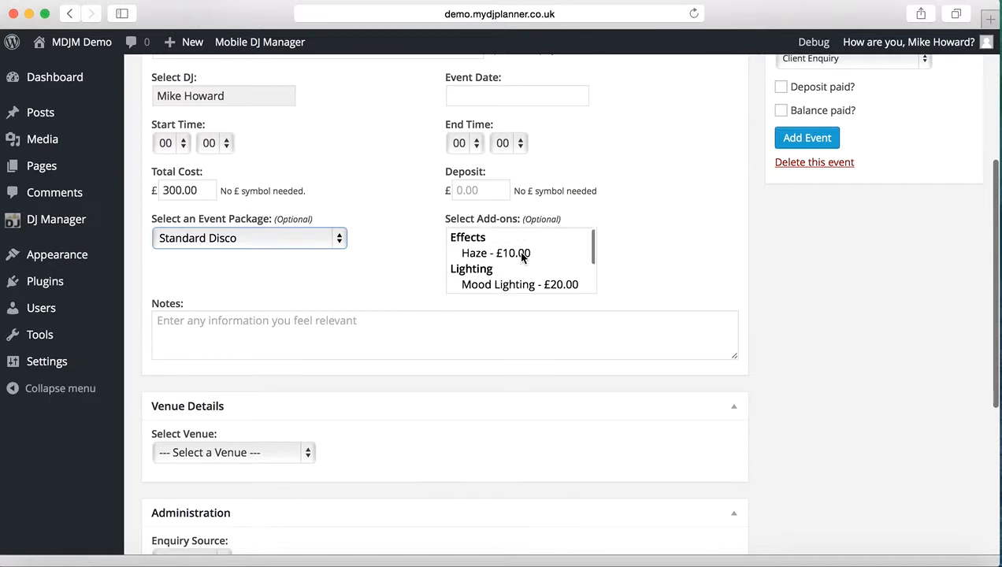
Set the event package to Full Wedding Package again and review the offered add-ons and total cost.
click(340, 239)
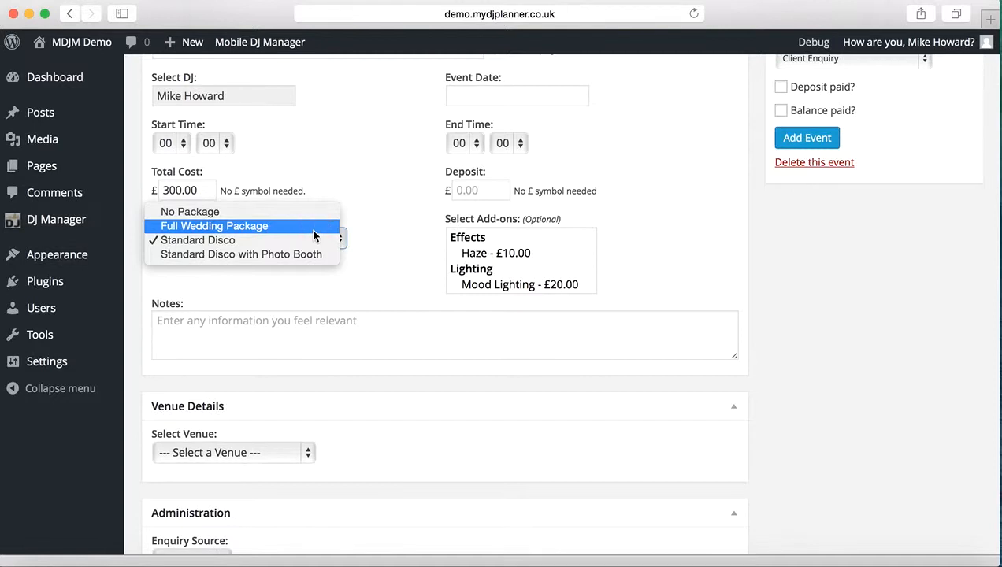
click(312, 227)
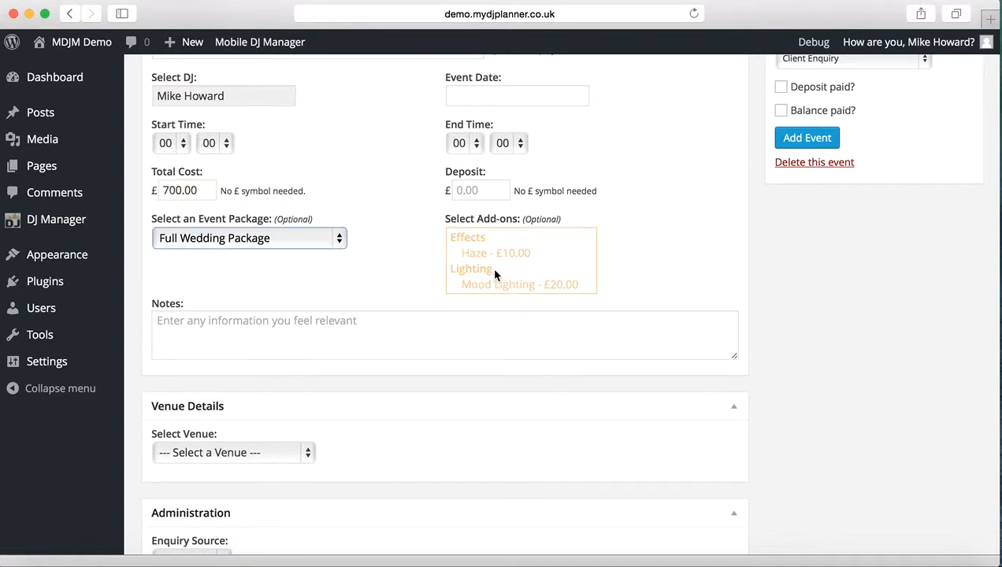
scroll(496, 269, down, 1)
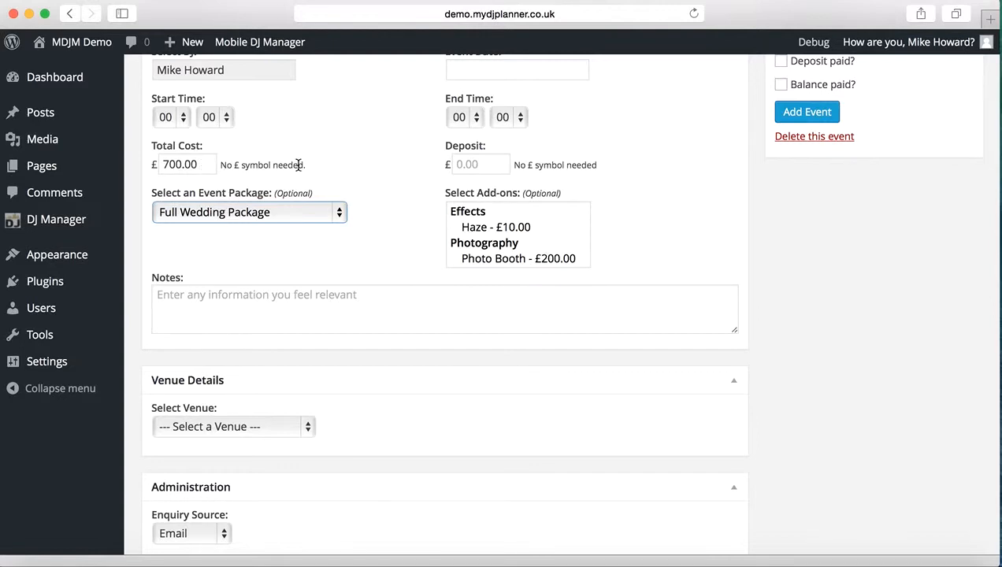
scroll(336, 161, up, 5)
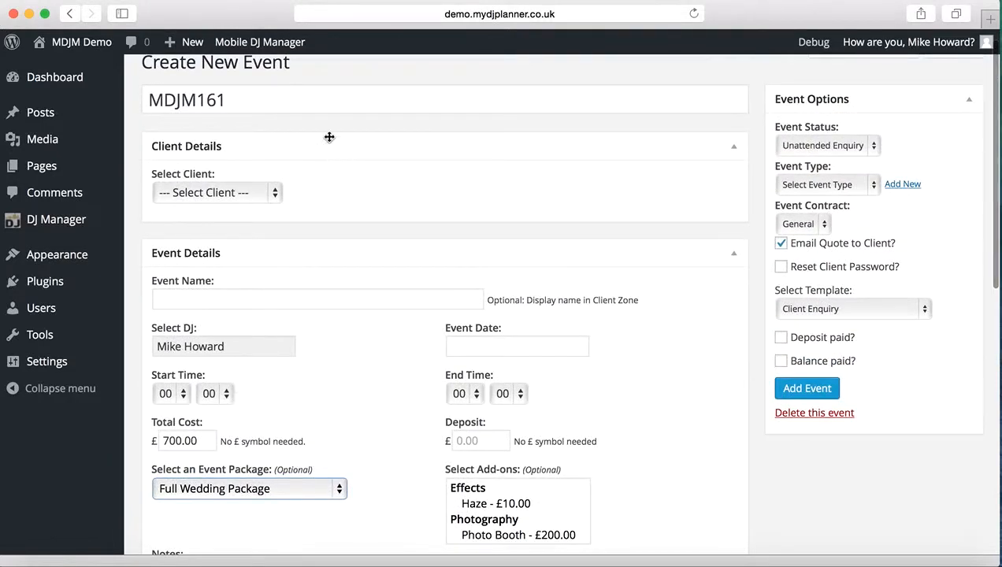
Open the General contact form for editing and look through its existing fields.
mouse_move(271, 49)
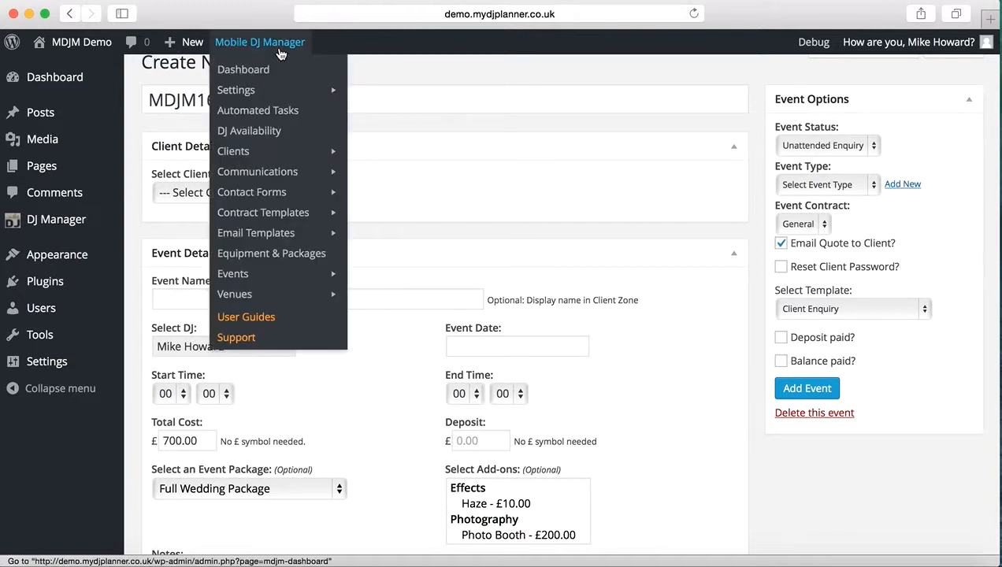
click(263, 194)
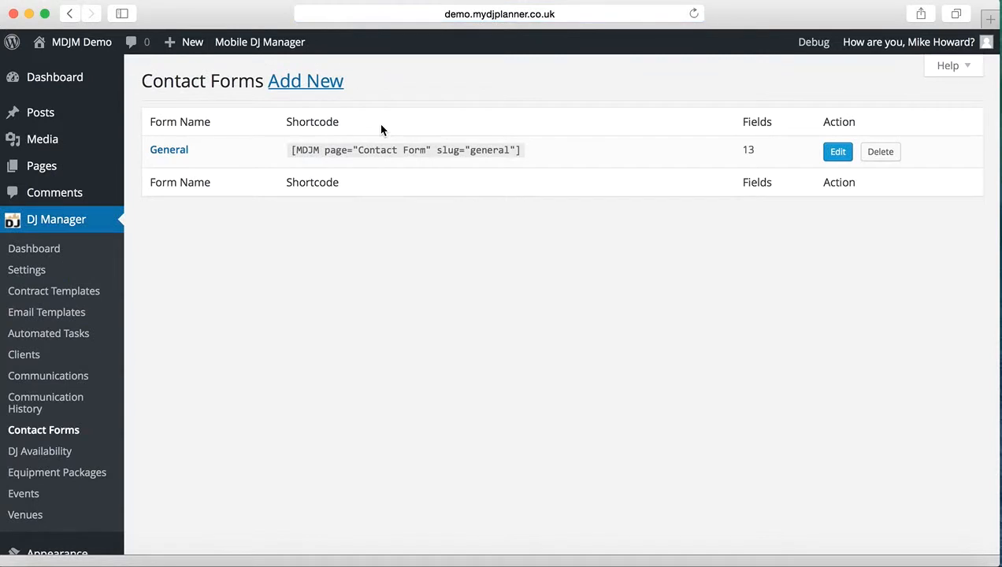
click(169, 161)
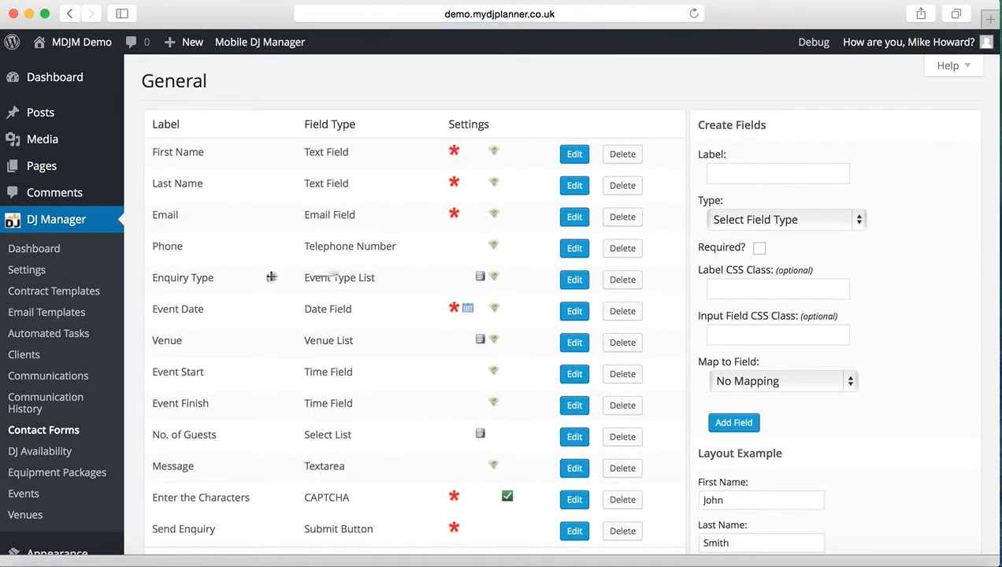
scroll(270, 277, down, 2)
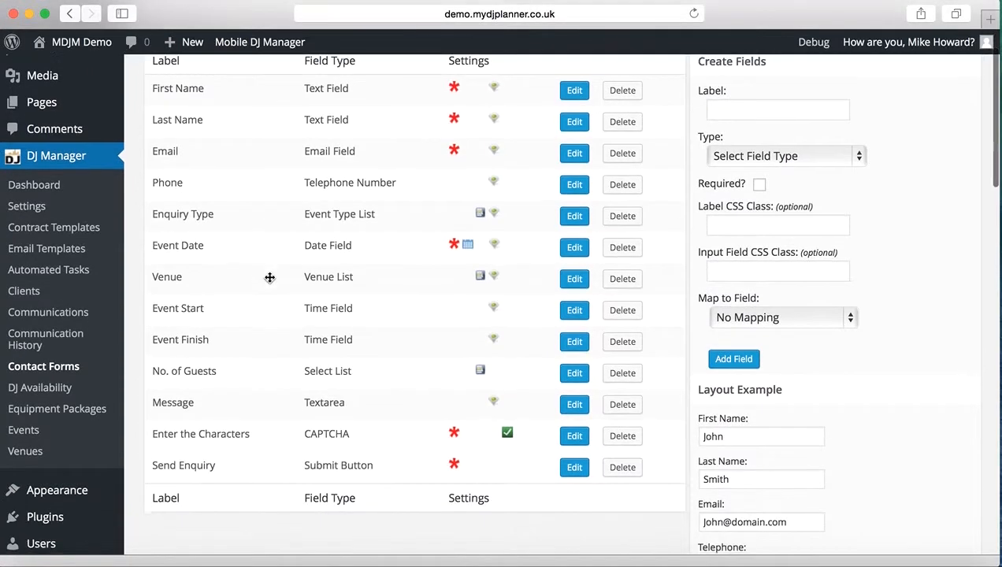
scroll(269, 277, up, 2)
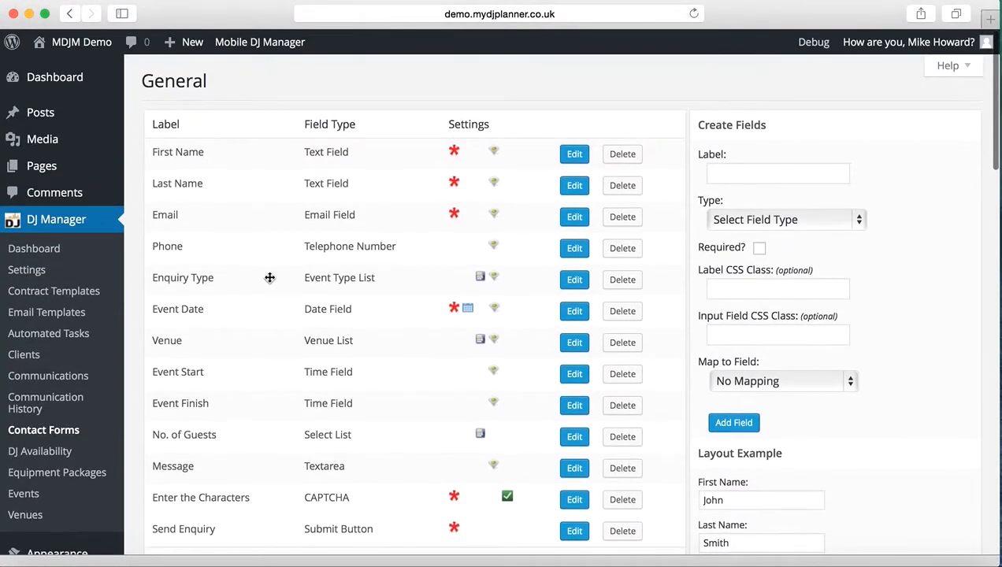
scroll(270, 277, down, 2)
scroll(269, 277, down, 1)
scroll(269, 277, up, 3)
Label the new contact form field "Event Packages" and set its type to Event Package List.
click(740, 174)
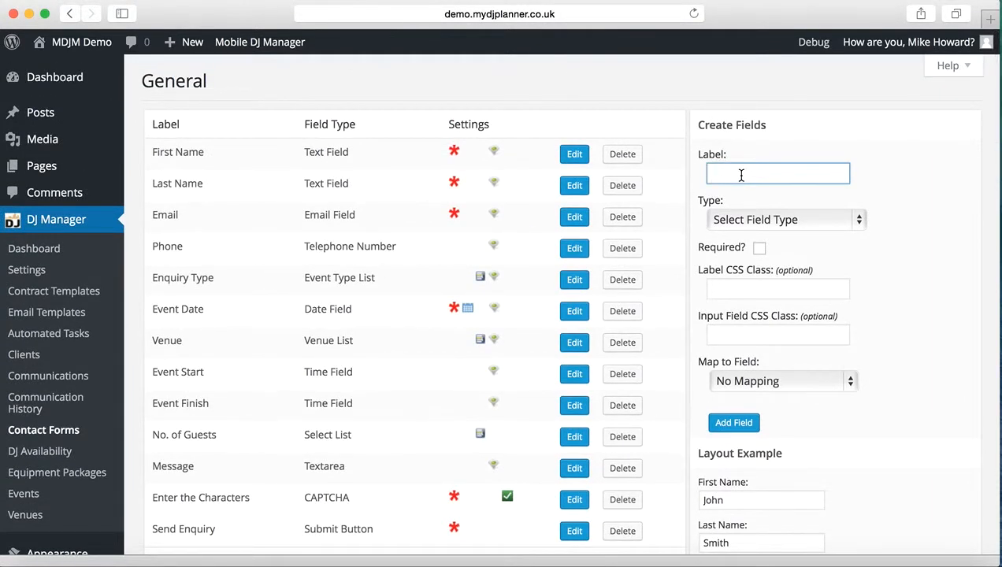
text(Event Packages)
click(848, 219)
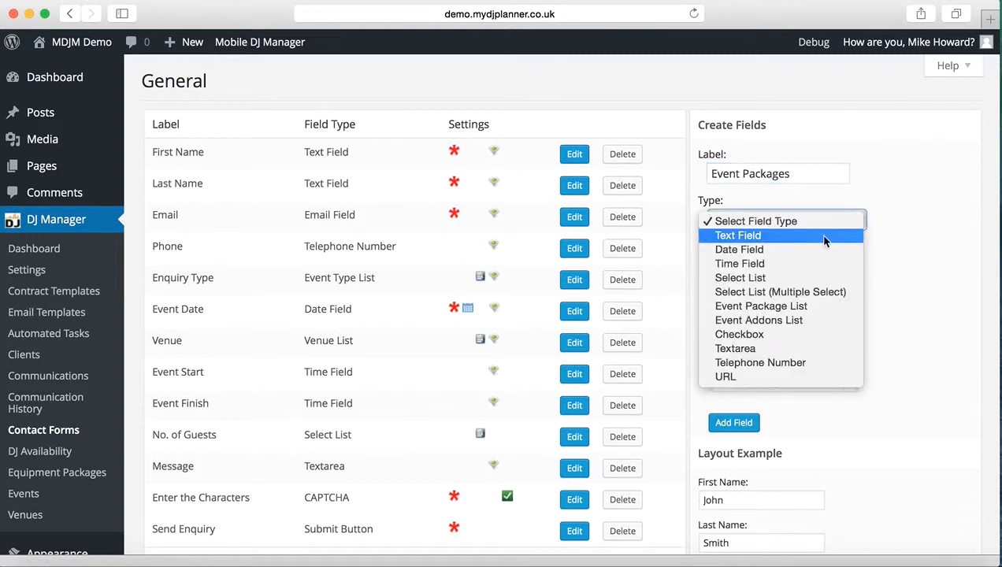
click(813, 306)
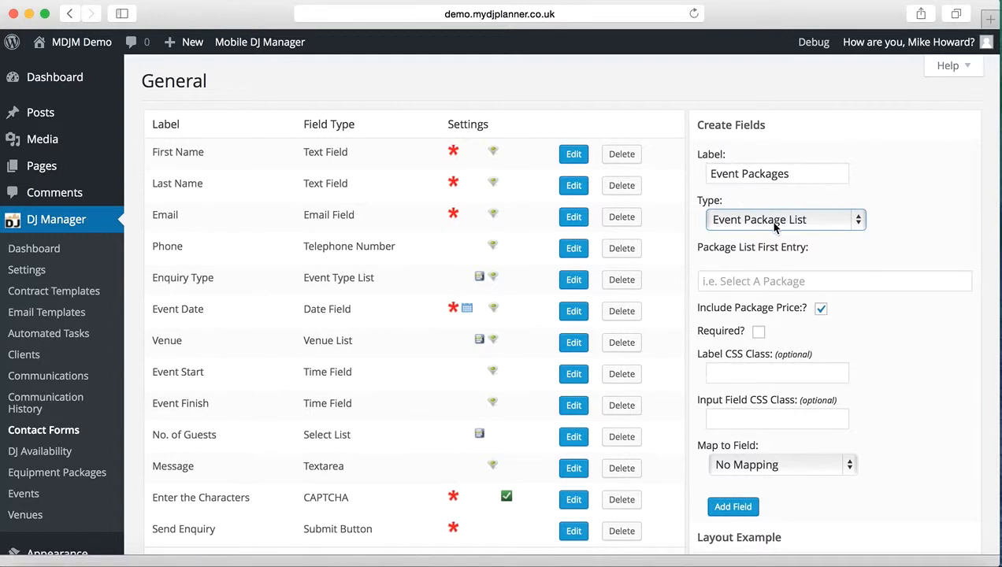
Set the package list's first entry to "Select A Package", leaving the package price included.
click(736, 280)
text(Sele)
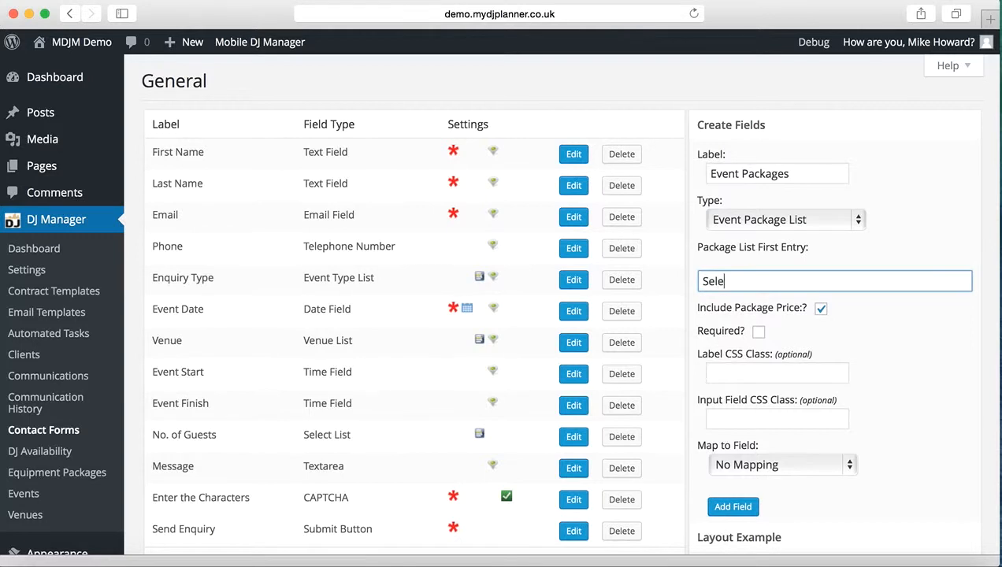
text(ct A Ap)
text(ckag)
key(BackSpace)
key(BackSpace)
key(BackSpace)
key(BackSpace)
text(Pac)
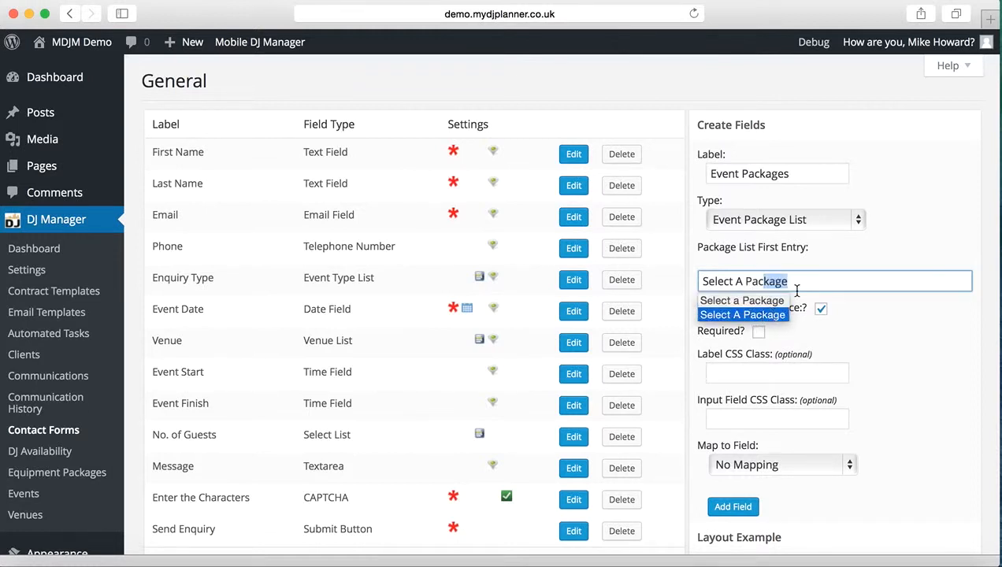
key(Tab)
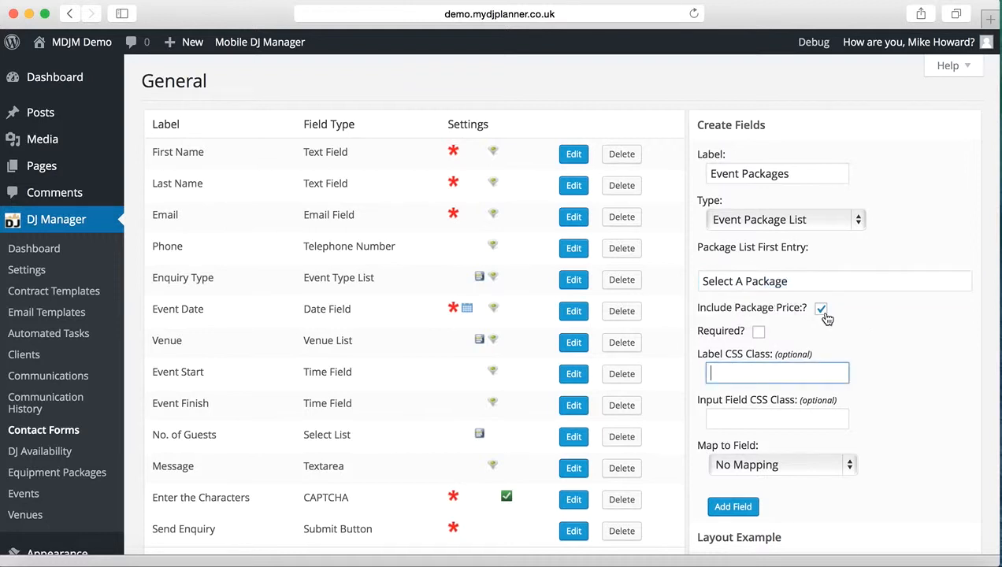
click(864, 318)
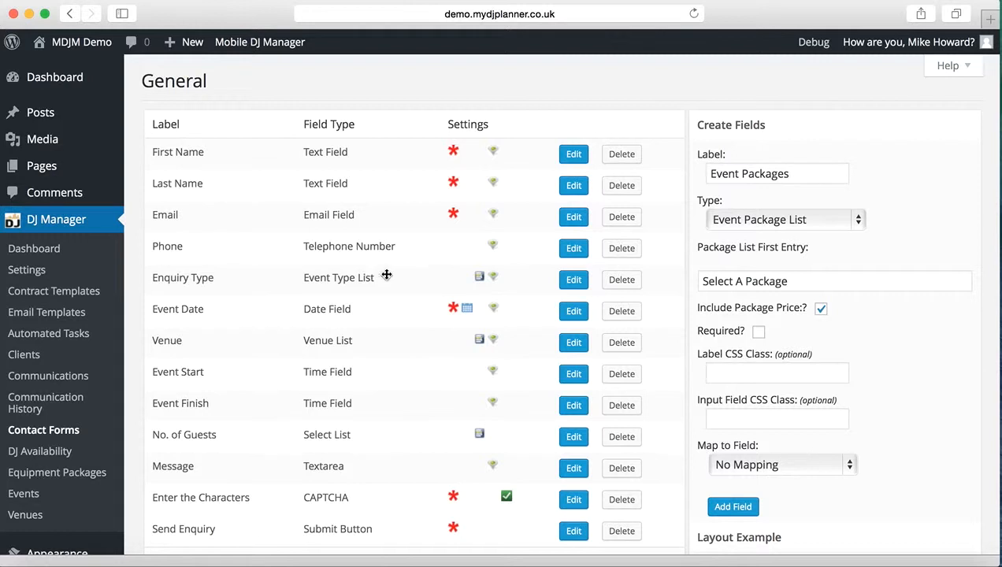
Map the Event Packages field to Event Package and add it to the contact form.
scroll(880, 324, down, 2)
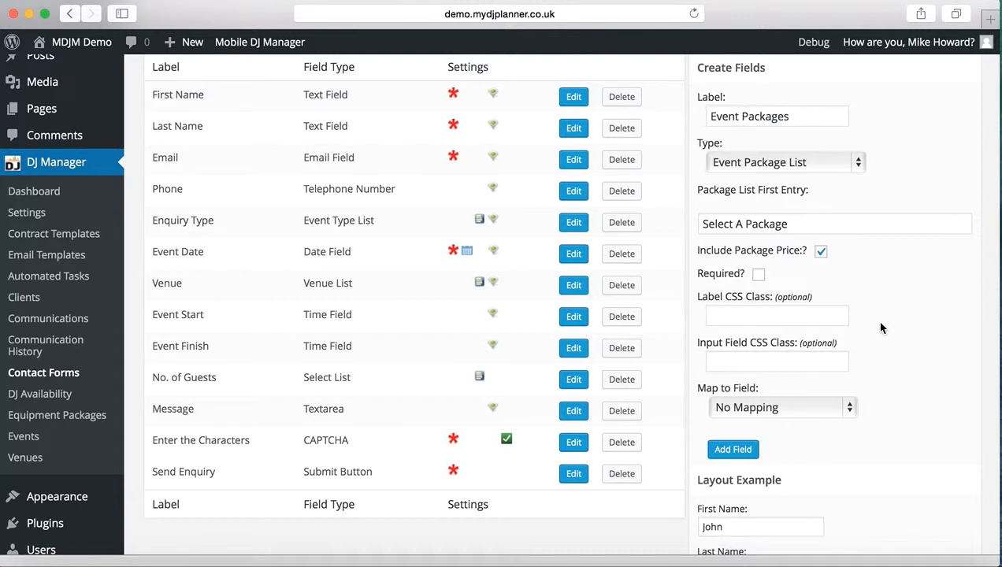
scroll(880, 324, down, 1)
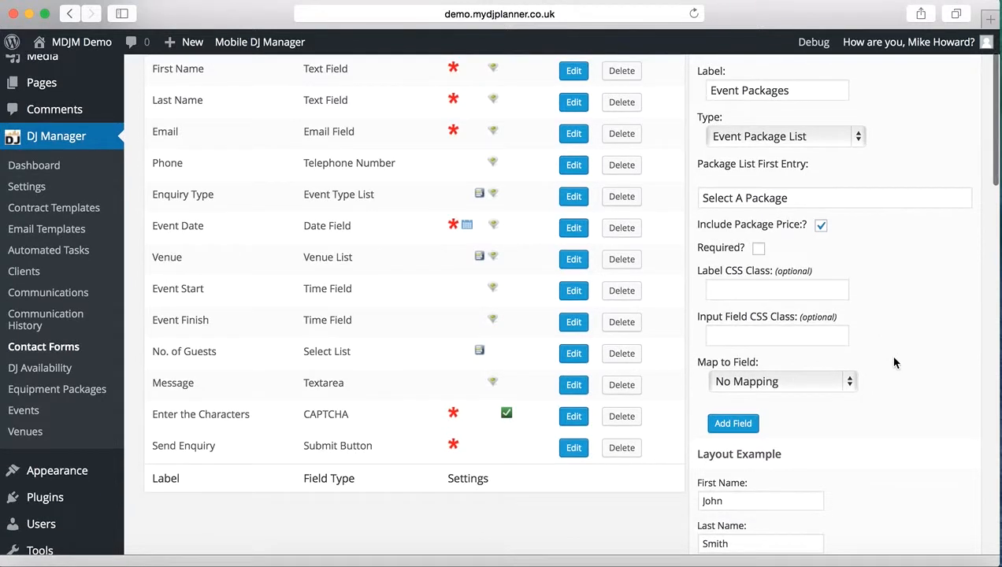
click(843, 386)
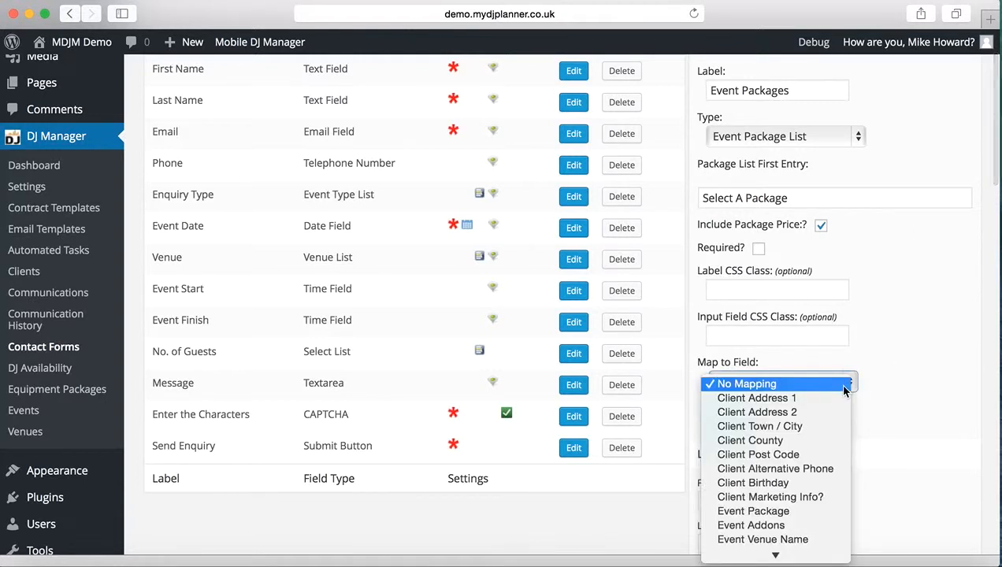
click(795, 513)
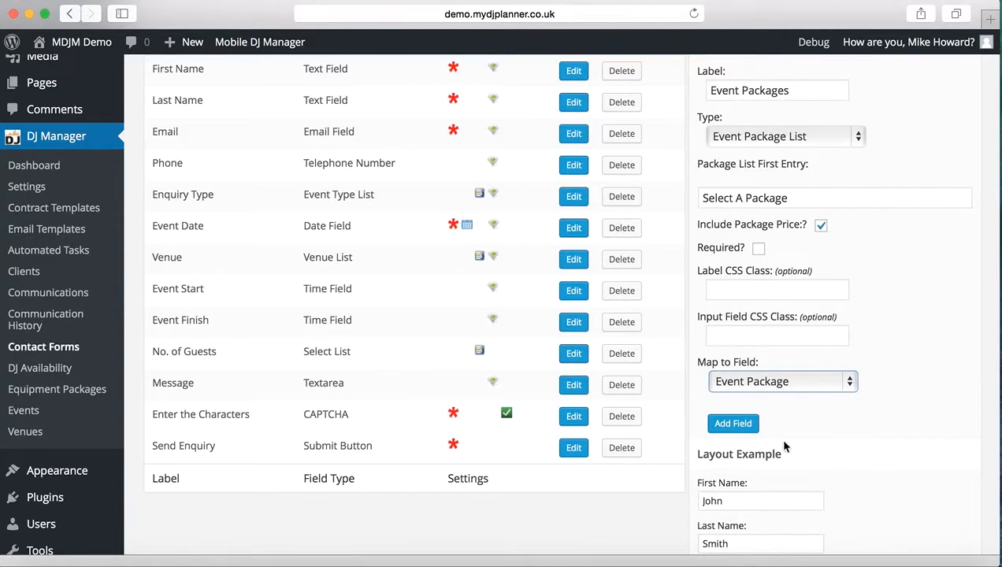
click(740, 429)
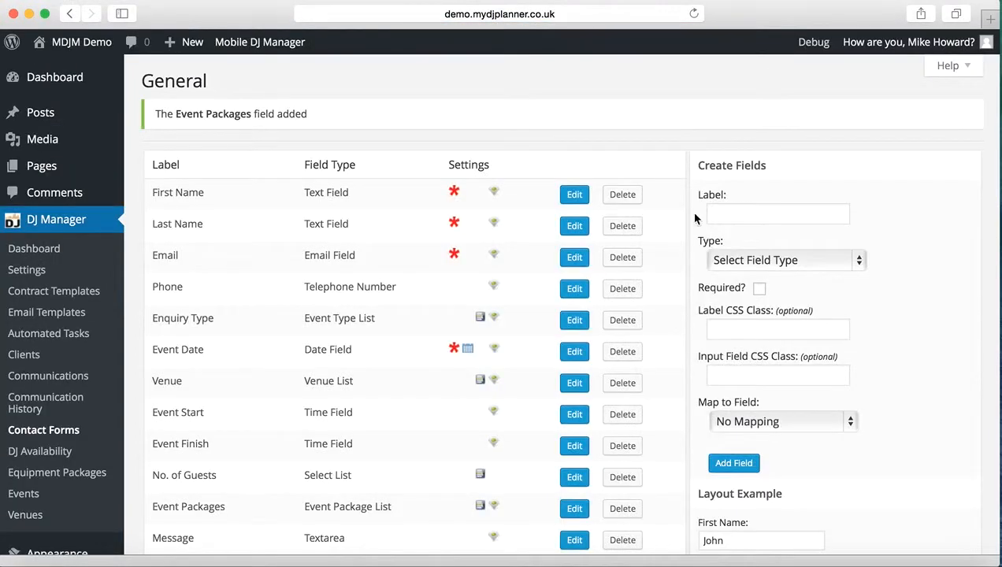
Label another new contact form field "Event Addons" and set its type to Event Addons List.
click(750, 215)
text(Event)
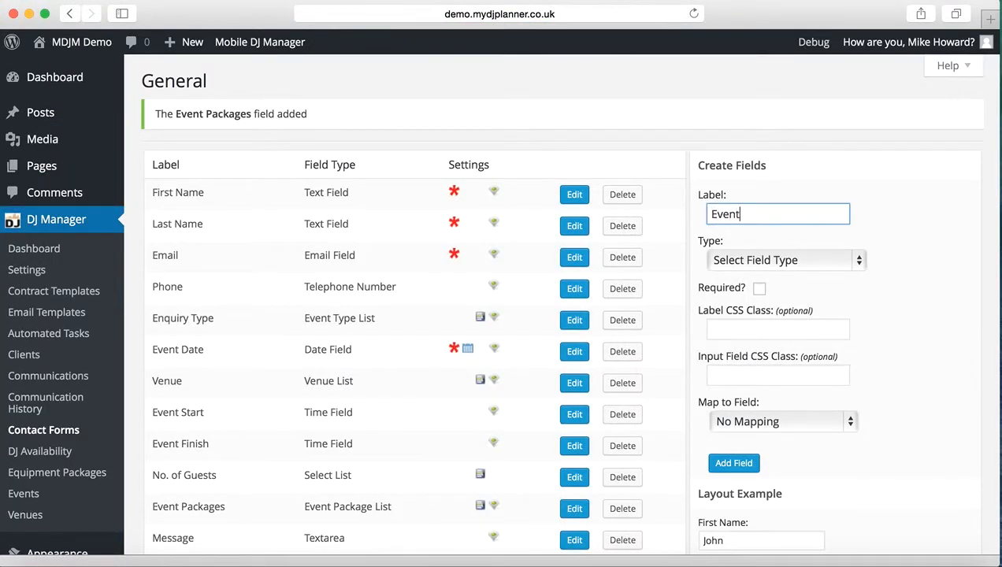
text( Addons)
click(778, 258)
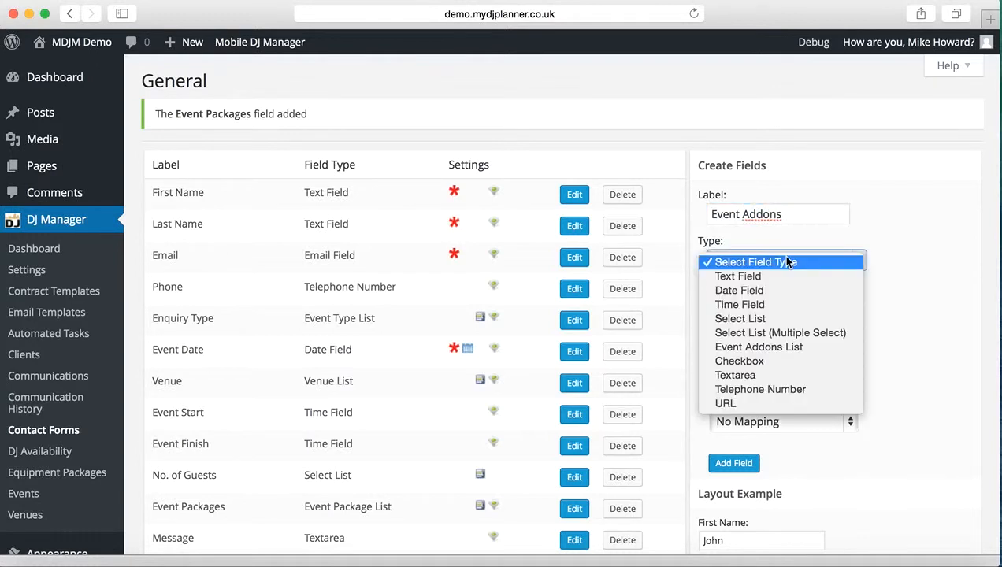
click(784, 347)
click(858, 260)
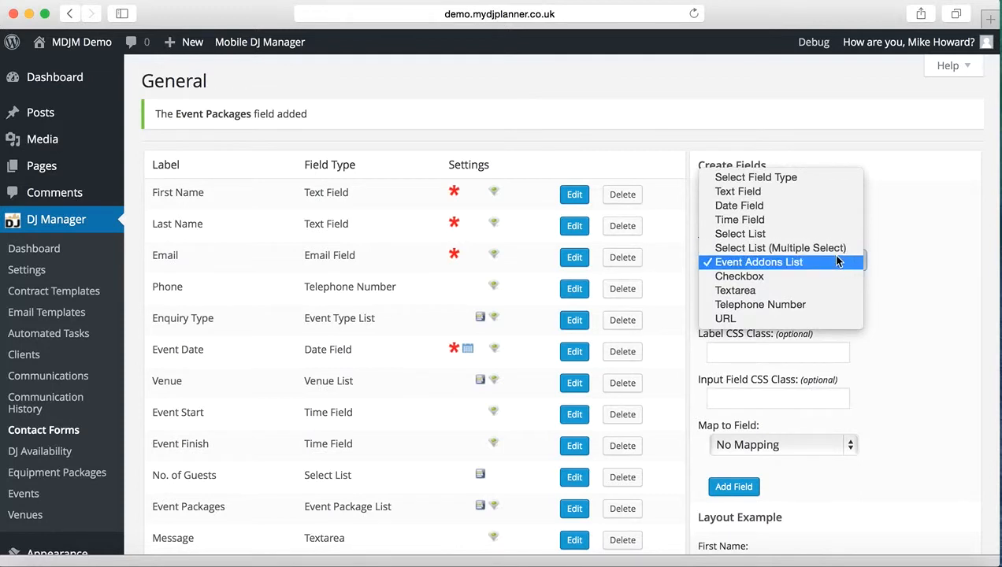
click(830, 248)
click(833, 263)
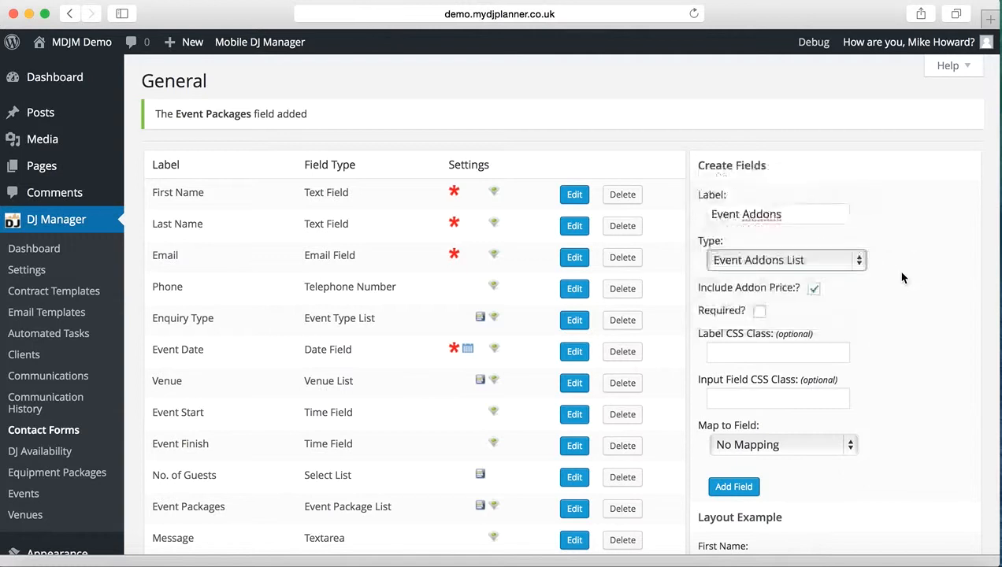
Map the Event Addons field to Event Addons and add it to the contact form.
scroll(913, 360, down, 2)
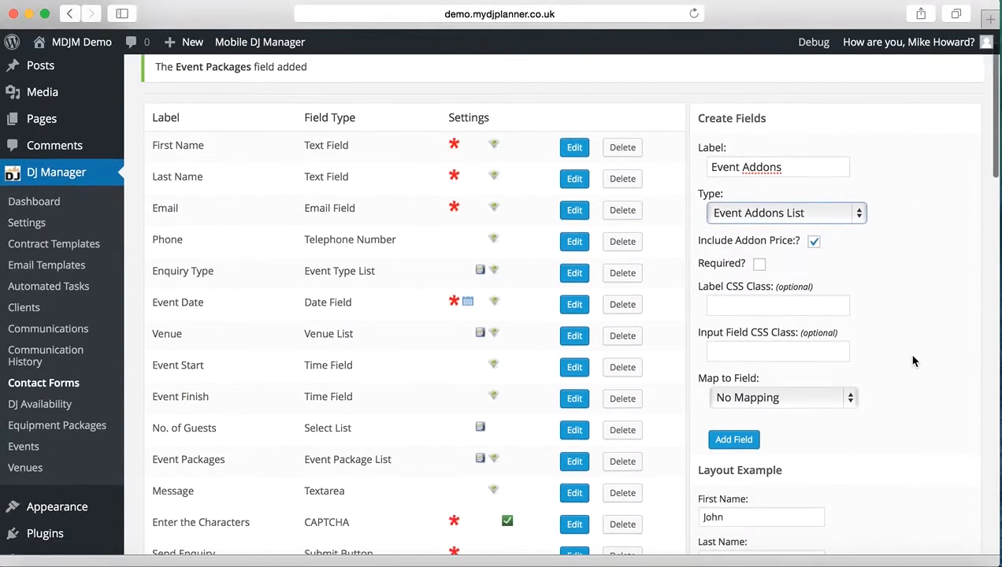
click(804, 391)
click(779, 526)
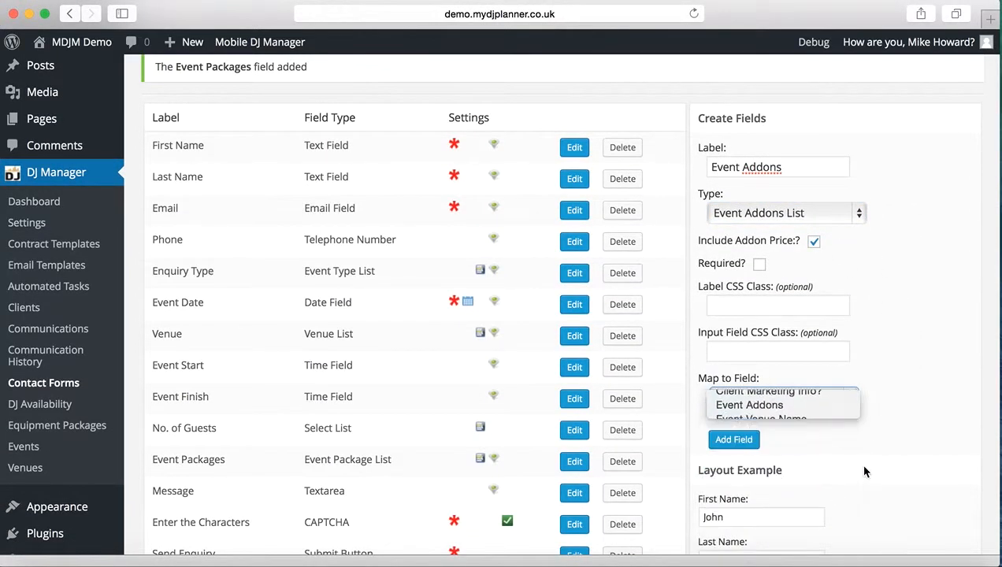
click(728, 438)
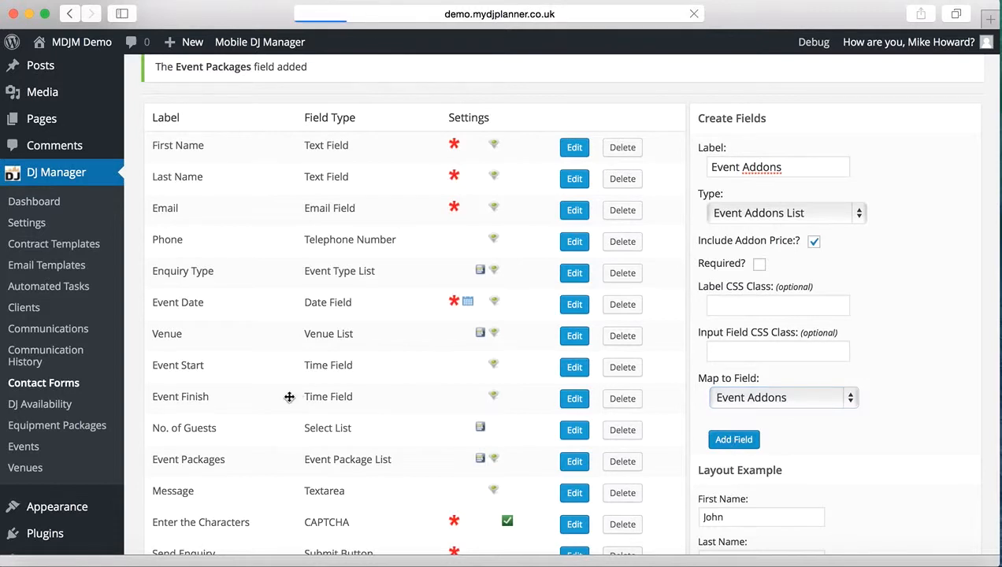
Reorder the form fields so that Event Packages and Event Addons sit between Event Date and Venue.
scroll(242, 409, down, 5)
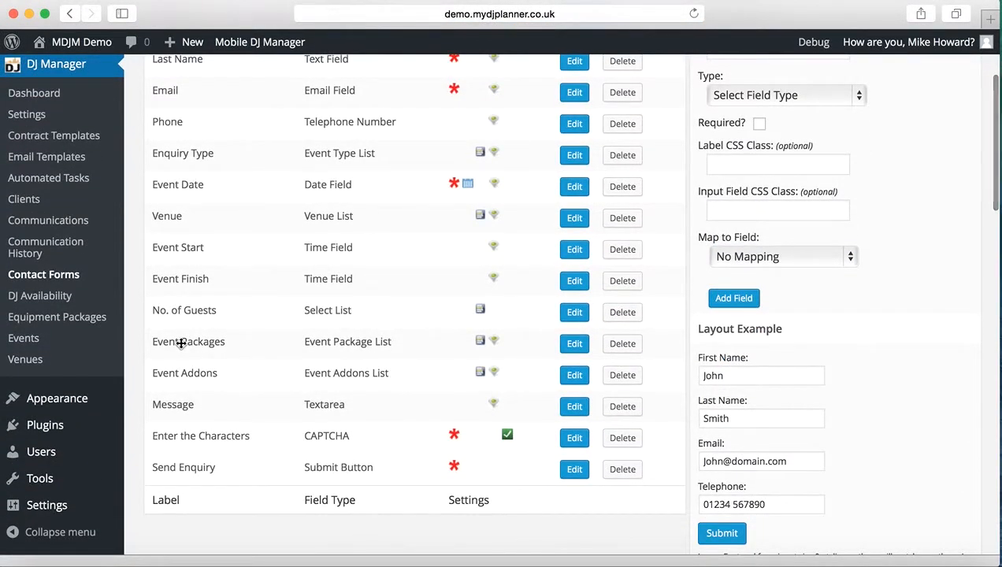
drag(172, 342, 178, 215)
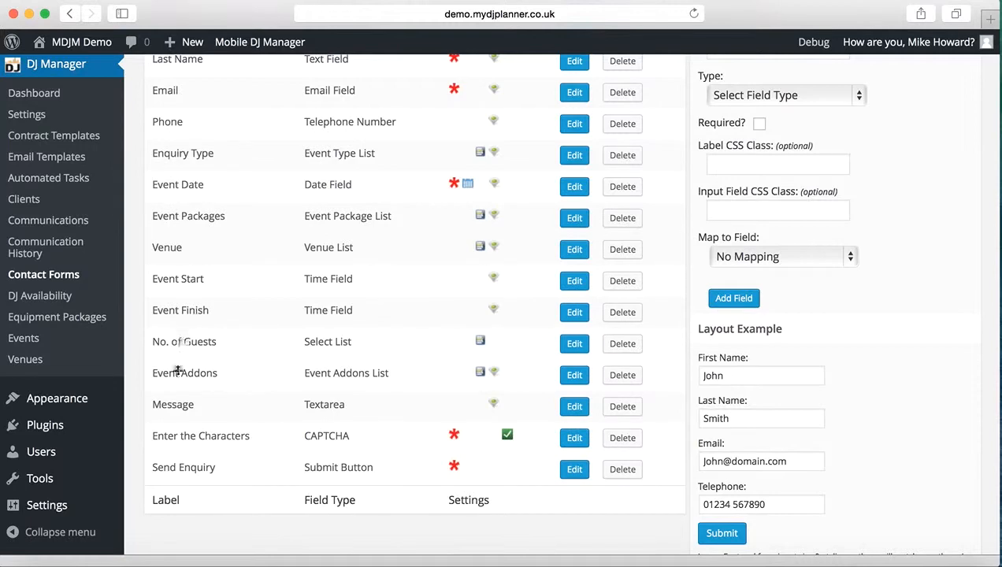
drag(177, 368, 184, 247)
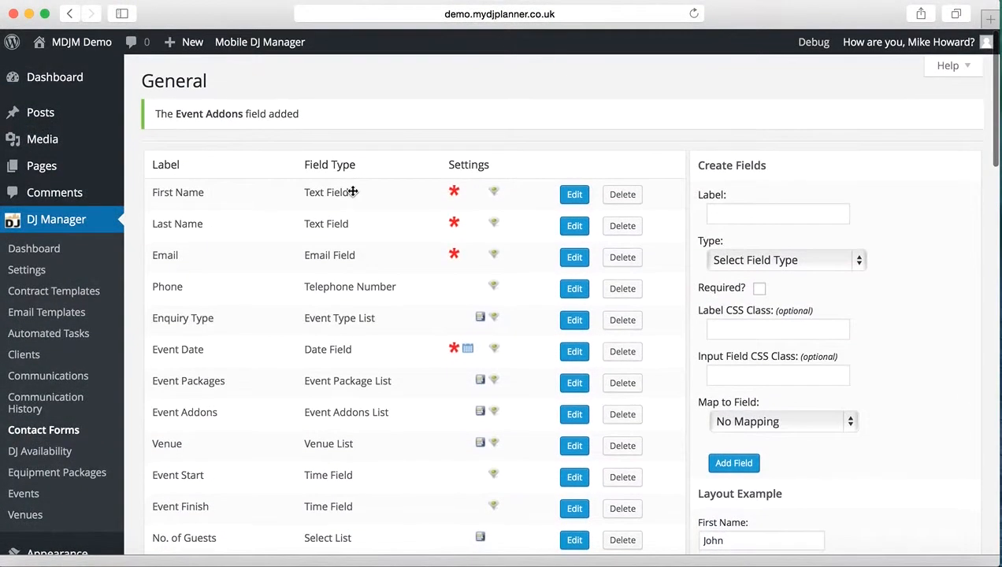
Log out of the admin account and open the public site's Contact page.
mouse_move(905, 46)
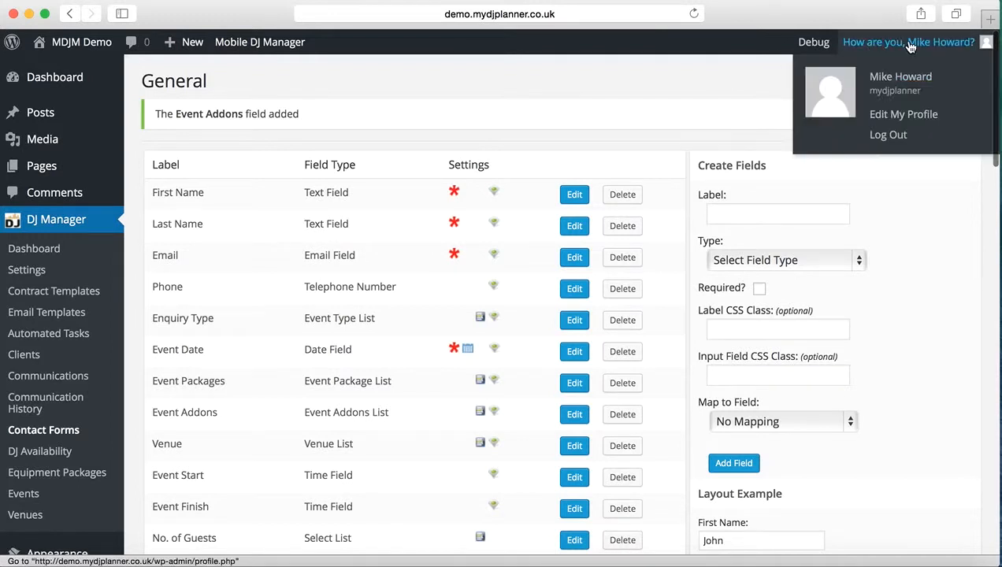
click(890, 135)
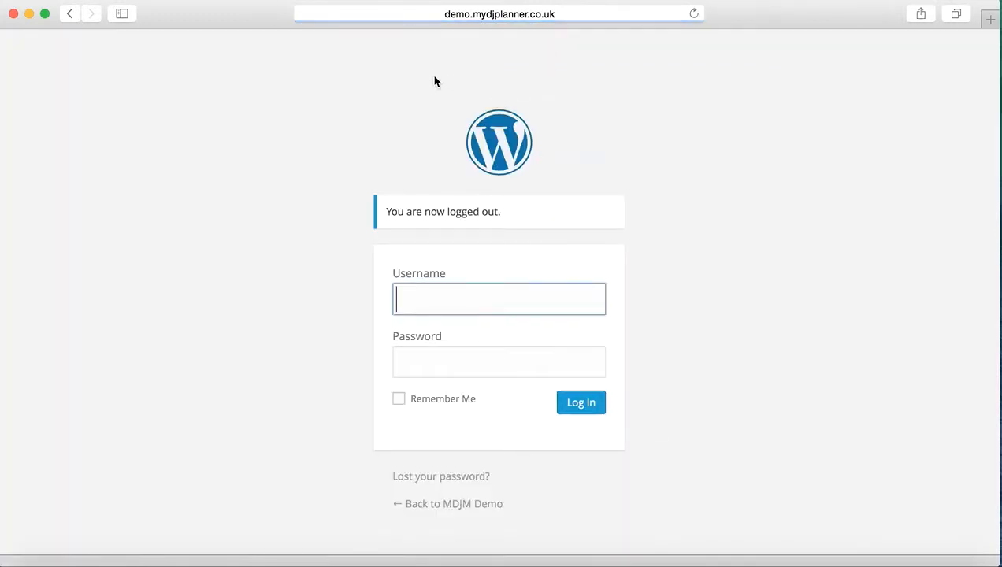
click(260, 268)
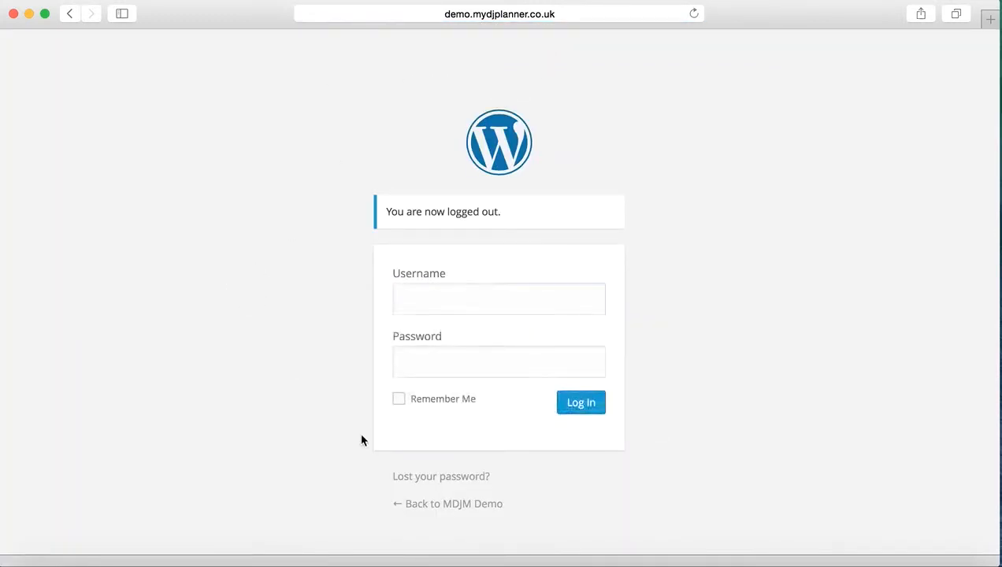
click(432, 508)
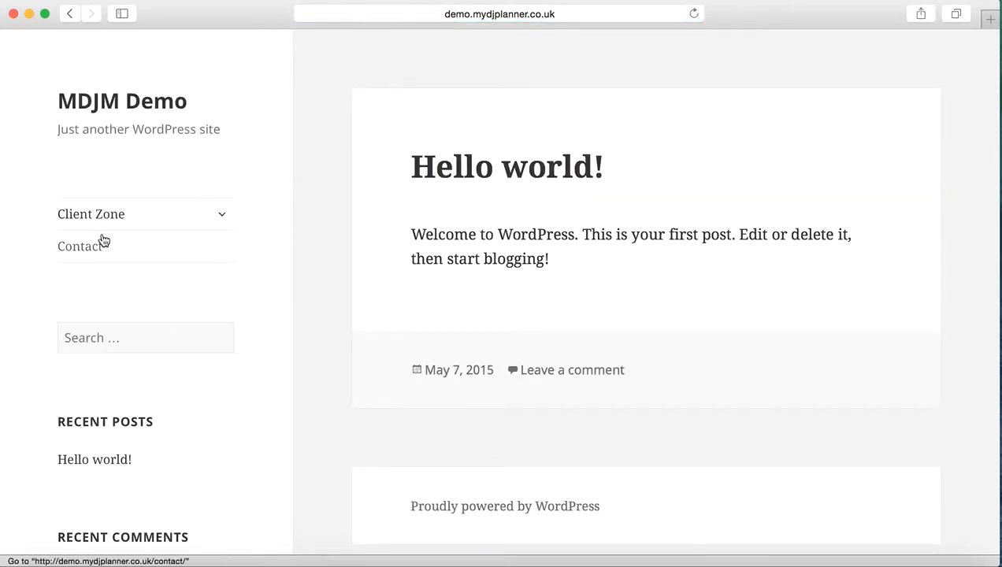
click(86, 249)
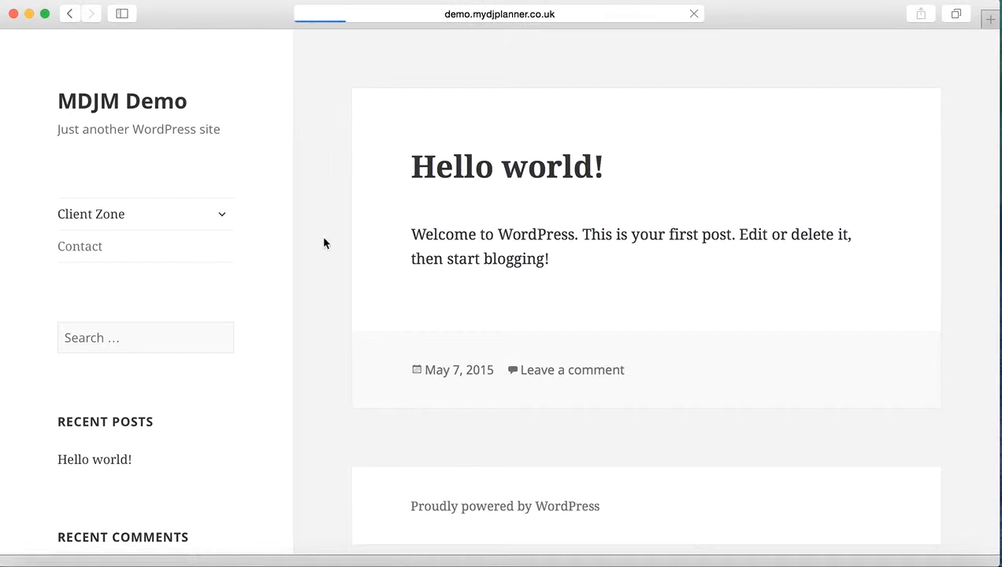
Fill in the enquirer's first name, last name, email address and phone number on the contact form.
click(461, 265)
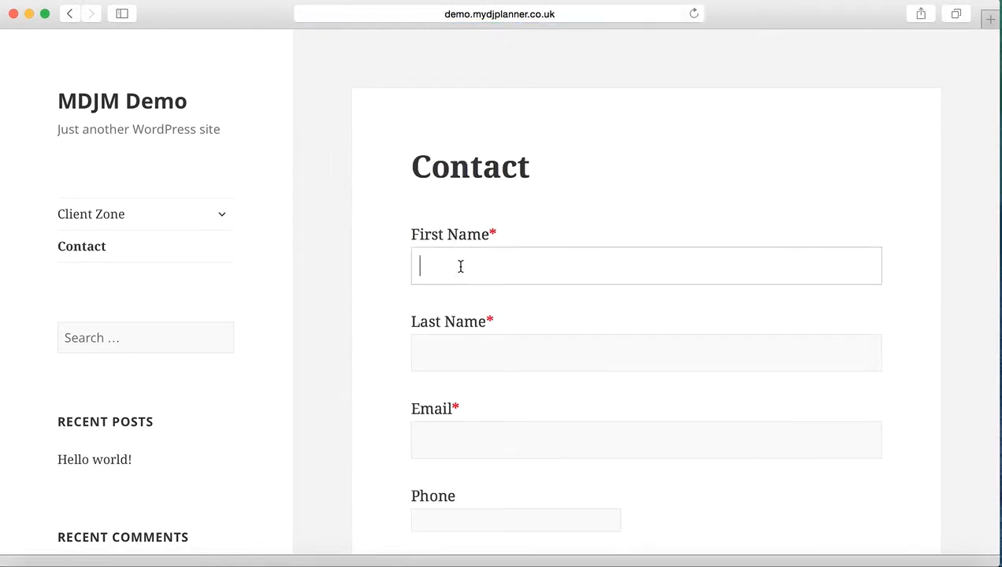
text(John)
key(Tab)
text(Smith)
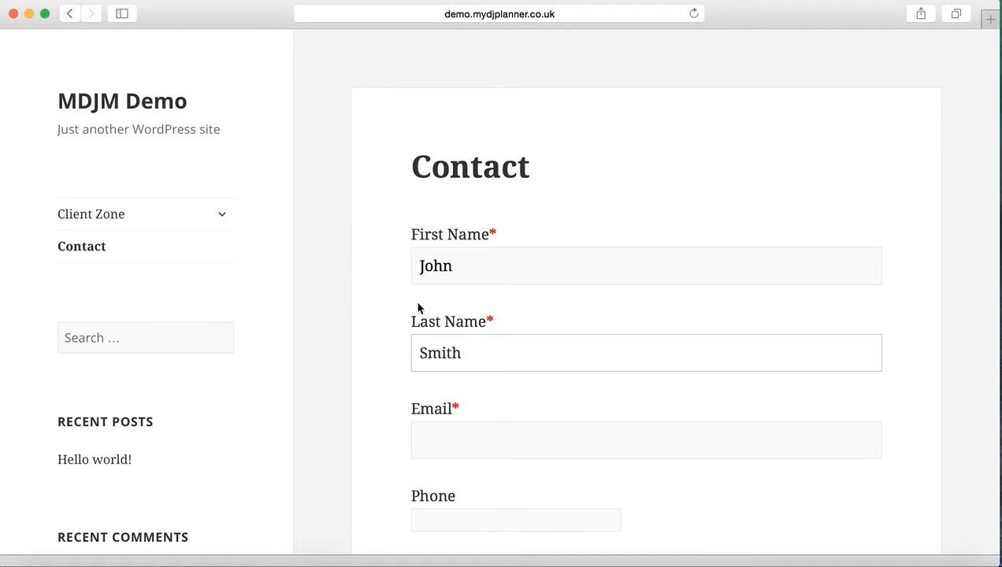
scroll(389, 331, down, 2)
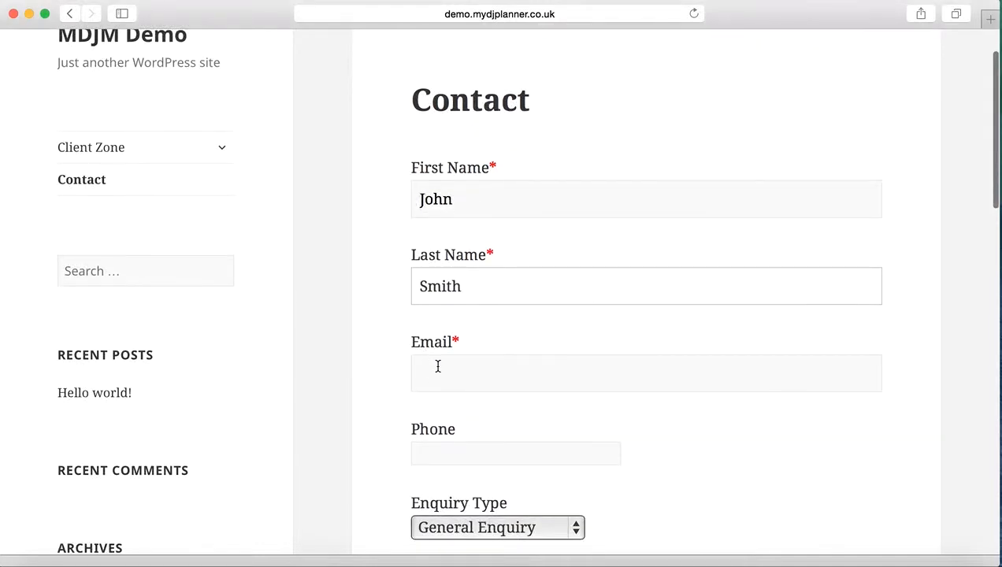
click(436, 364)
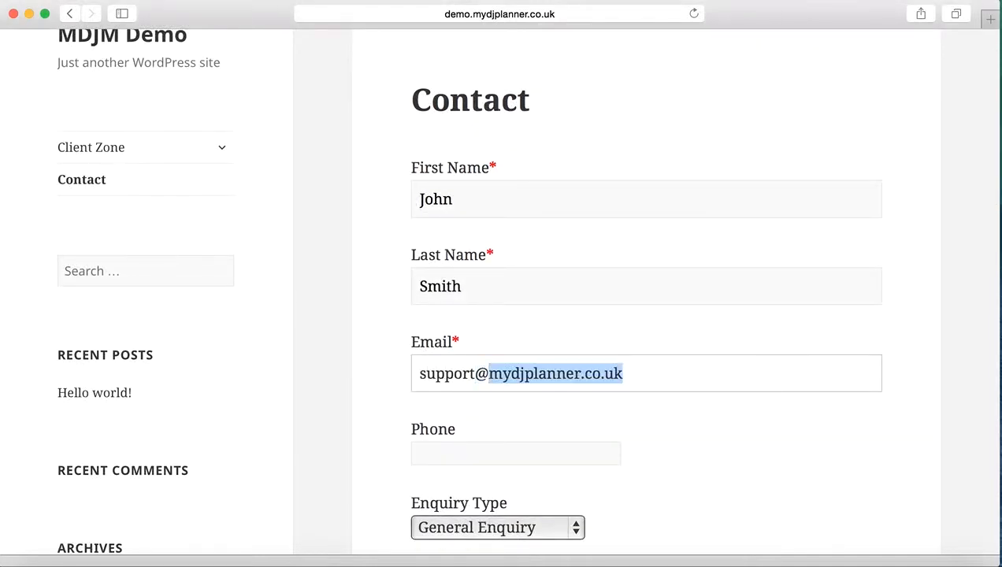
key(Tab)
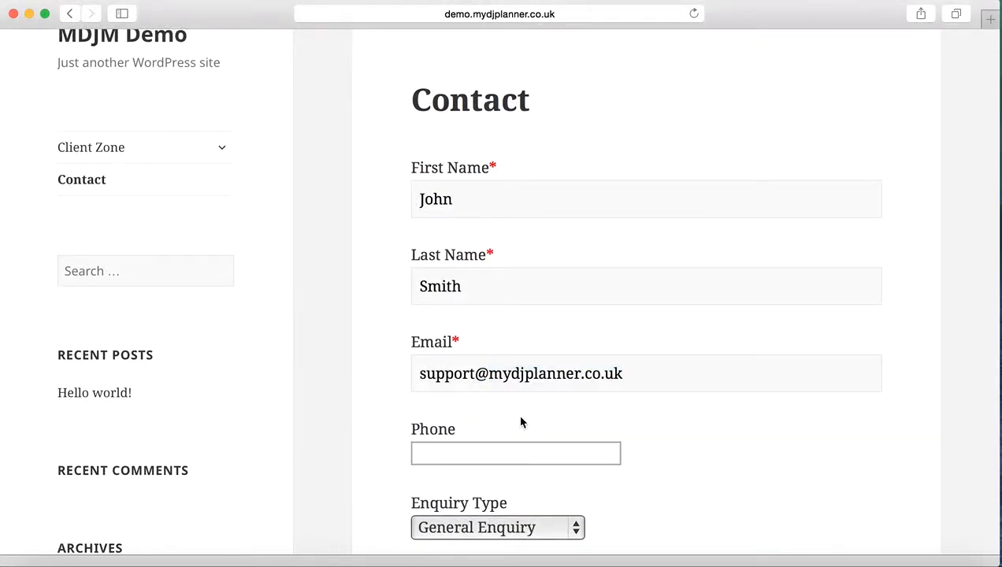
text(0123456789)
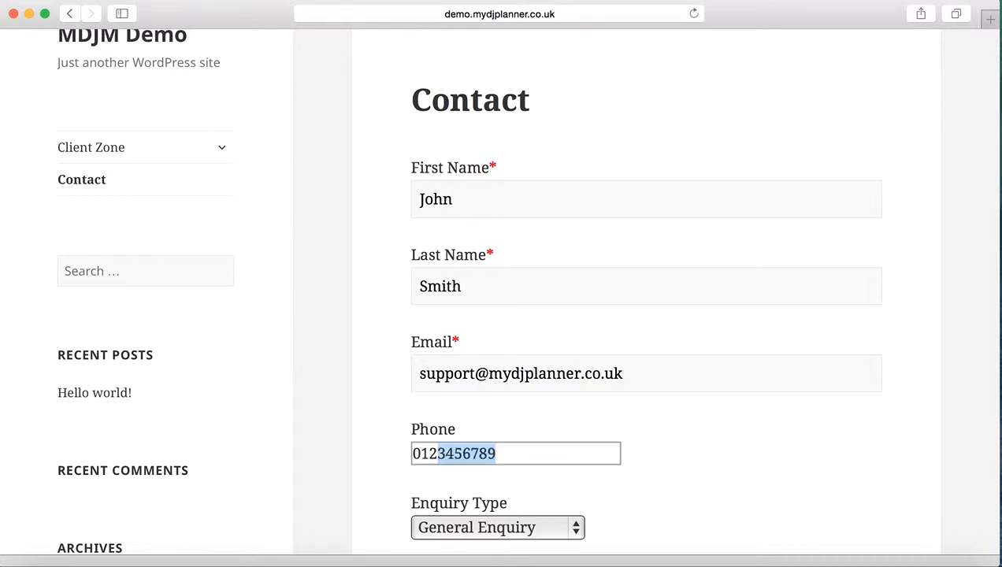
key(Tab)
Set the enquiry type to 30th Birthday Party and the event date to 29/08/2015.
scroll(764, 463, down, 5)
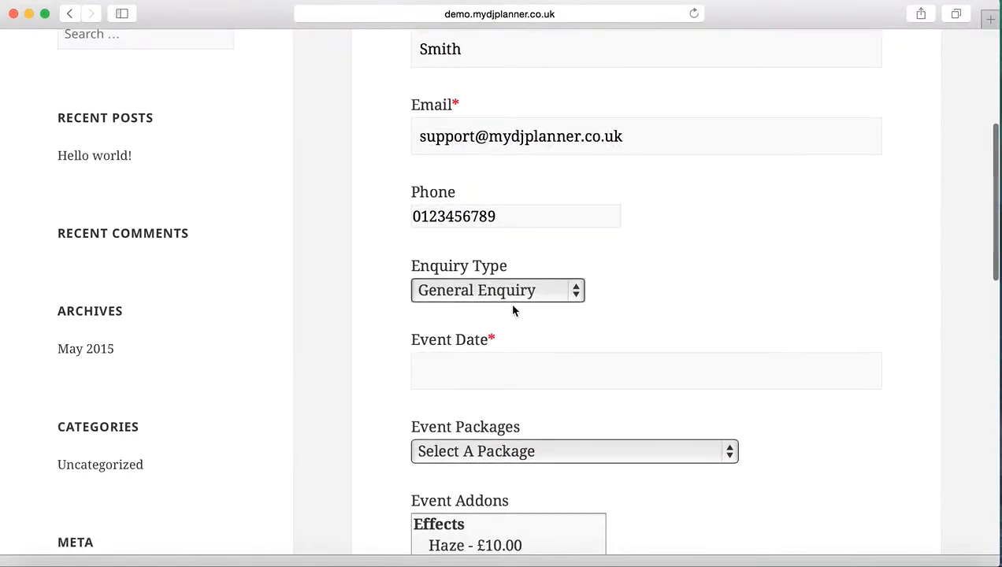
click(512, 291)
click(526, 350)
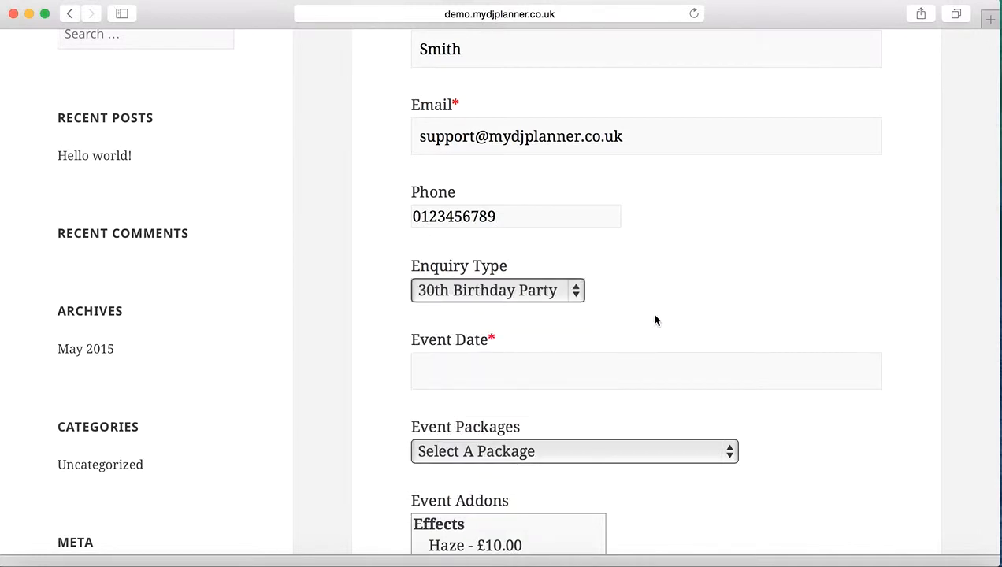
scroll(653, 320, down, 2)
click(653, 312)
click(618, 249)
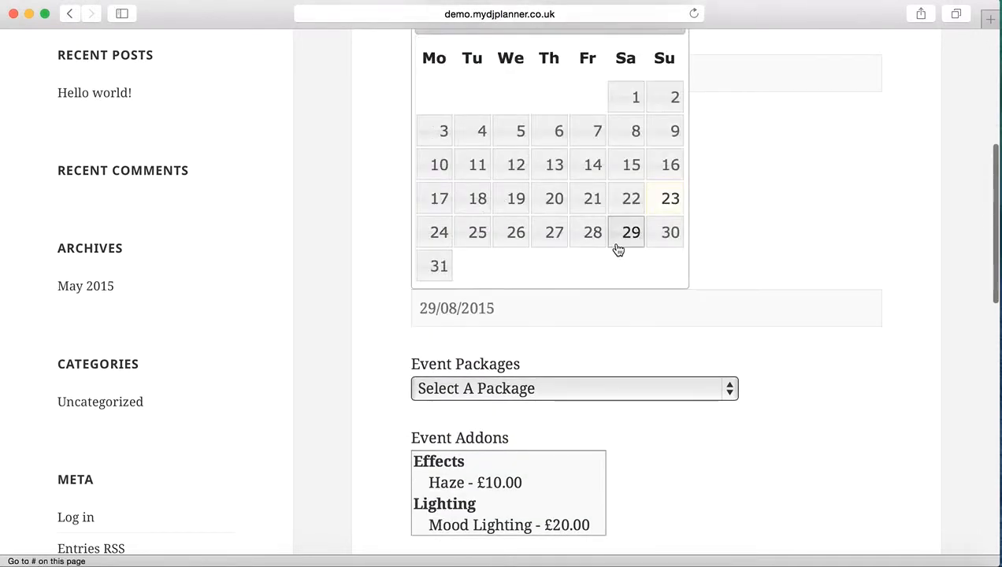
Choose Full Wedding Package as the event package and select the Haze add-on.
scroll(792, 395, down, 4)
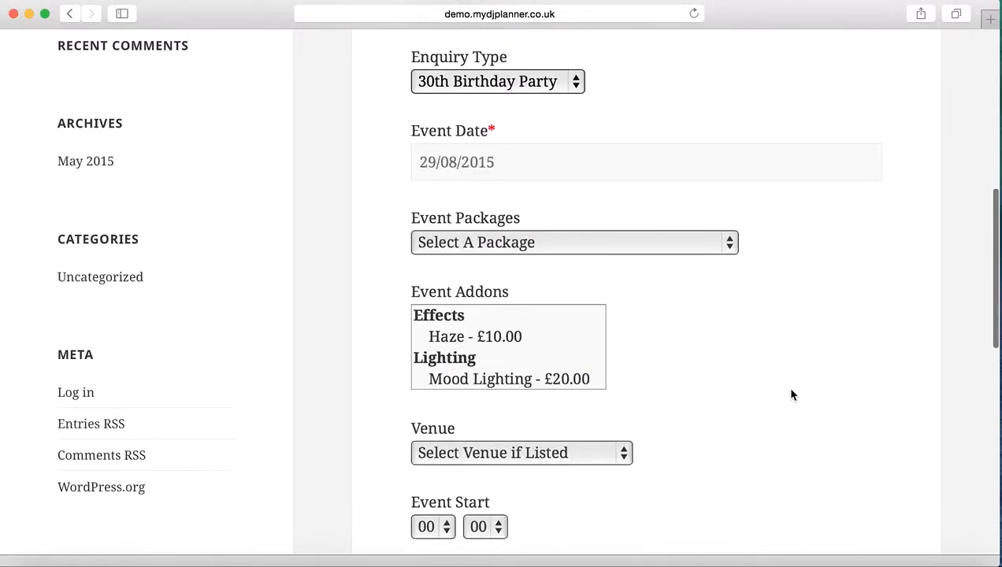
scroll(791, 395, down, 3)
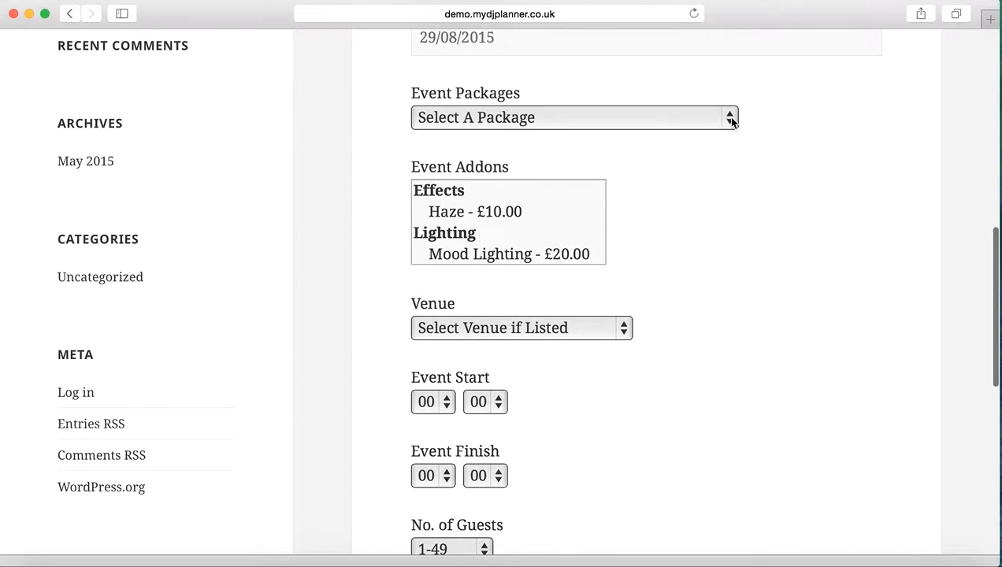
click(732, 120)
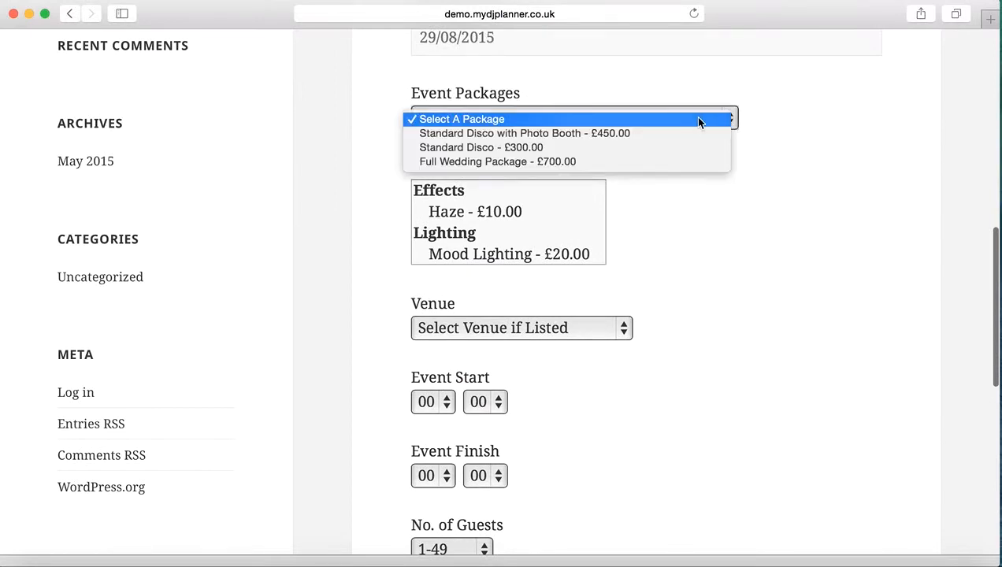
click(482, 162)
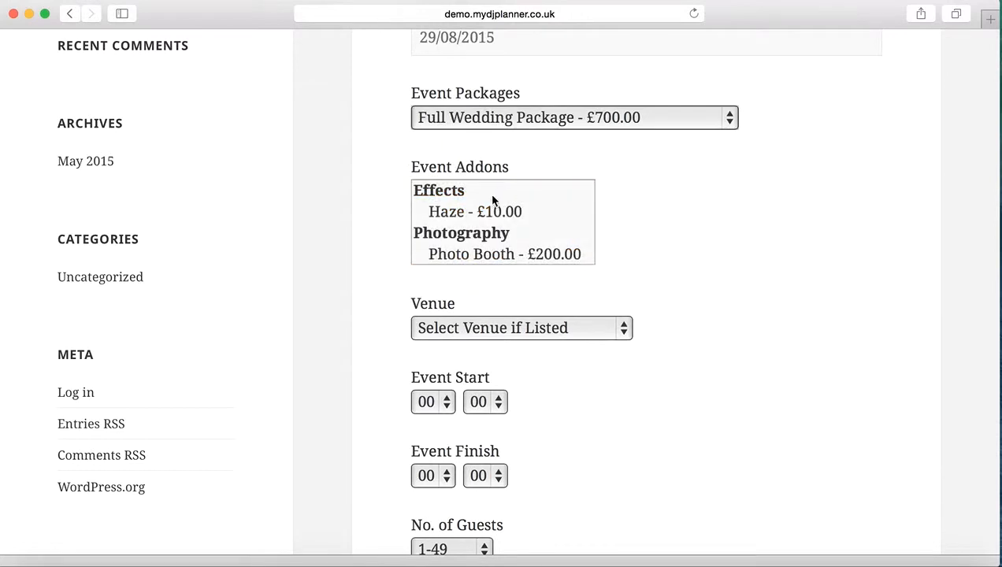
scroll(538, 199, down, 2)
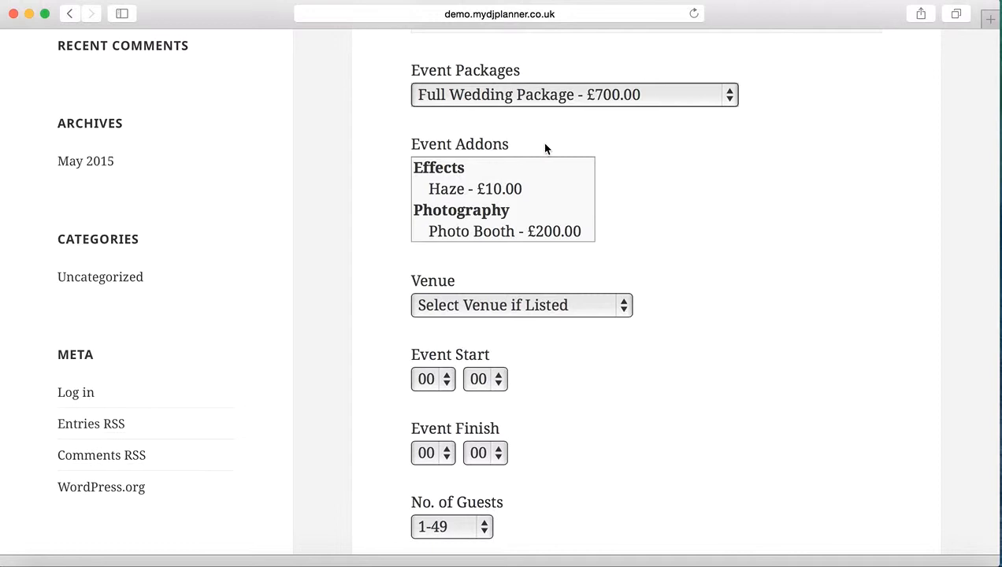
click(486, 189)
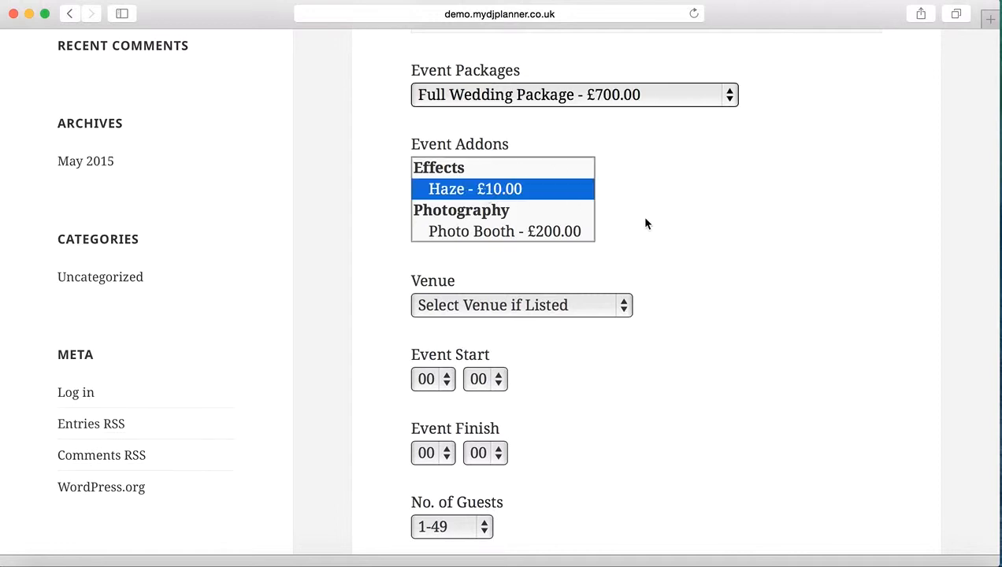
Choose The Swan Hotel (Guildford) as the venue and set the event start hour to 19.
click(618, 305)
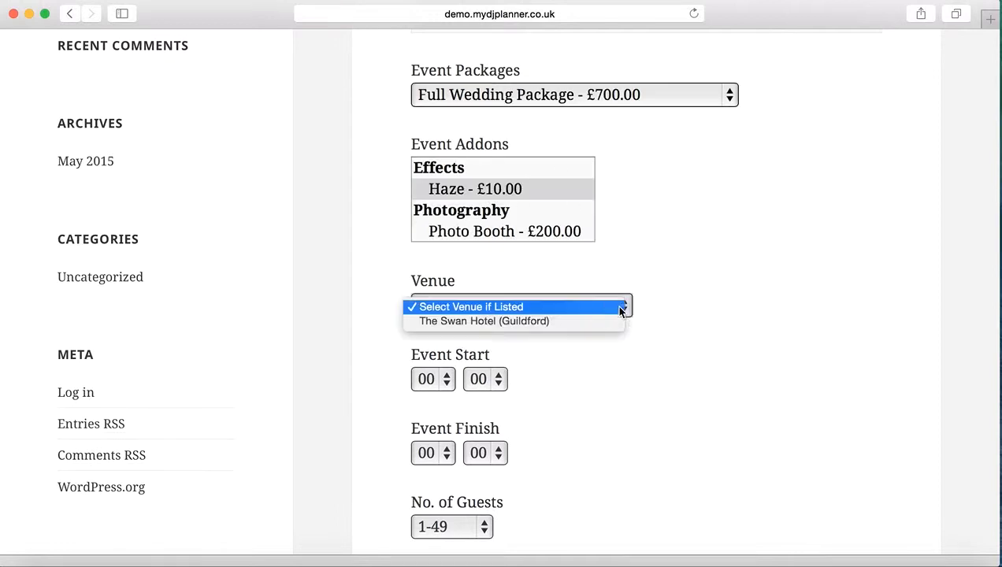
click(560, 322)
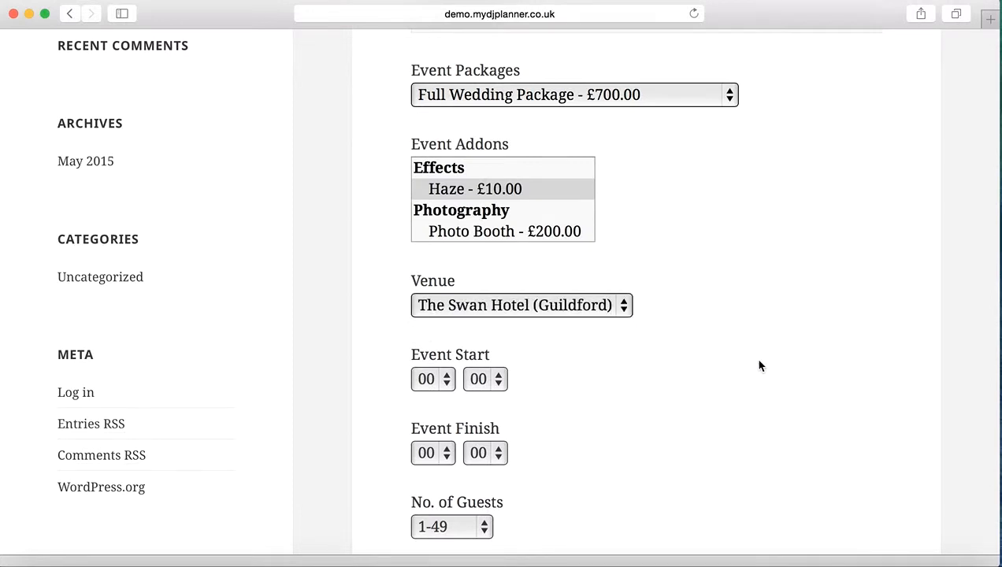
scroll(758, 365, down, 1)
scroll(758, 364, down, 1)
scroll(758, 365, up, 2)
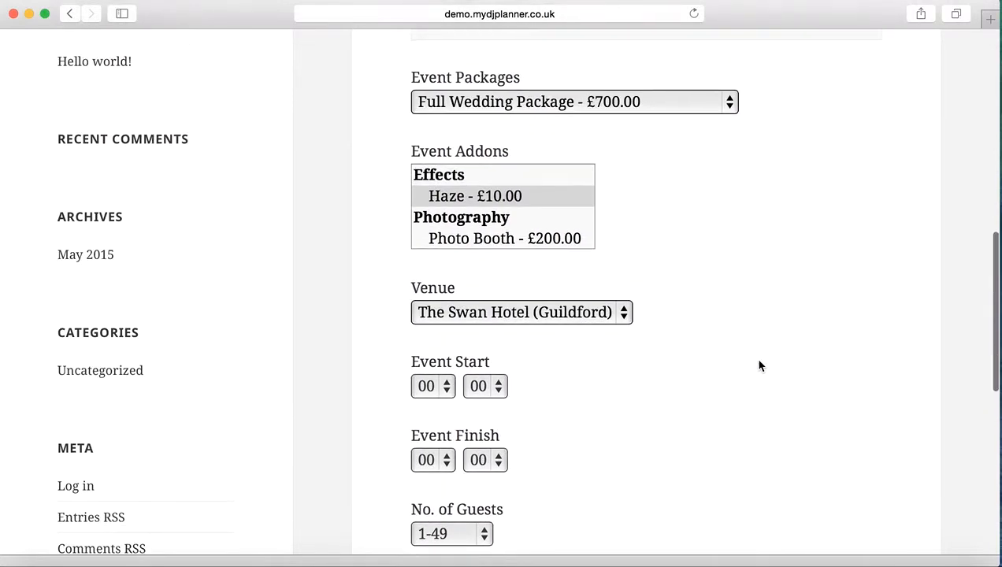
scroll(758, 364, down, 2)
scroll(760, 366, down, 1)
click(428, 276)
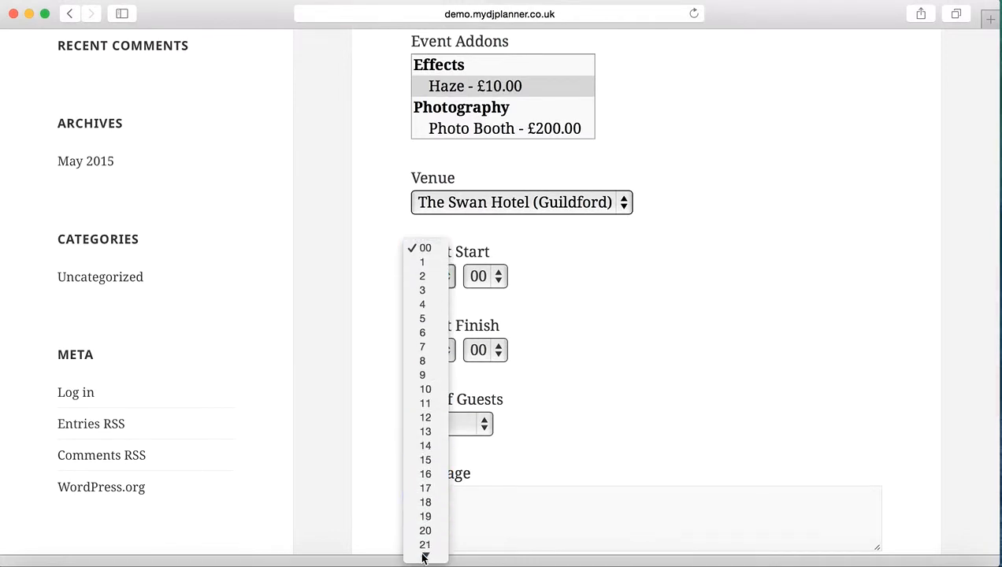
click(431, 496)
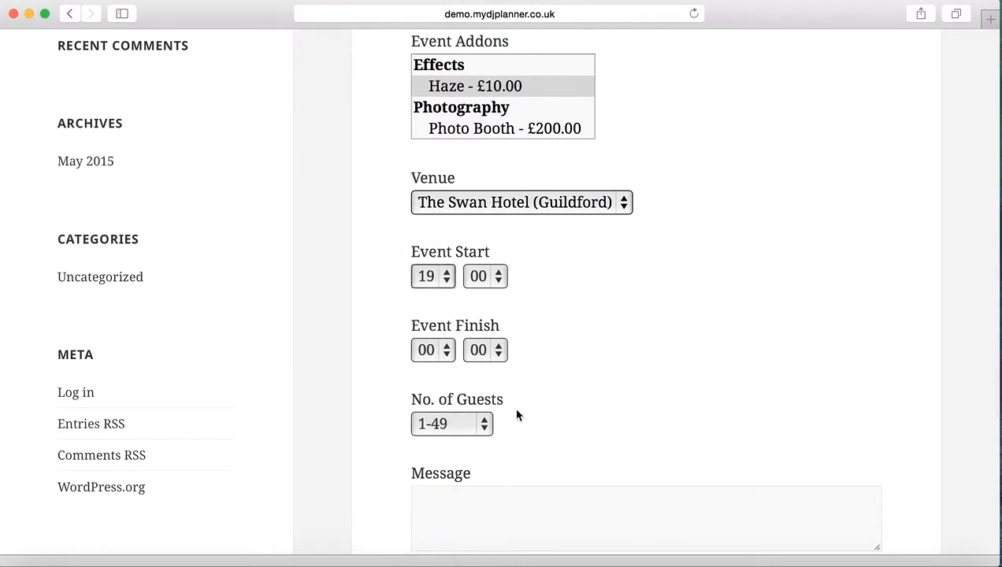
Set the number of guests to 150-199 and enter "Test" as the enquiry message.
click(458, 424)
click(446, 470)
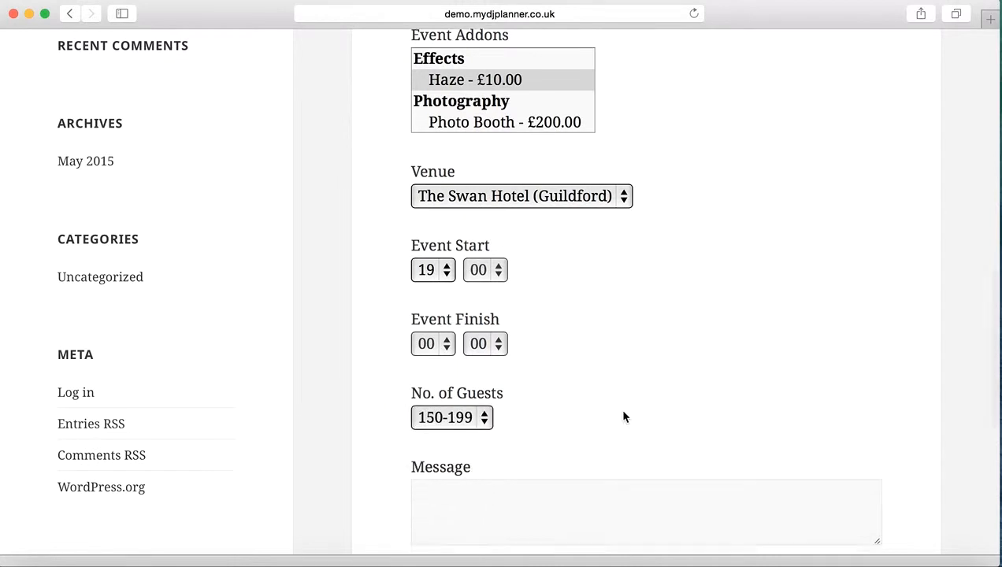
scroll(618, 409, down, 5)
click(547, 329)
text(Test)
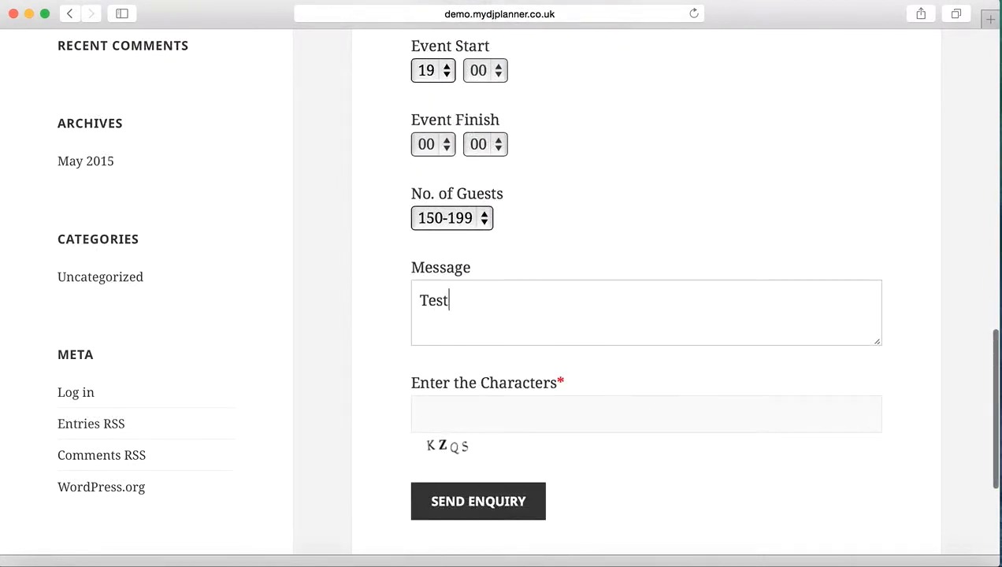
Fill in the captcha verification characters and send the enquiry.
click(473, 408)
text(KZ)
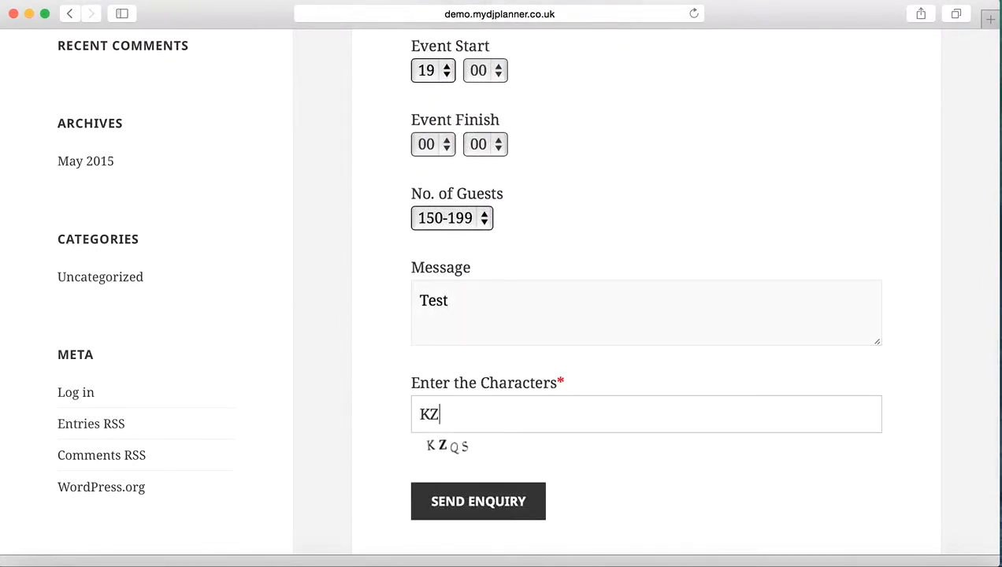
text(QS)
click(458, 504)
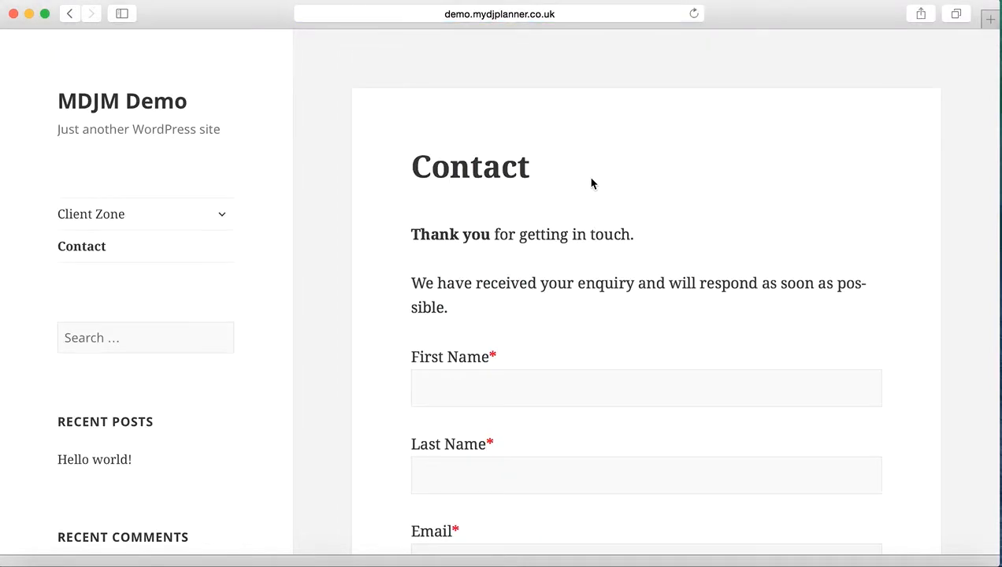
scroll(539, 244, down, 2)
scroll(536, 197, up, 2)
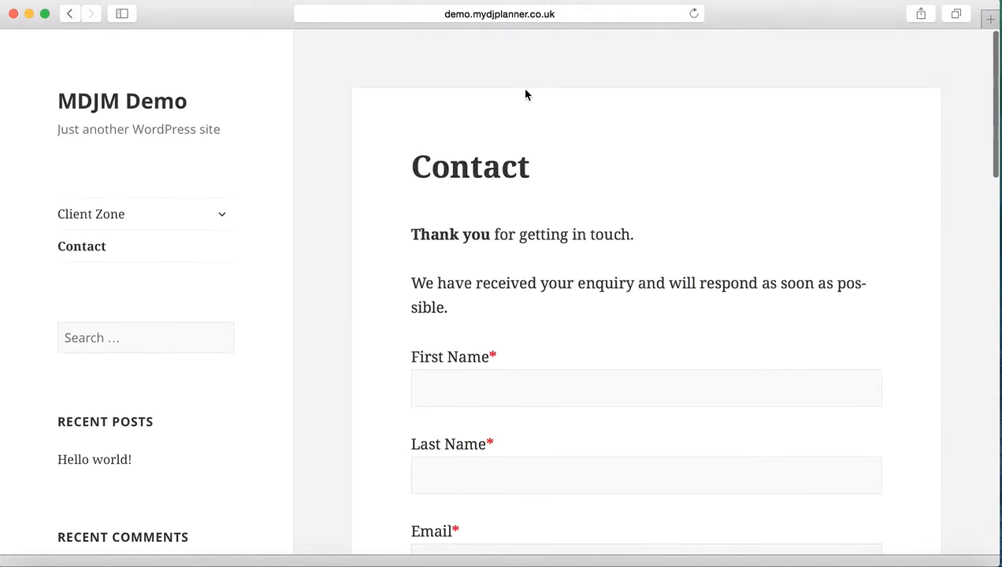
Go to the site's wp-admin address and log in with the saved administrator username and password.
click(517, 16)
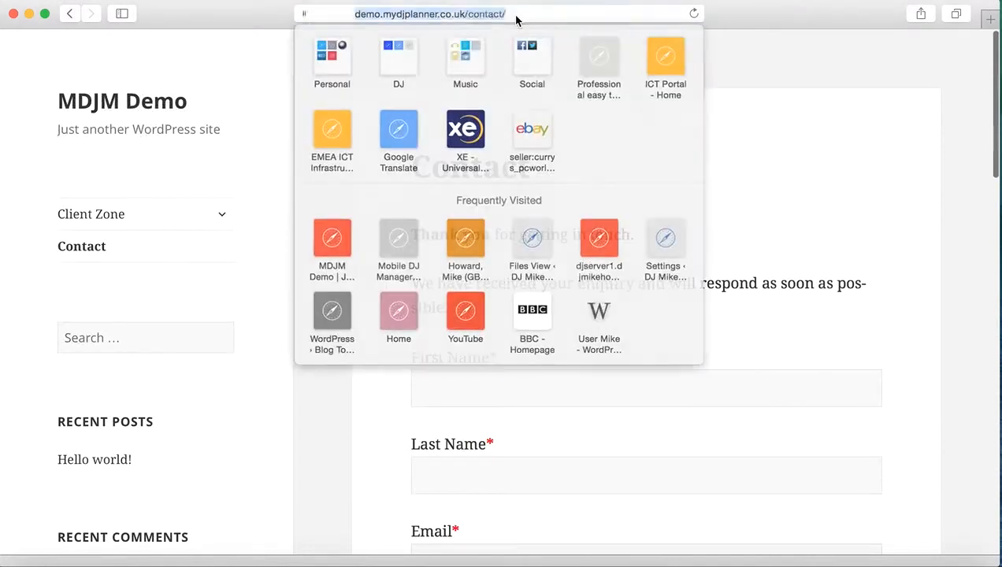
click(430, 14)
drag(430, 15, 495, 14)
text(wp-ad)
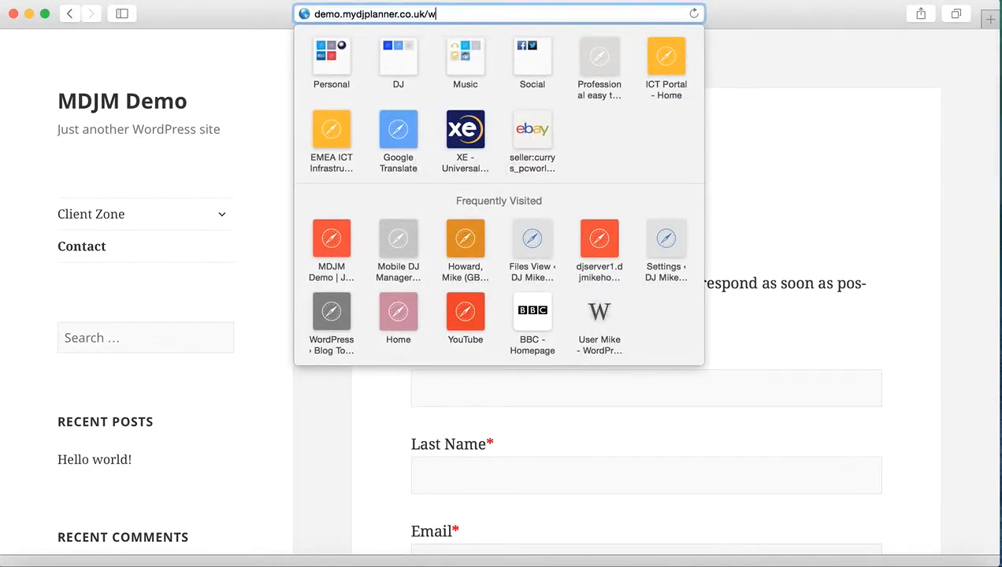
text(min/)
key(Return)
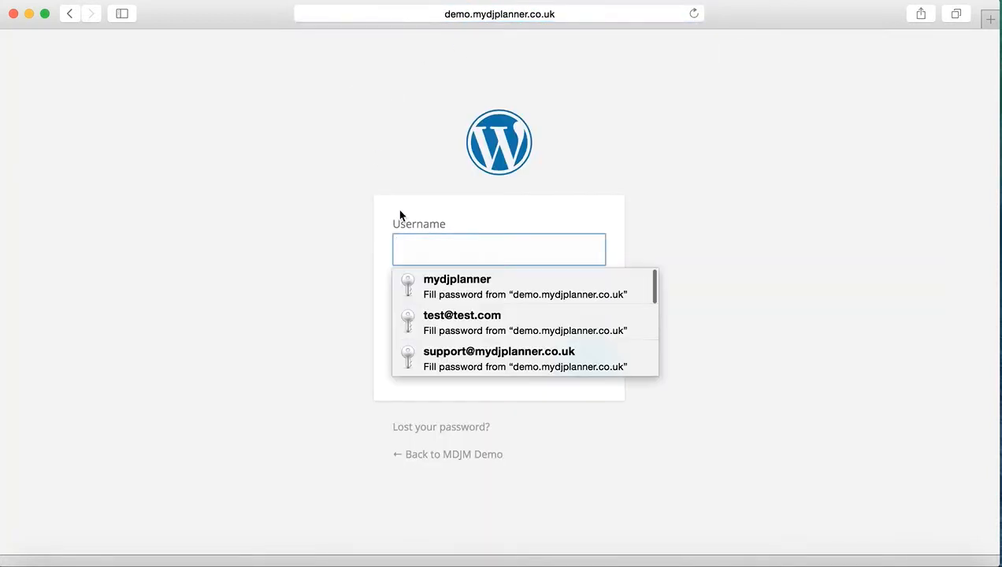
click(447, 283)
key(Return)
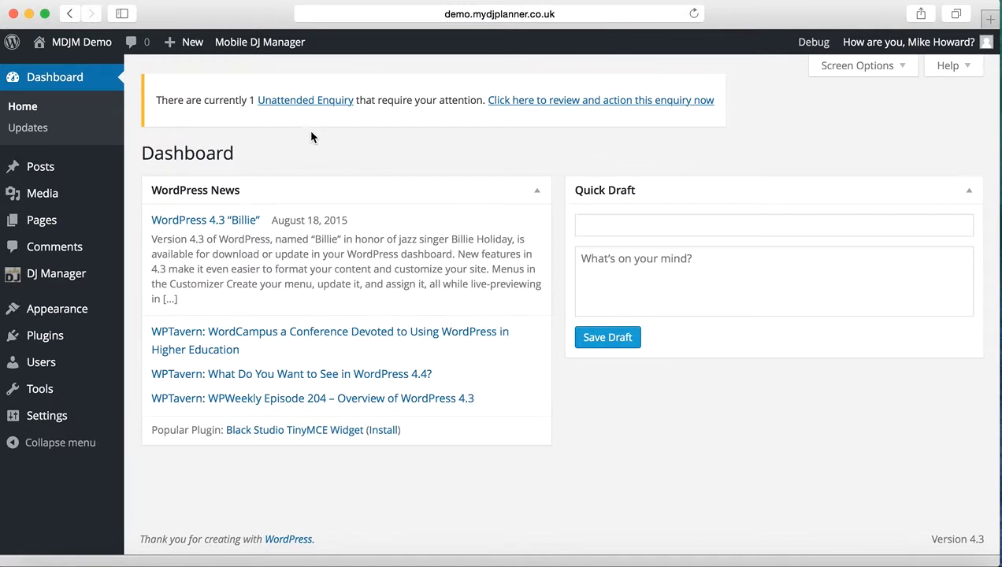
Open the unattended enquiries list and start a quote for the 29 Aug 2015 birthday party enquiry.
click(305, 104)
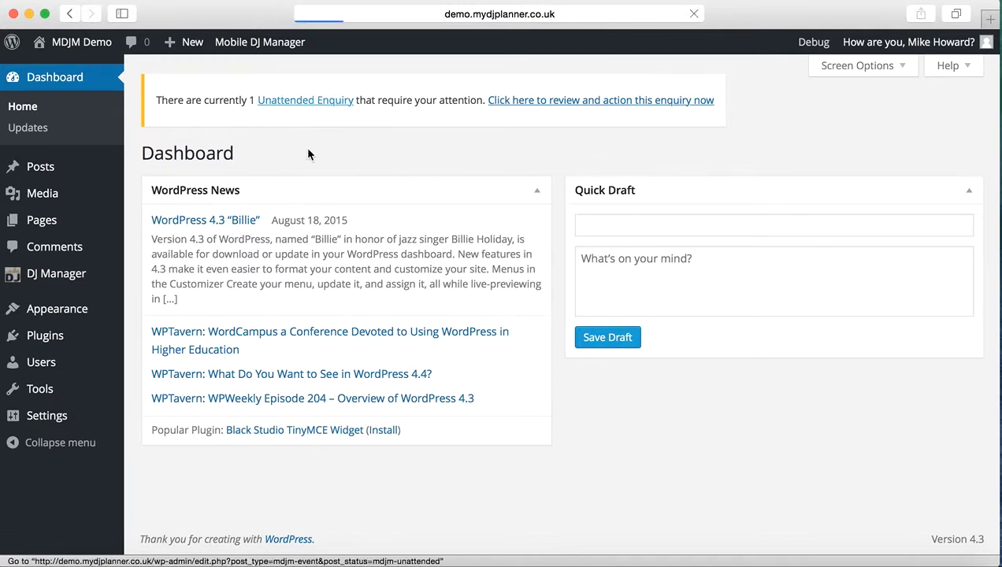
mouse_move(415, 296)
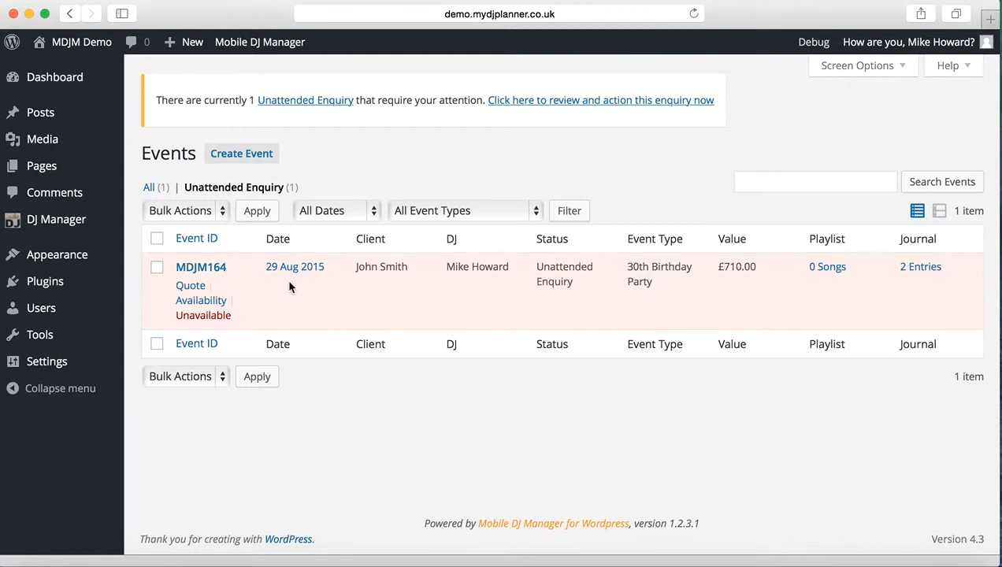
click(192, 286)
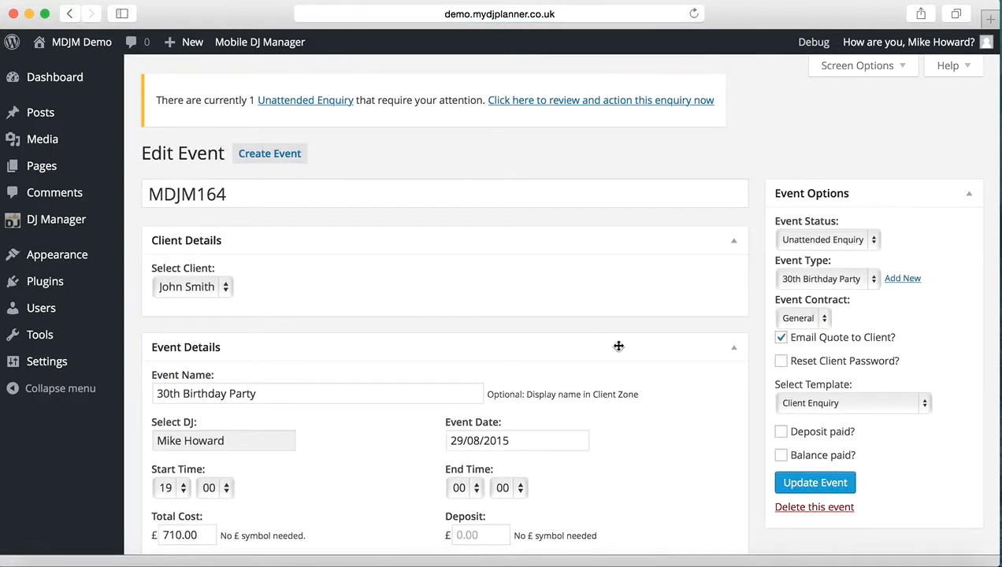
Check the submitted event details and set the event's deposit to £75.
scroll(621, 350, down, 3)
scroll(622, 350, down, 4)
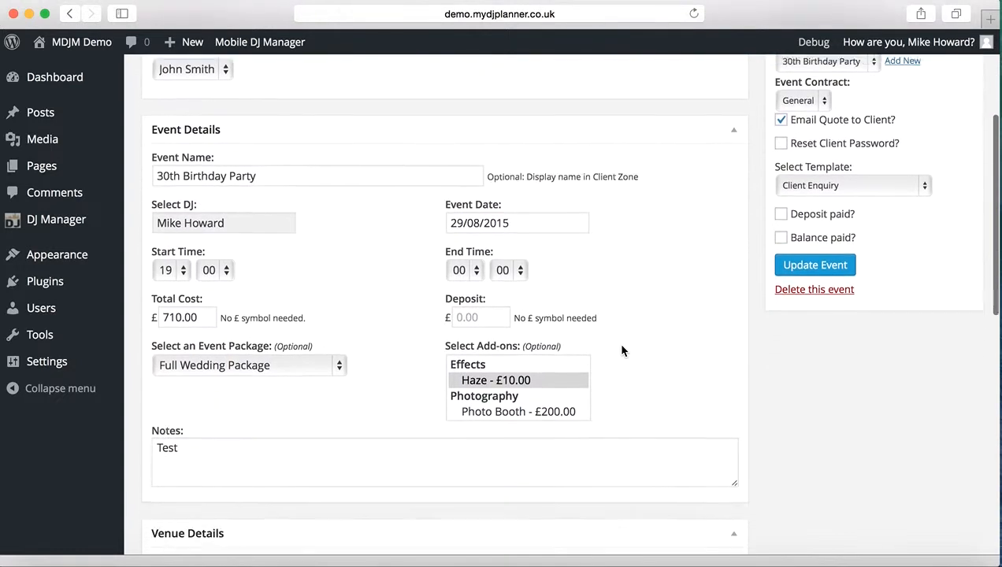
scroll(621, 350, up, 4)
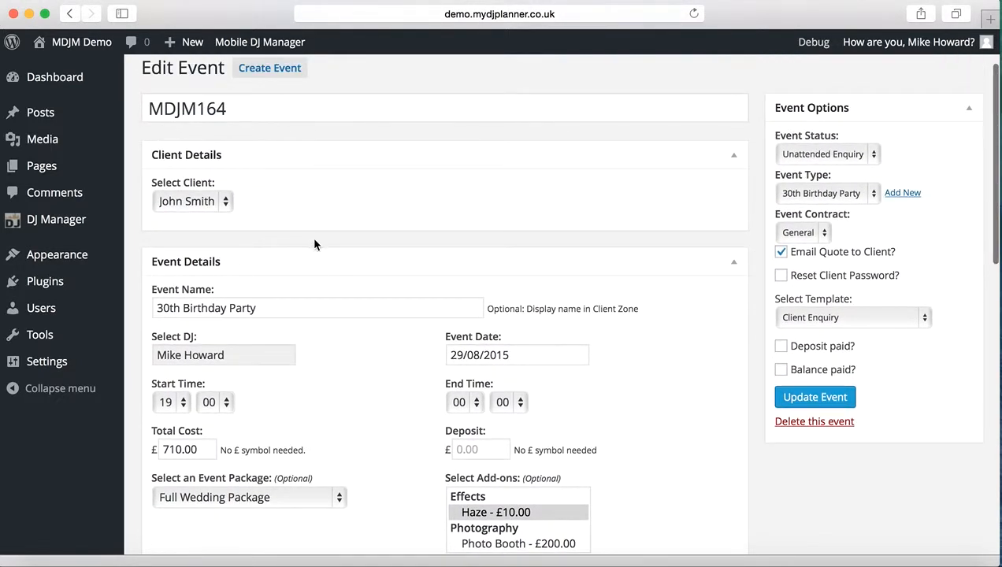
scroll(301, 241, down, 1)
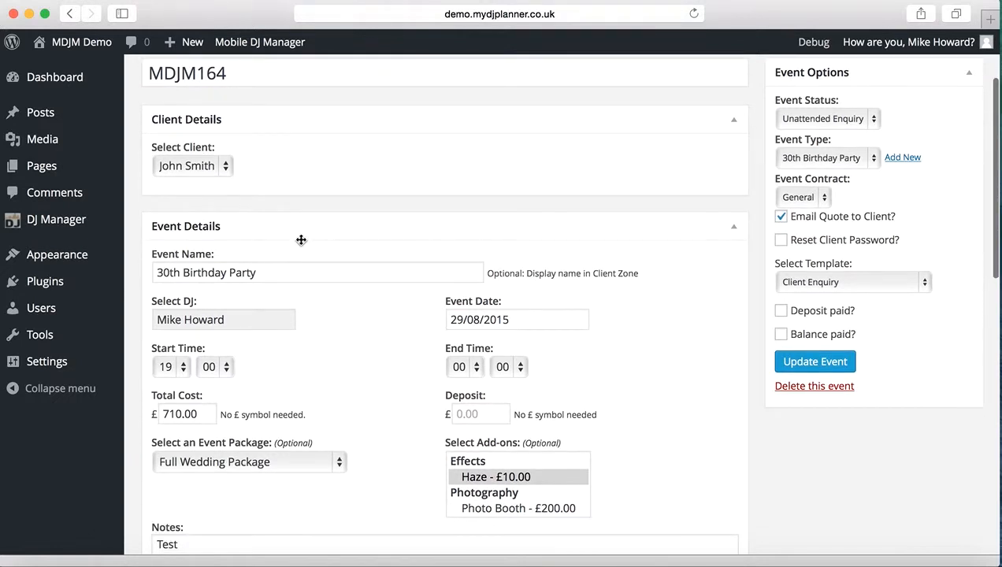
click(276, 272)
scroll(348, 331, down, 3)
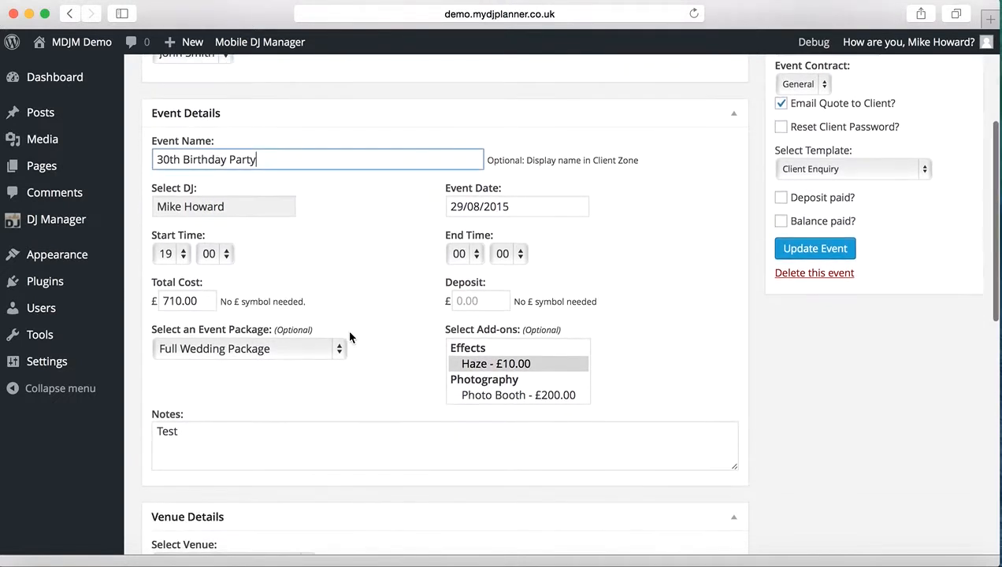
click(350, 260)
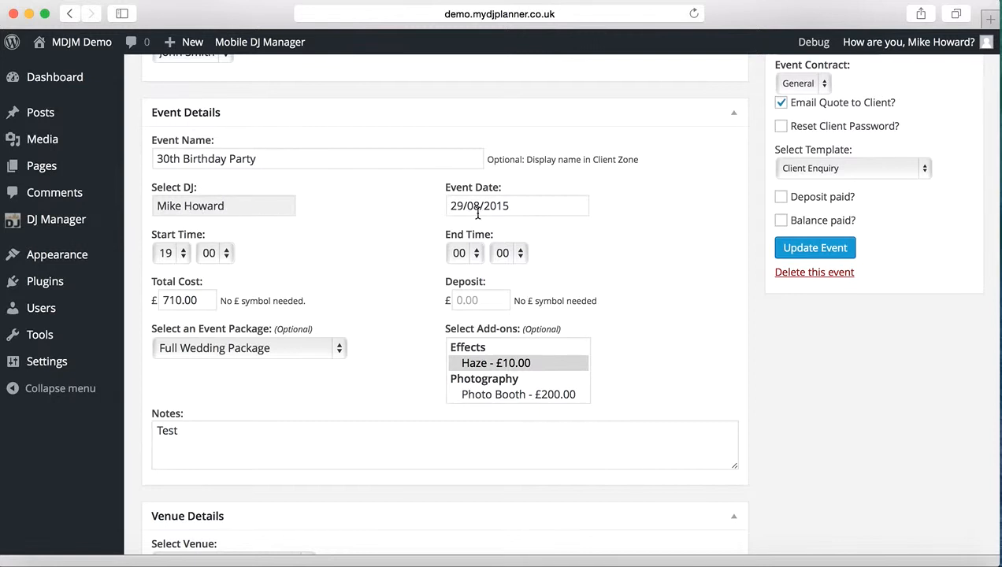
click(504, 300)
text(75)
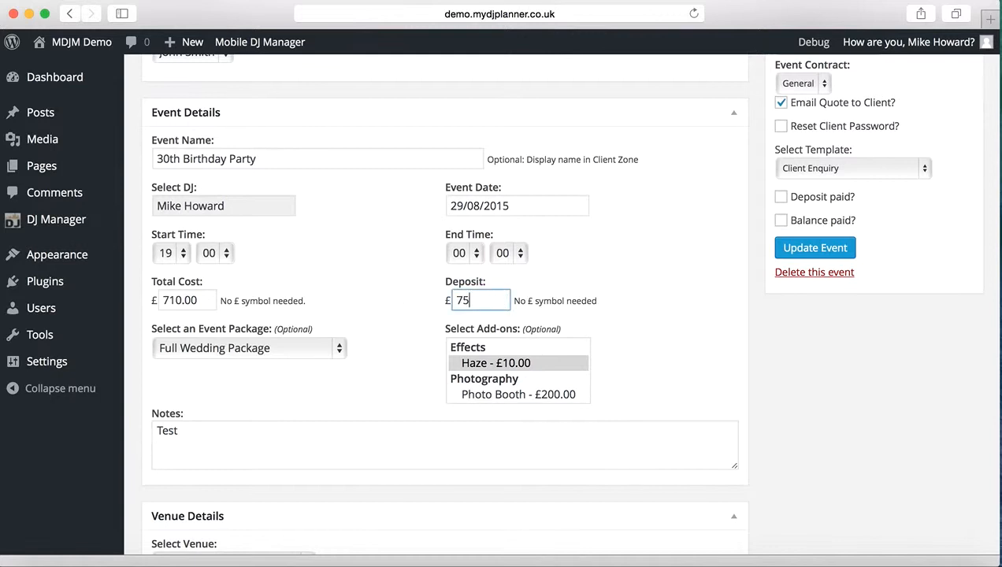
click(378, 364)
Change the event status to Enquiry and update the event.
scroll(717, 306, down, 2)
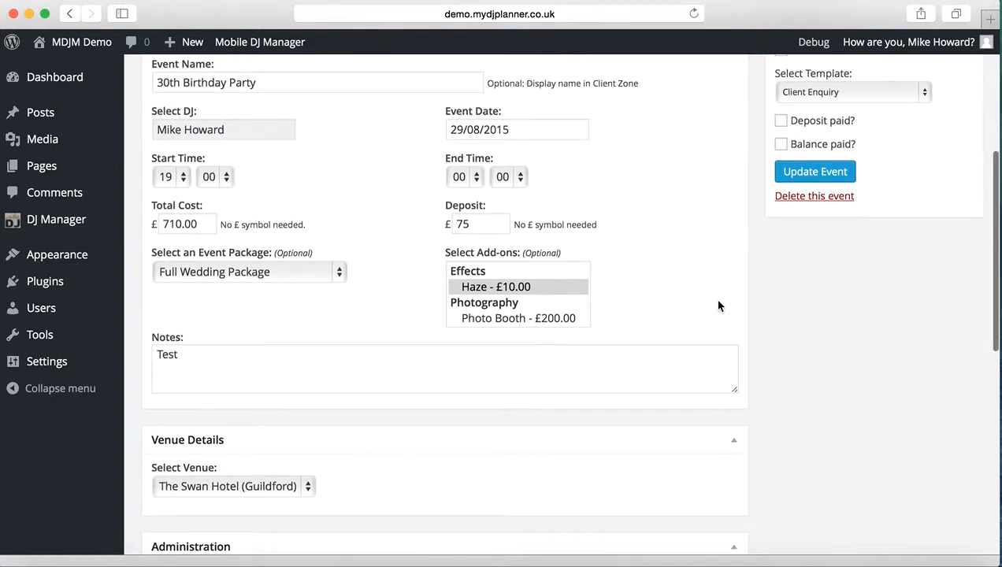
scroll(717, 306, down, 2)
scroll(661, 270, up, 6)
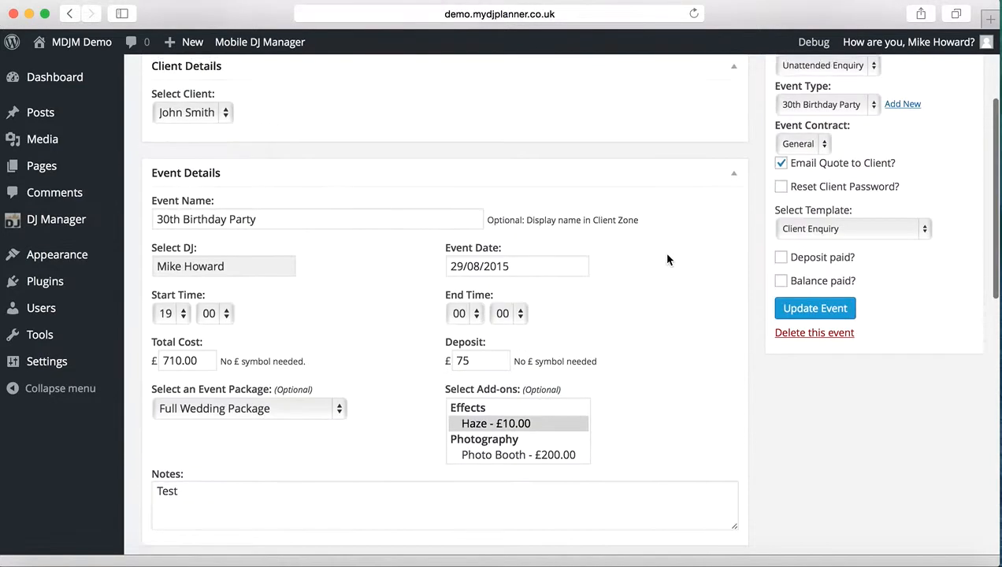
scroll(666, 259, up, 1)
scroll(666, 259, up, 3)
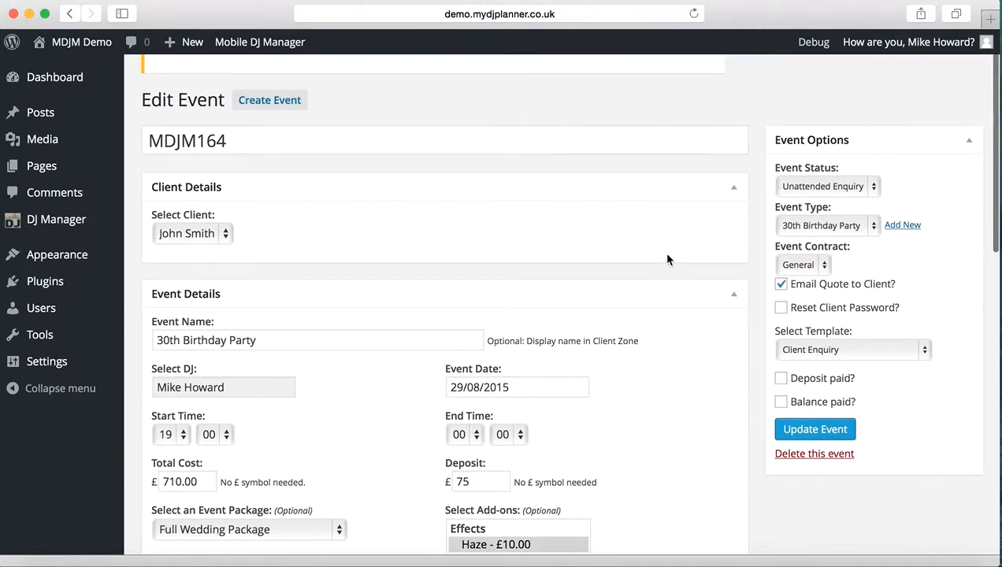
click(817, 186)
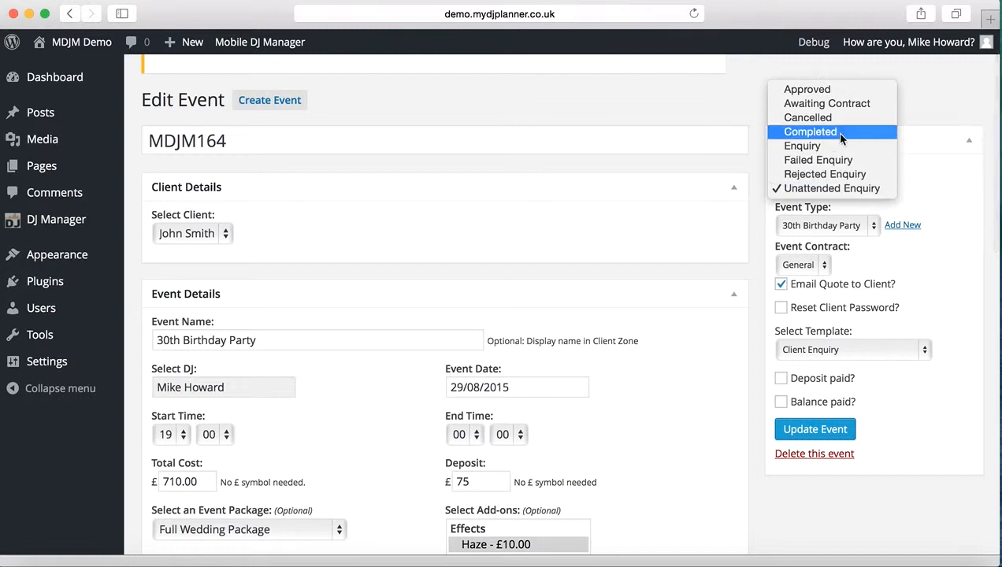
click(839, 146)
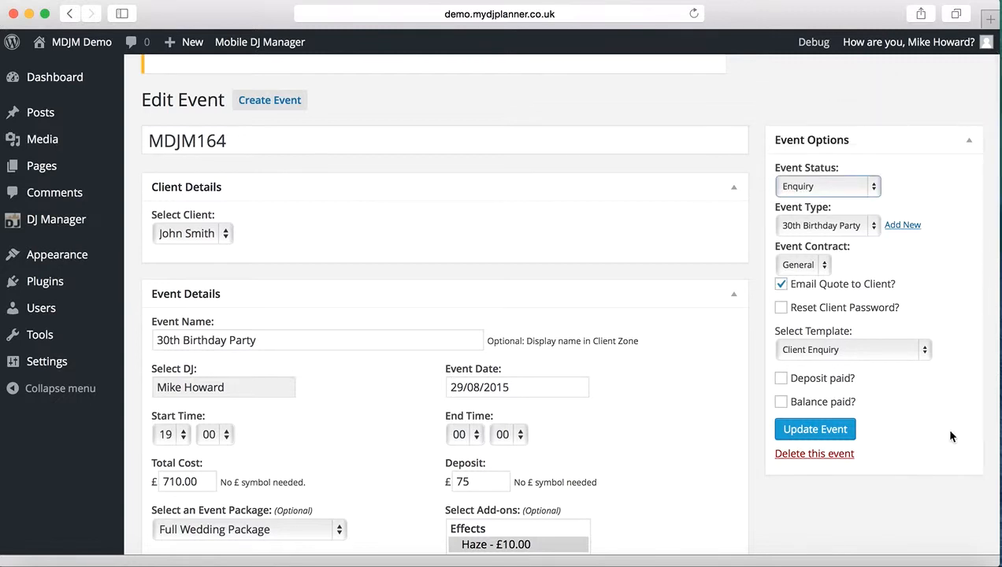
click(830, 438)
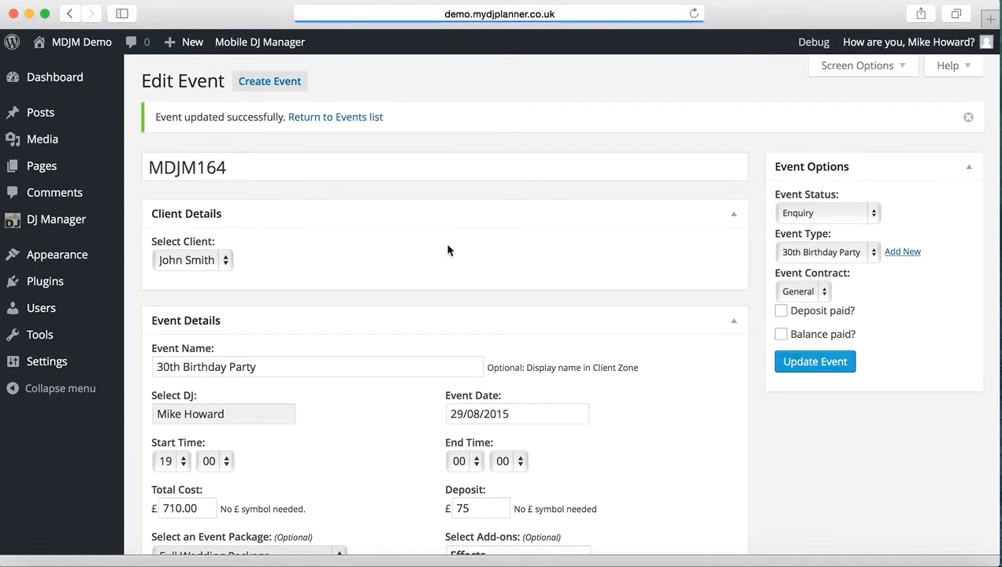
Review the updated event's details, administration section and event history.
scroll(418, 275, down, 10)
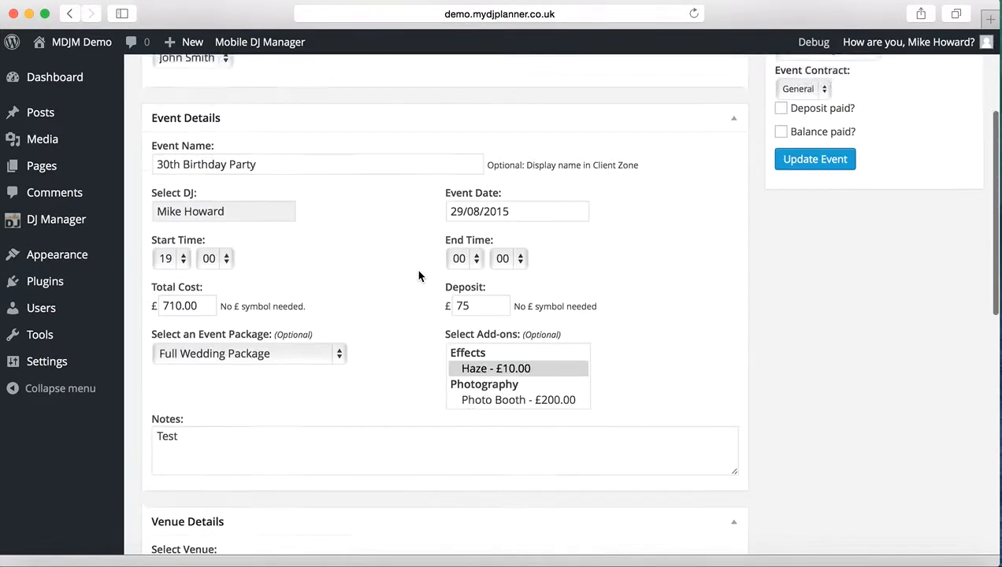
scroll(418, 275, down, 1)
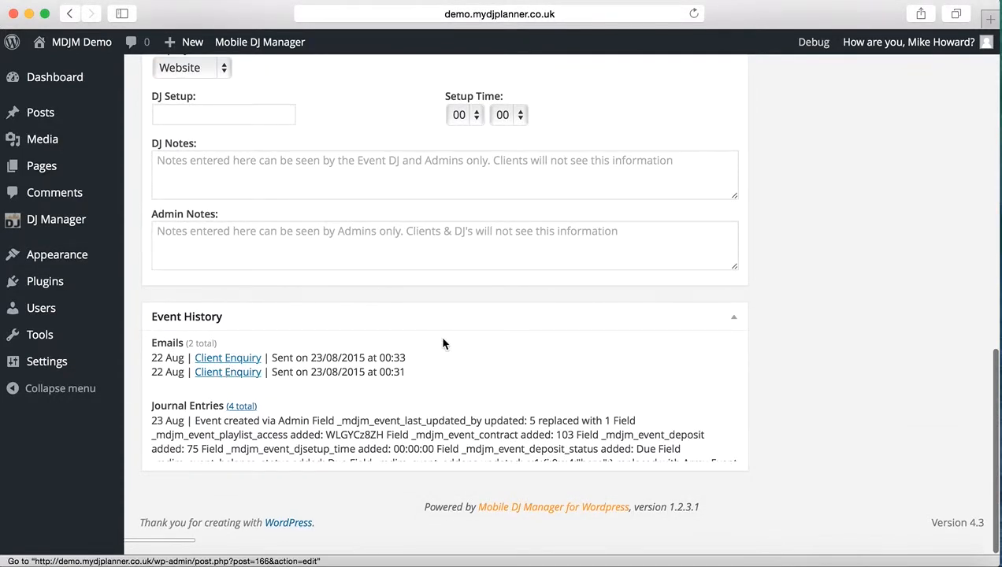
scroll(527, 331, up, 15)
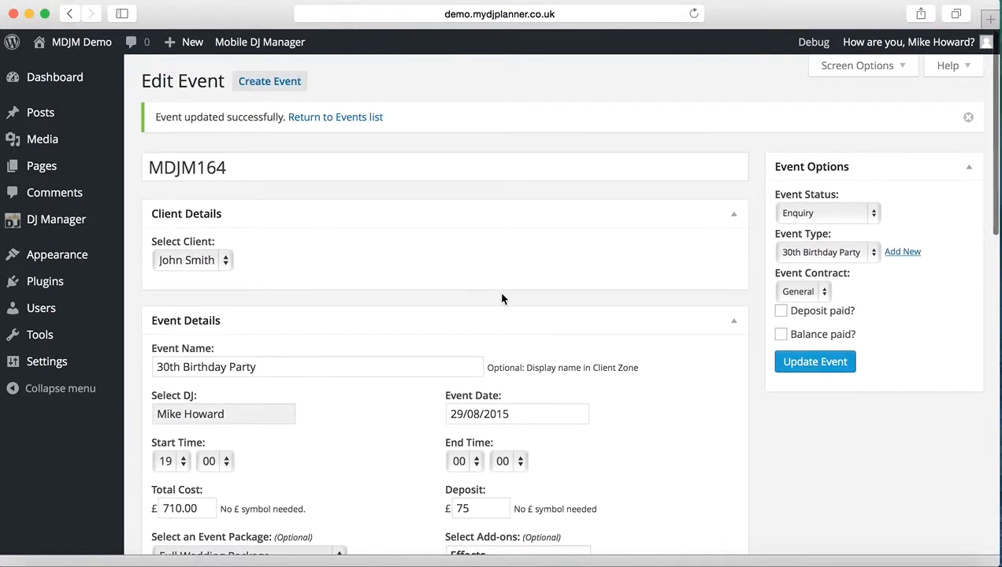
scroll(436, 307, down, 12)
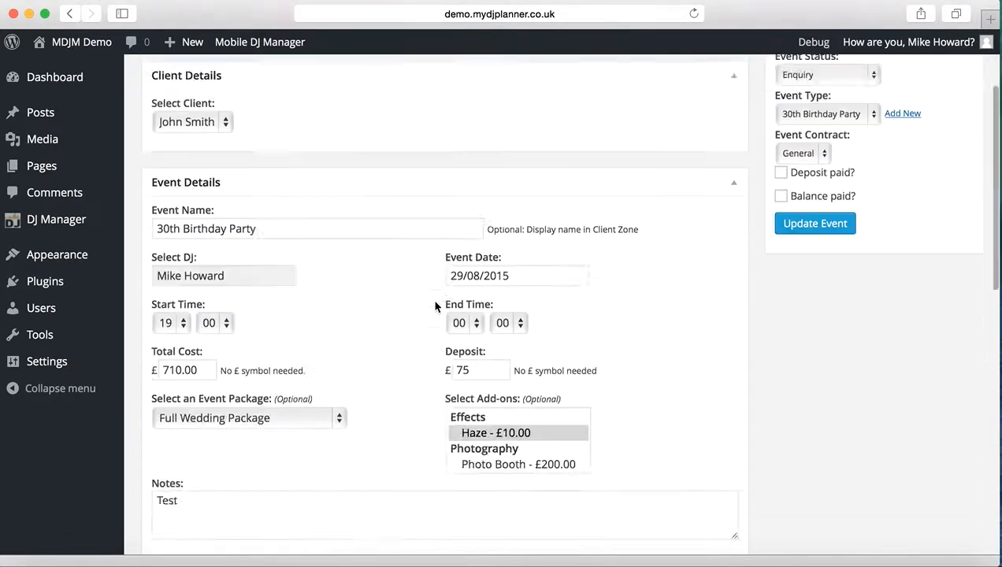
scroll(435, 306, up, 12)
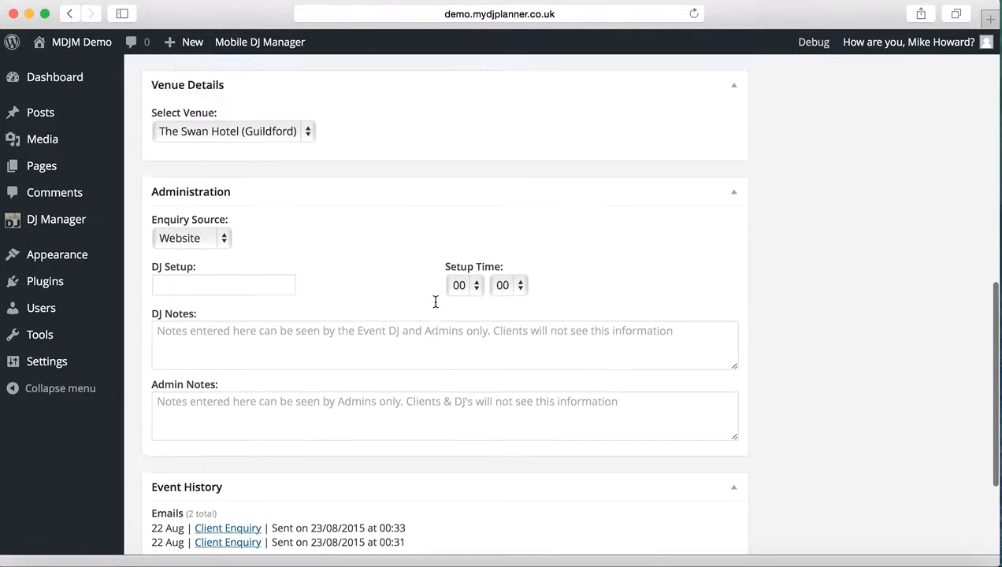